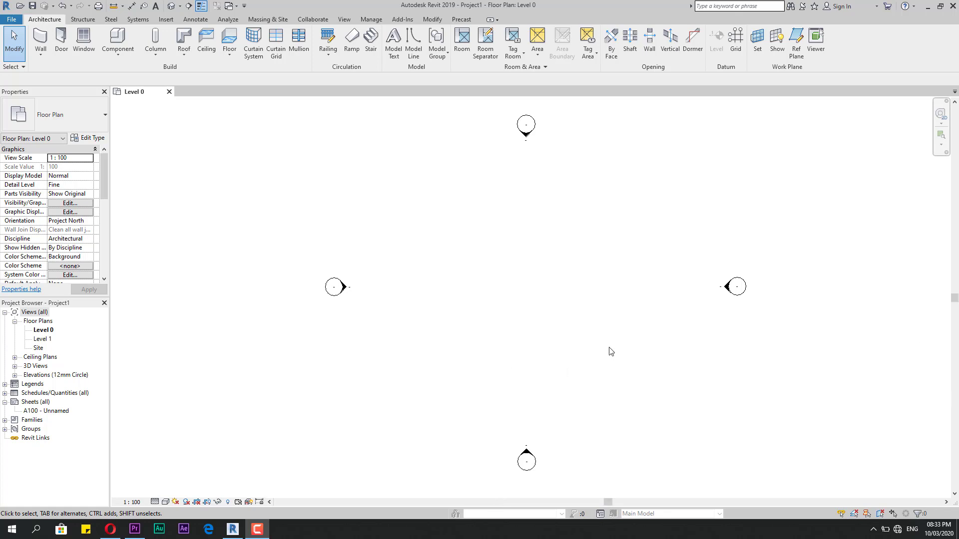
scroll(611, 351, "up", 3)
scroll(514, 344, "down", 4)
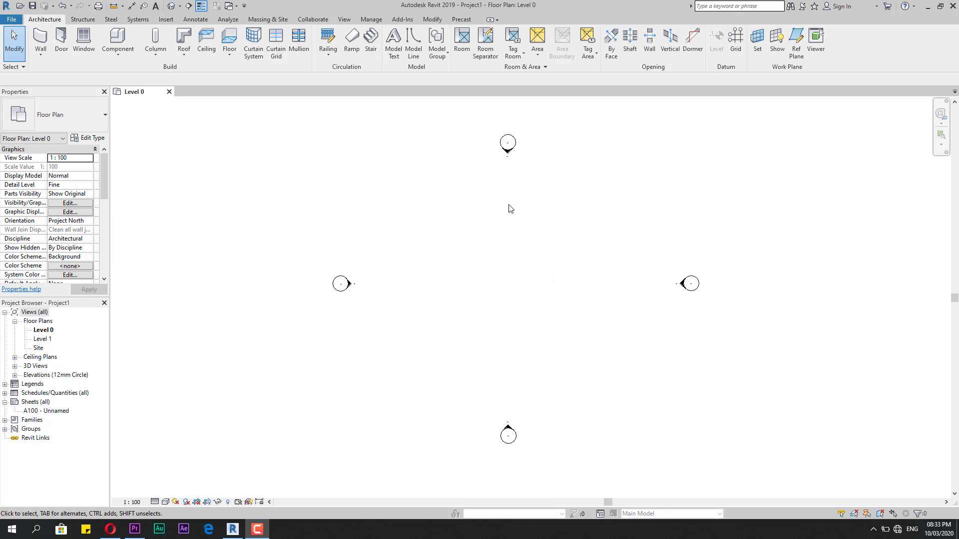
left_click(273, 20)
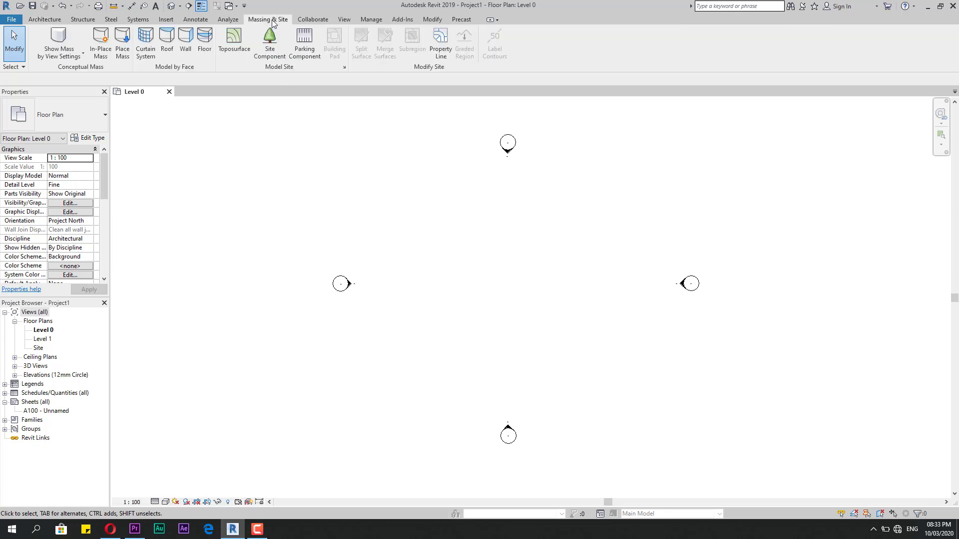
left_click(72, 56)
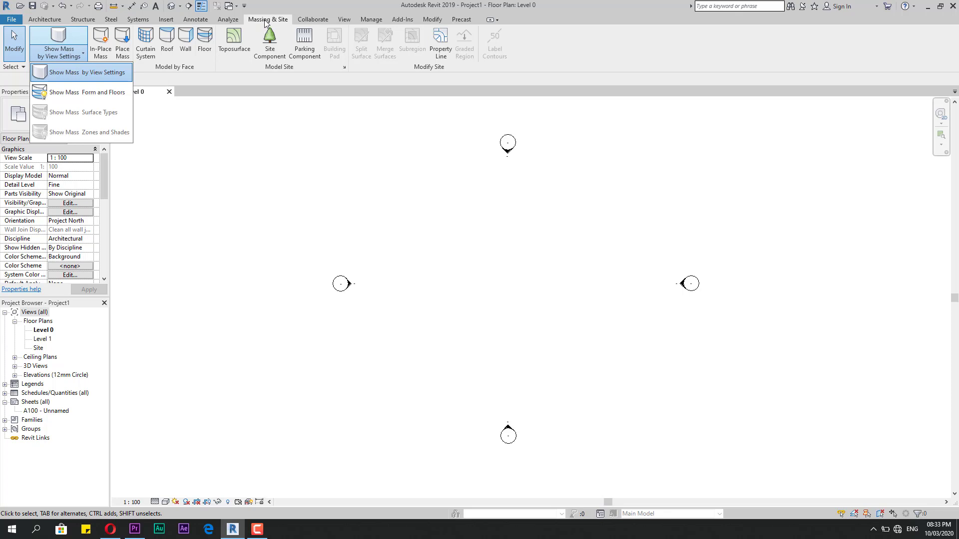
left_click(101, 45)
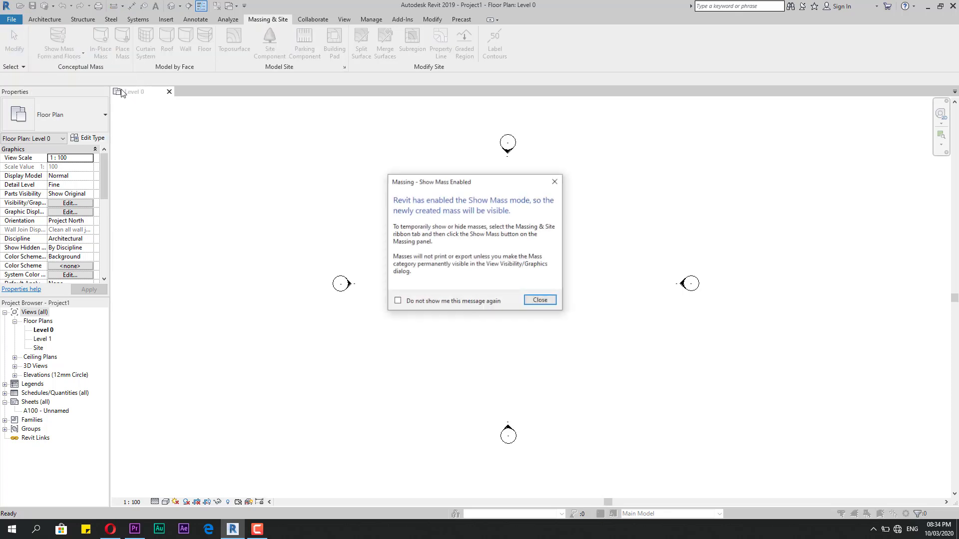
left_click(549, 303)
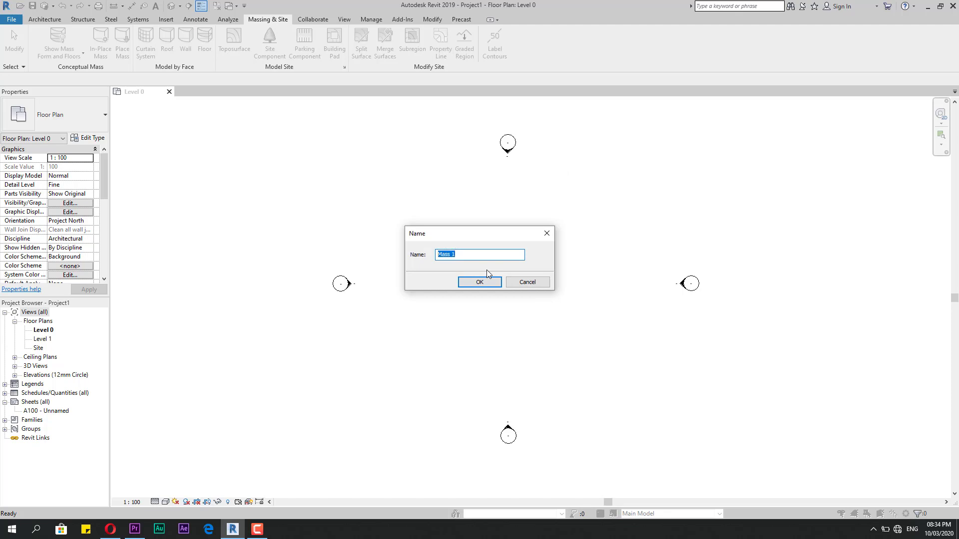
left_click(480, 281)
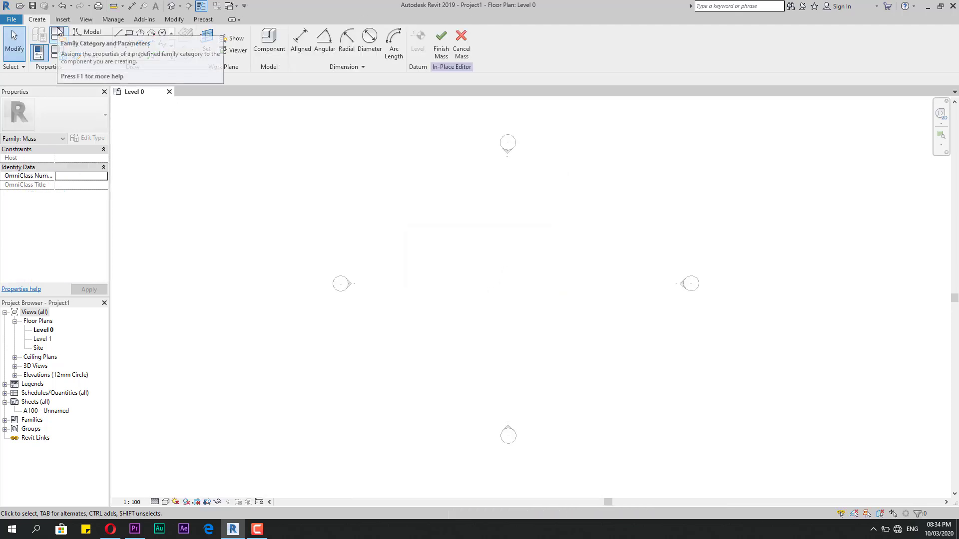
left_click(461, 55)
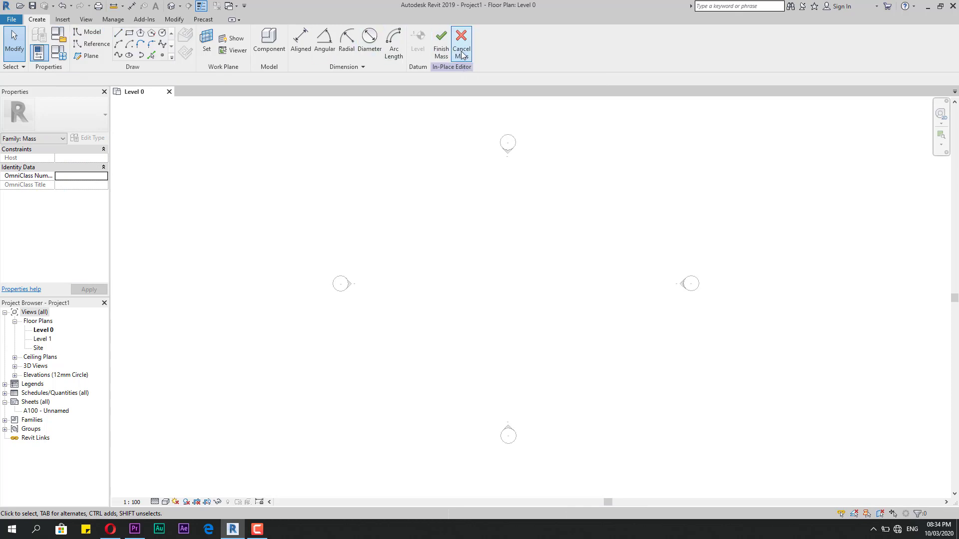
- Draw a vertical grid line on the Level 0 plan, just inside the west elevation marker
left_click(735, 40)
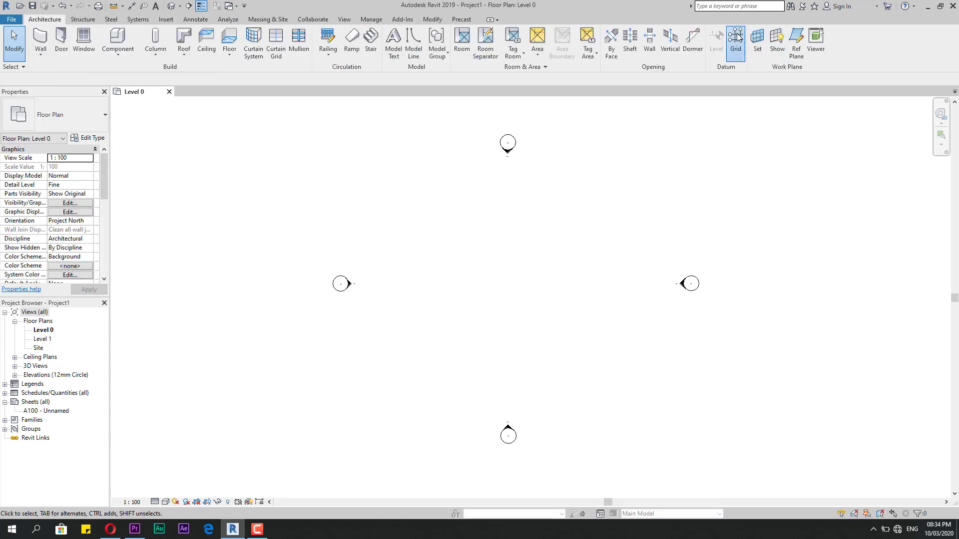
left_click(413, 188)
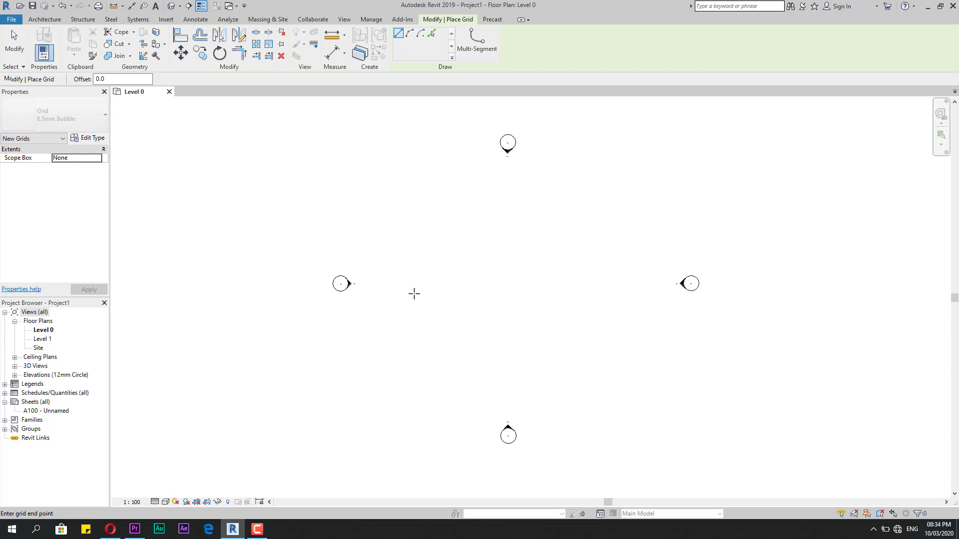
left_click(413, 412)
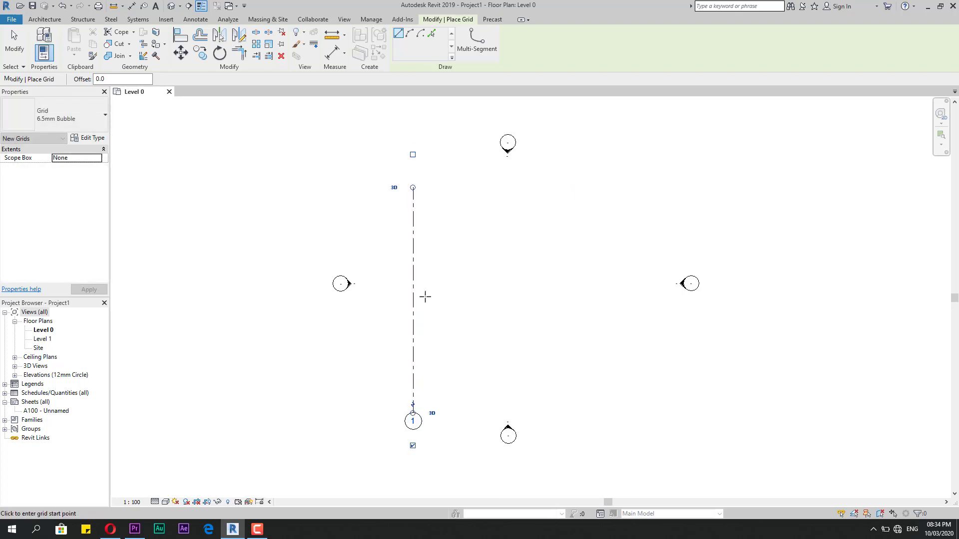
key("Escape")
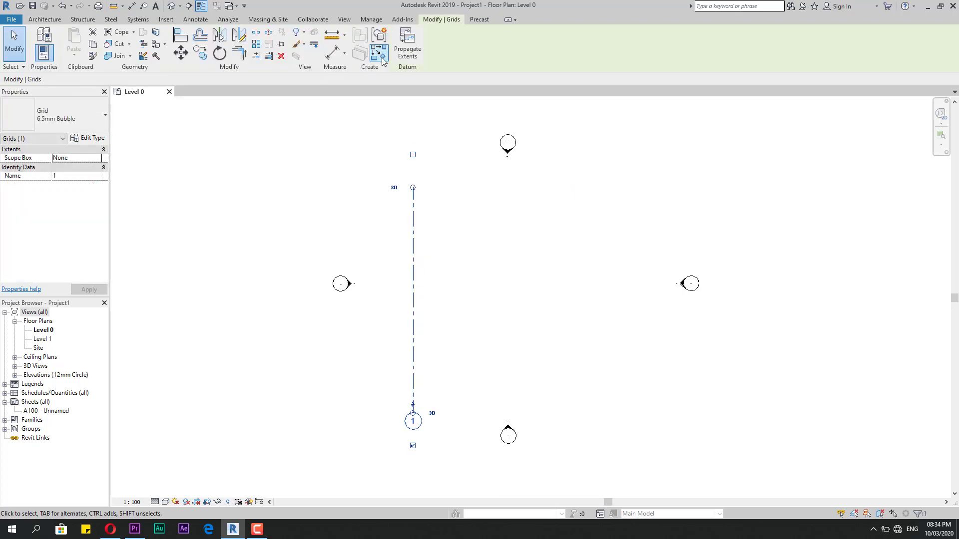
- Add four more vertical grid lines east of the first, each offset 2500 from the previous one using Pick Lines
left_click(382, 59)
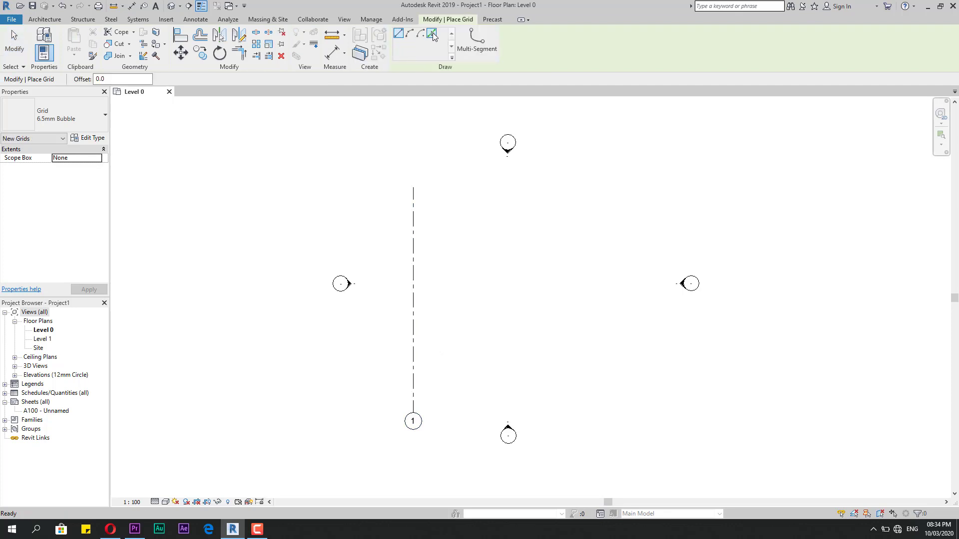
left_click(432, 35)
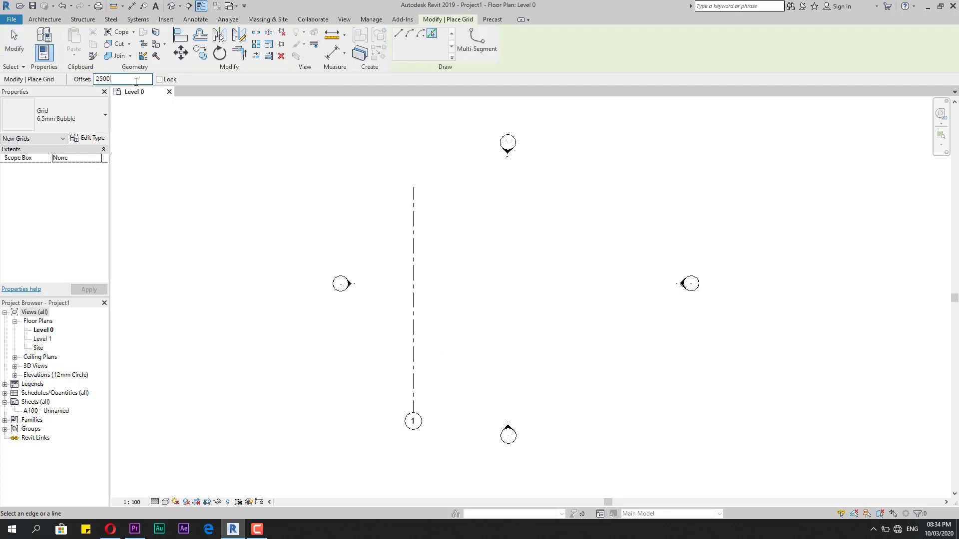
left_click(419, 210)
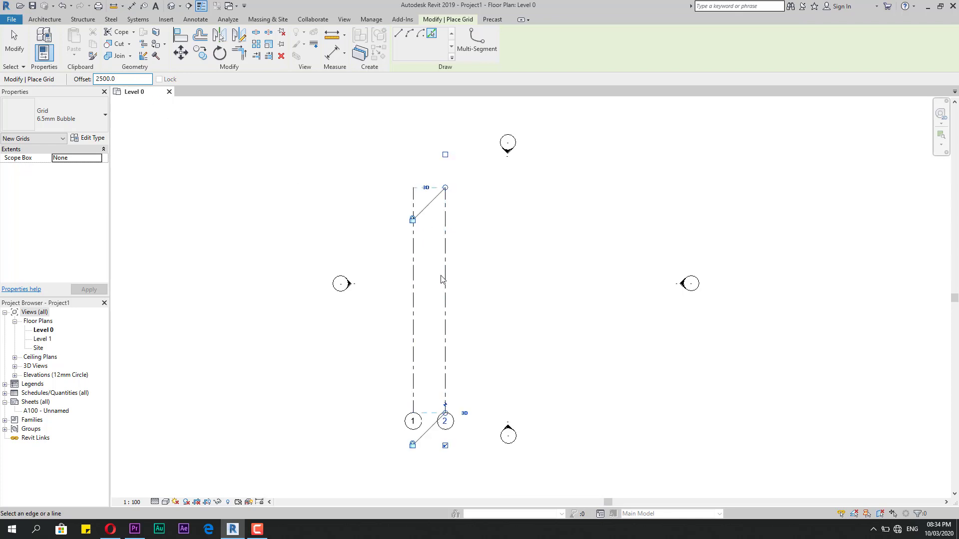
left_click(446, 282)
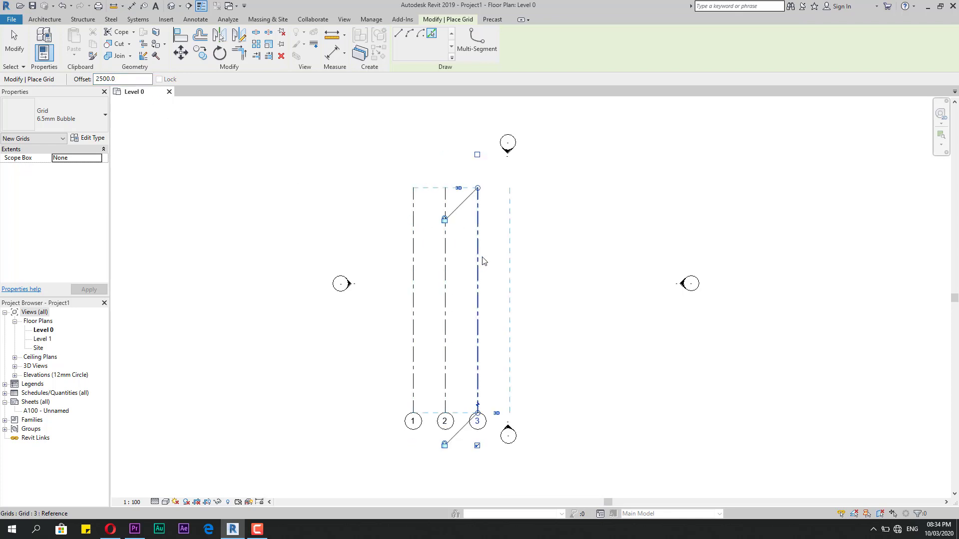
left_click(480, 262)
left_click(513, 258)
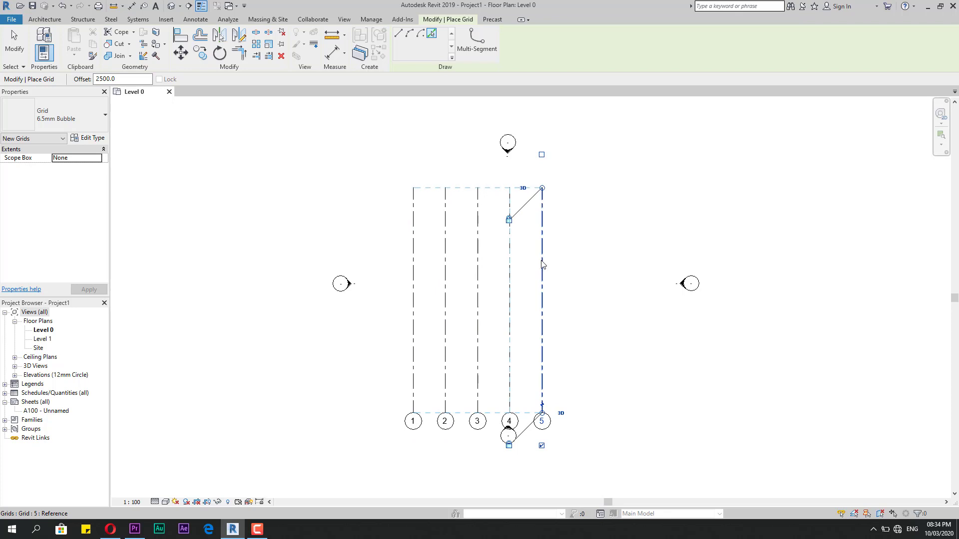
scroll(481, 325, "up", 1)
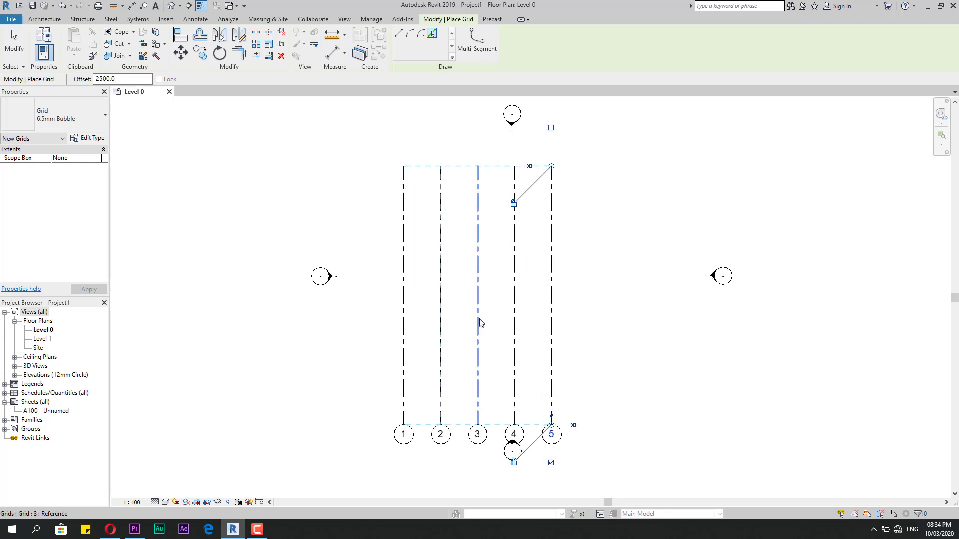
key("Escape")
key("Escape")
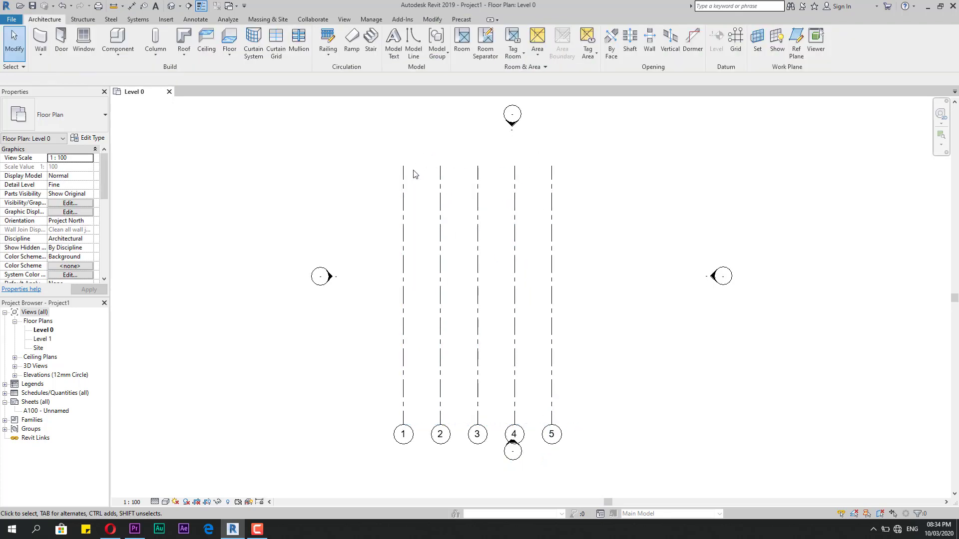
- Start a new in-place mass, accepting the suggested name
scroll(329, 256, "down", 3)
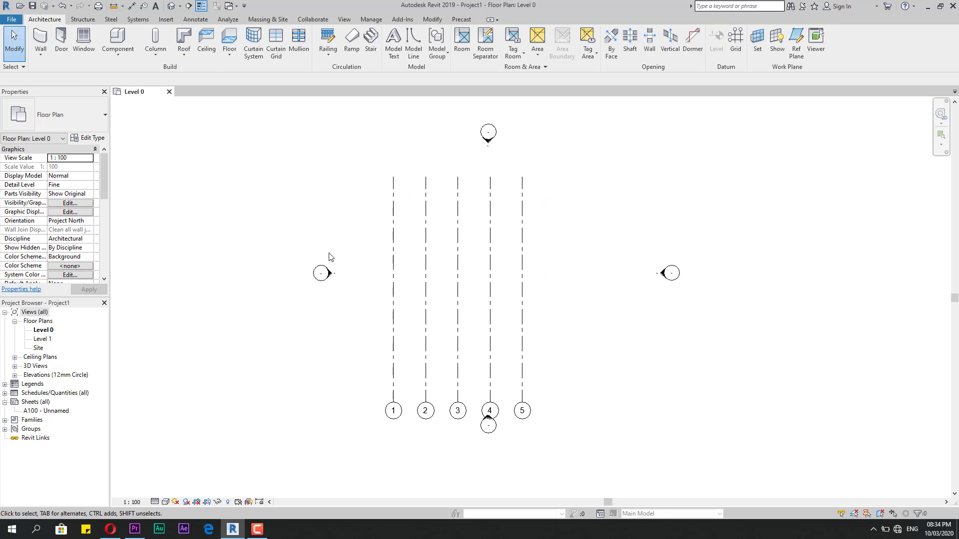
left_click(268, 19)
left_click(102, 55)
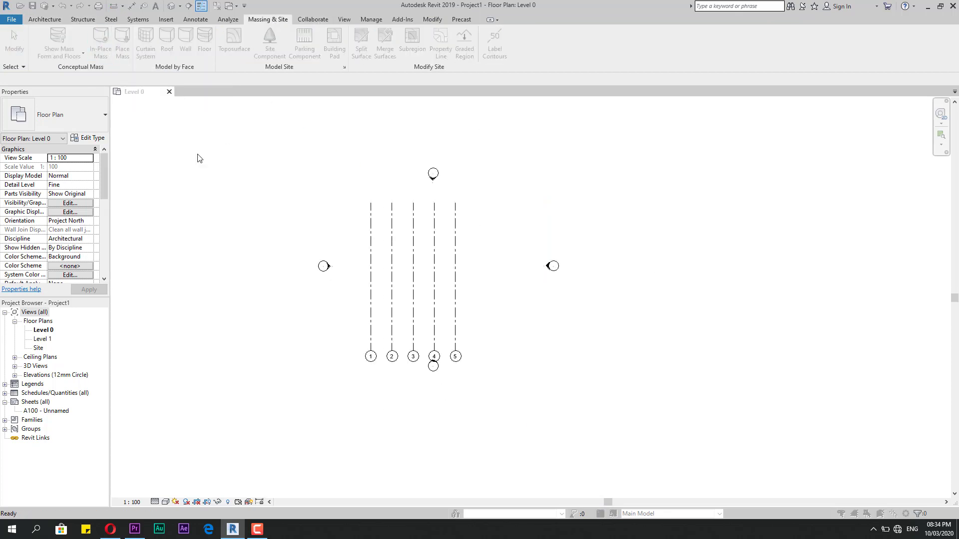
left_click(538, 281)
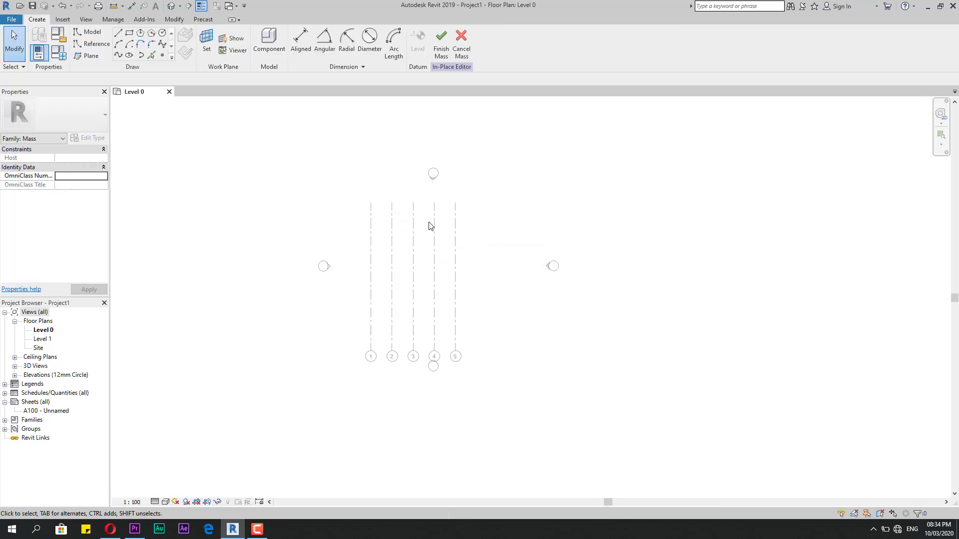
- Set the work plane to Grid 1 and open the East elevation for sketching
scroll(384, 279, "up", 2)
left_click(214, 50)
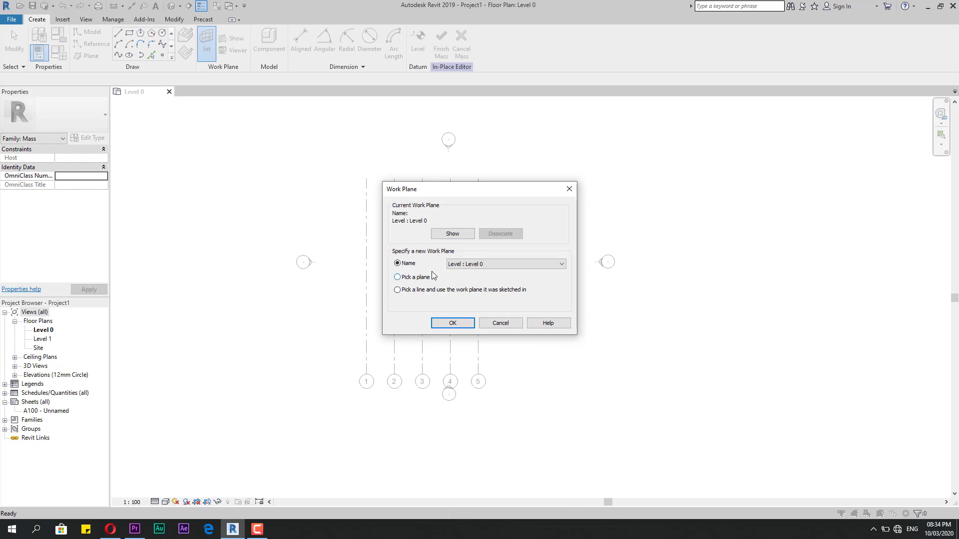
left_click(464, 263)
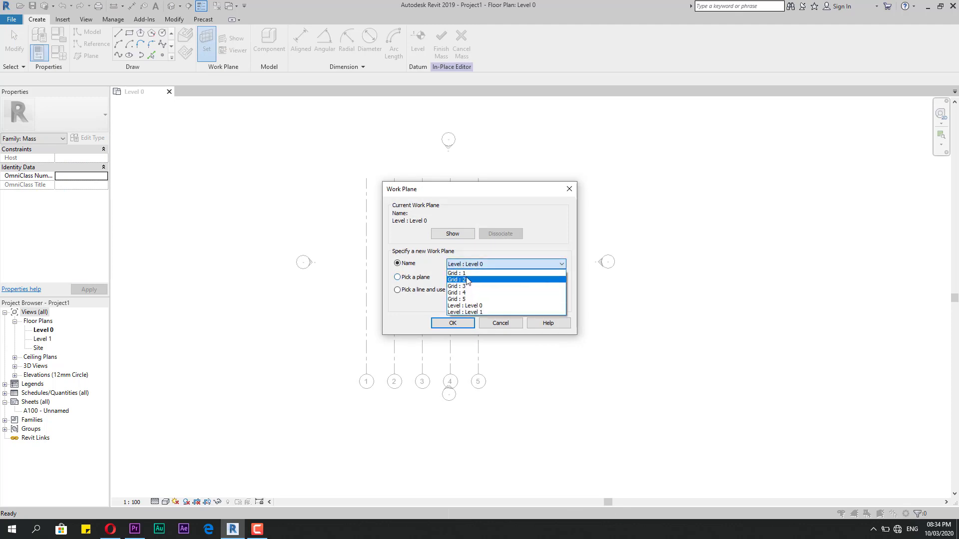
left_click(467, 280)
left_click(459, 325)
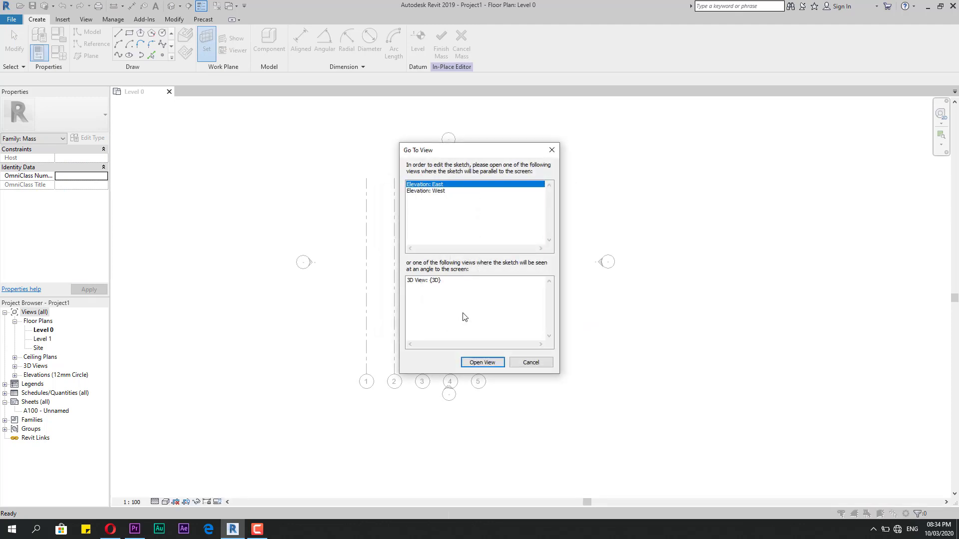
left_click(480, 367)
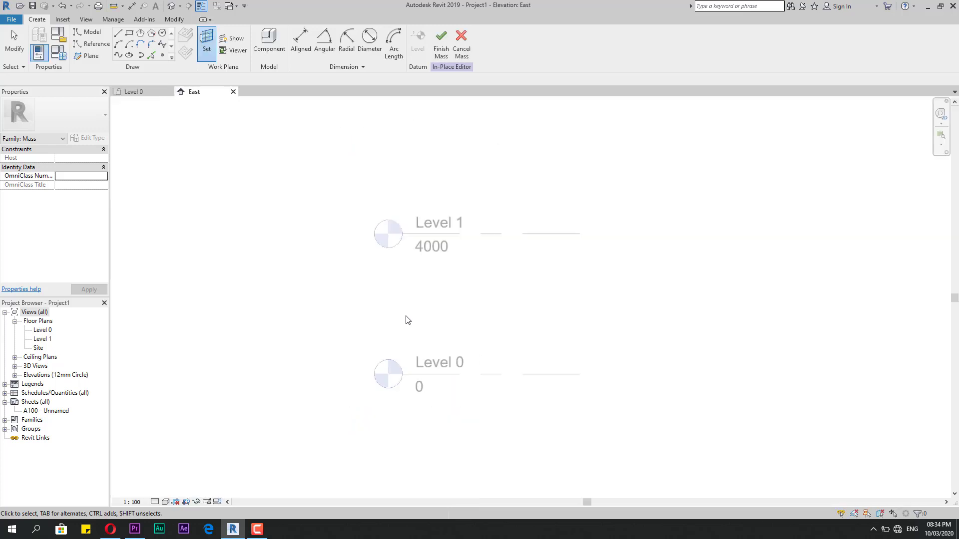
- Draw a horizontal model line along Level 0 and a vertical line about 2000 high up from its right end
left_click(91, 33)
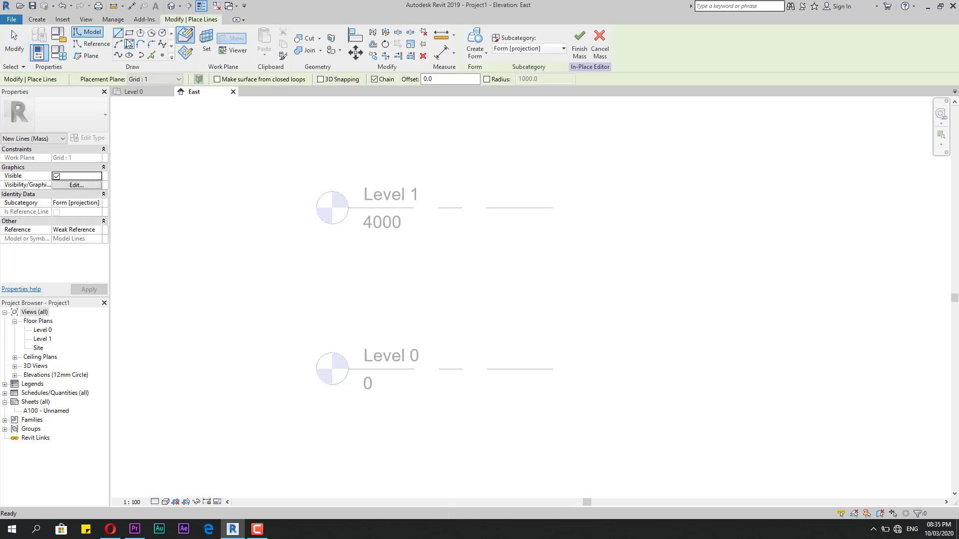
left_click(422, 369)
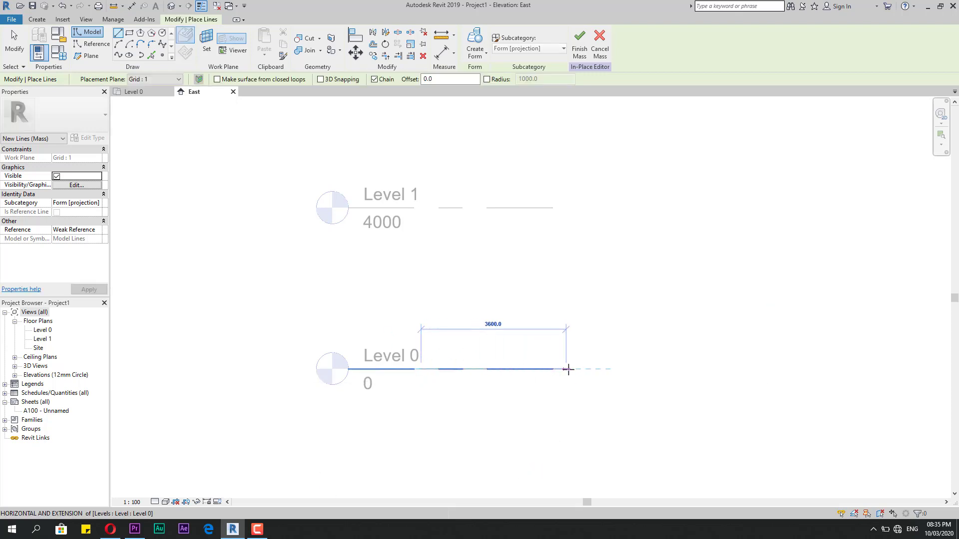
left_click(593, 370)
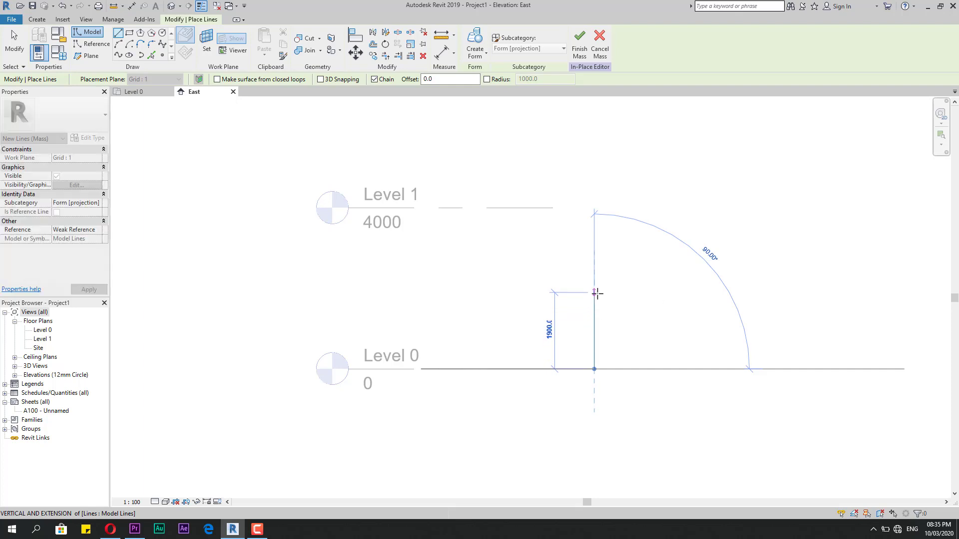
left_click(596, 288)
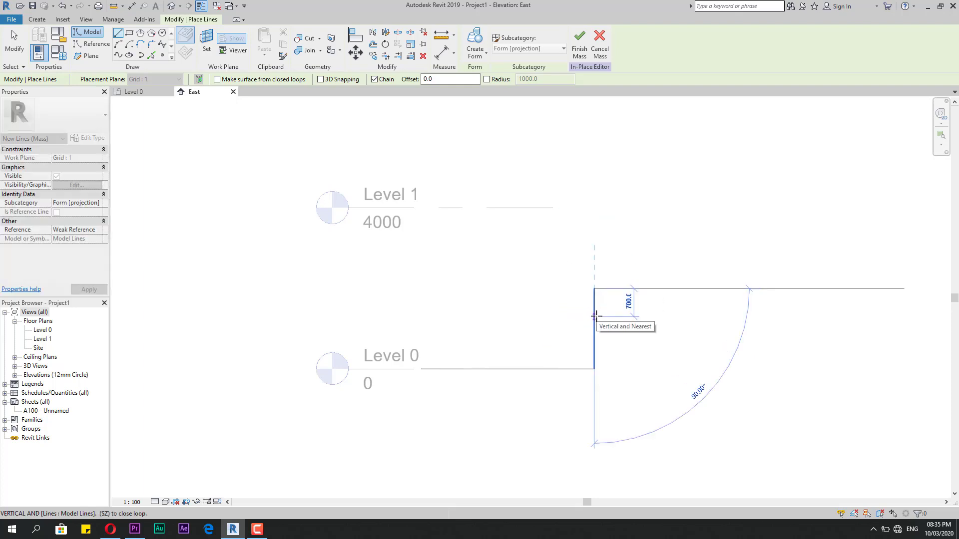
key("Escape")
key("Escape")
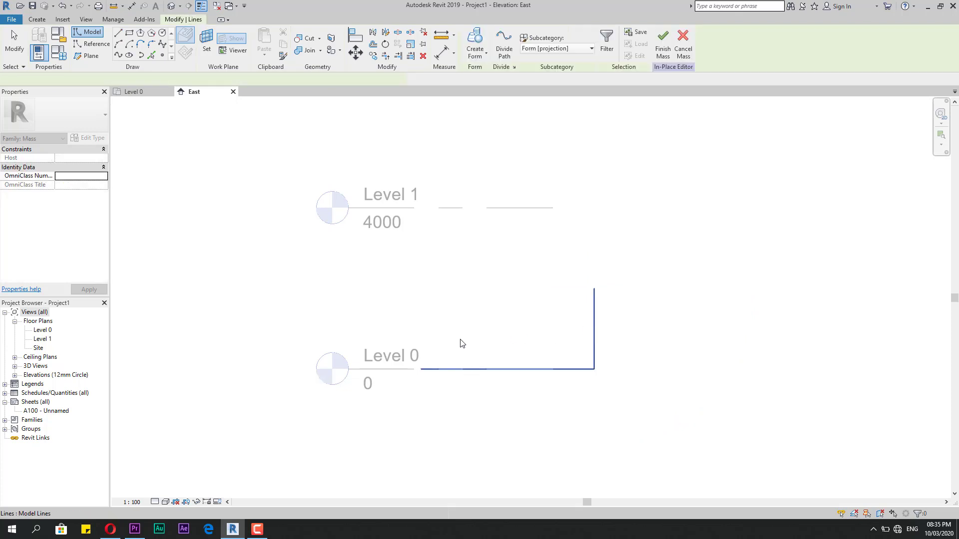
- Close the profile with a 2000 vertical line at the base's left end and a shallow upward arc joining both upper ends
key("l")
key("i")
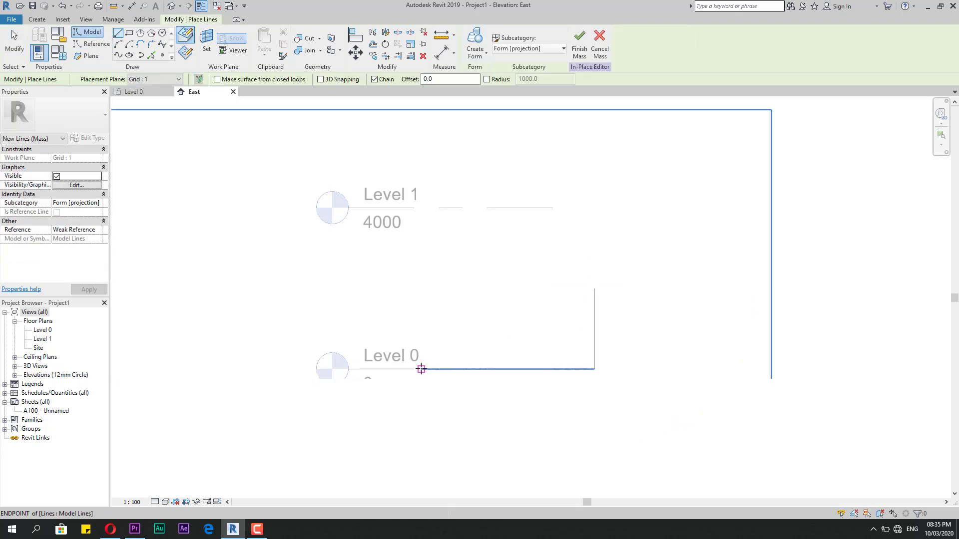
left_click(421, 369)
left_click(421, 288)
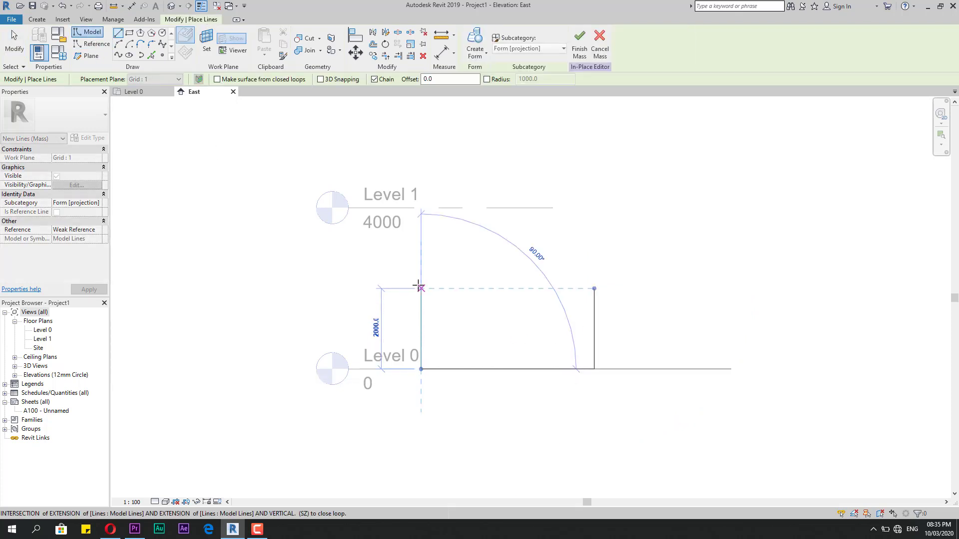
left_click(130, 44)
left_click(594, 288)
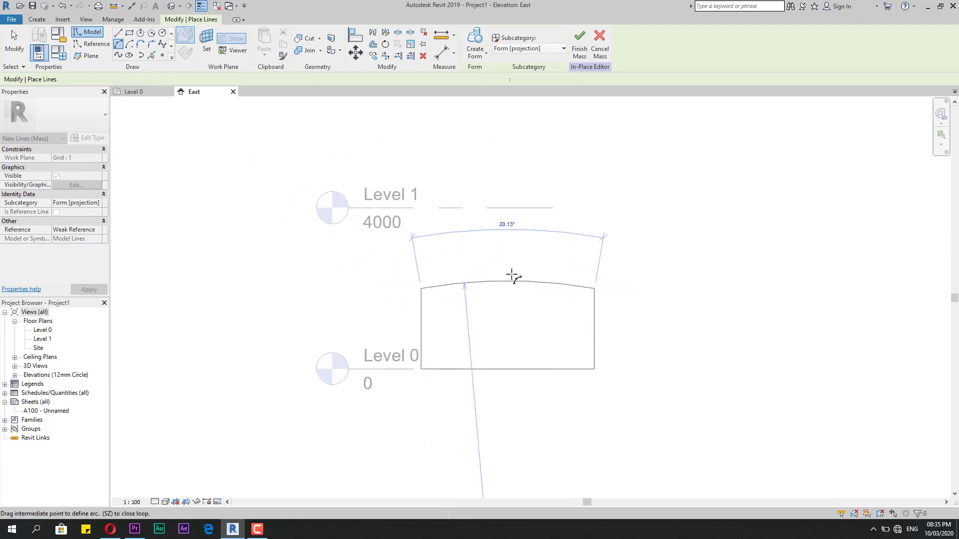
left_click(521, 271)
key("Escape")
key("Escape")
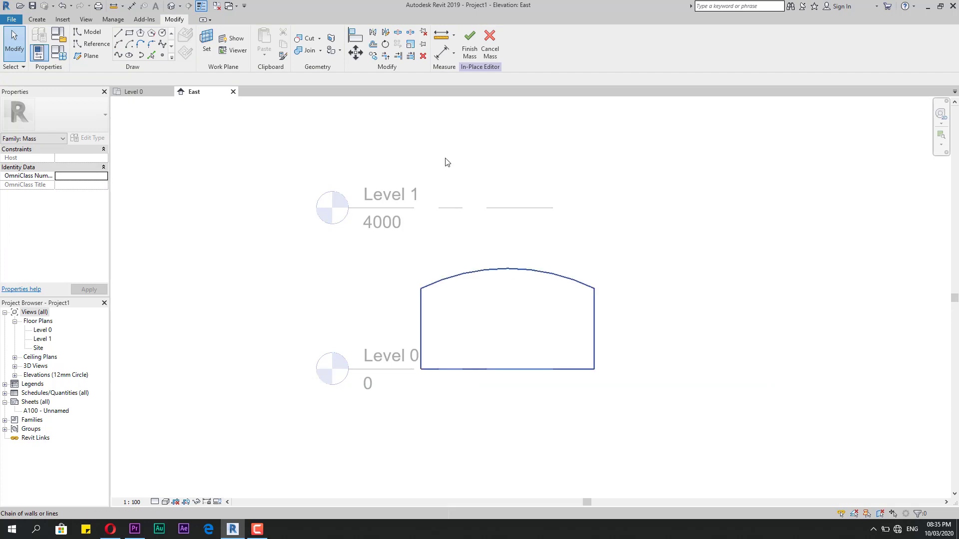
- Set the work plane to Grid 2 and pick the existing profile's base and two side lines to copy them there
left_click(206, 40)
left_click(482, 264)
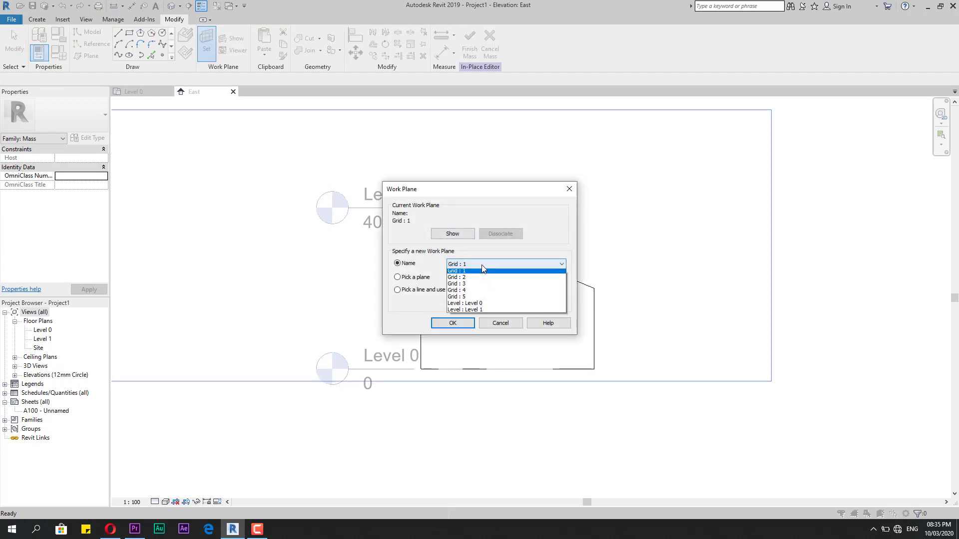
left_click(482, 277)
left_click(465, 323)
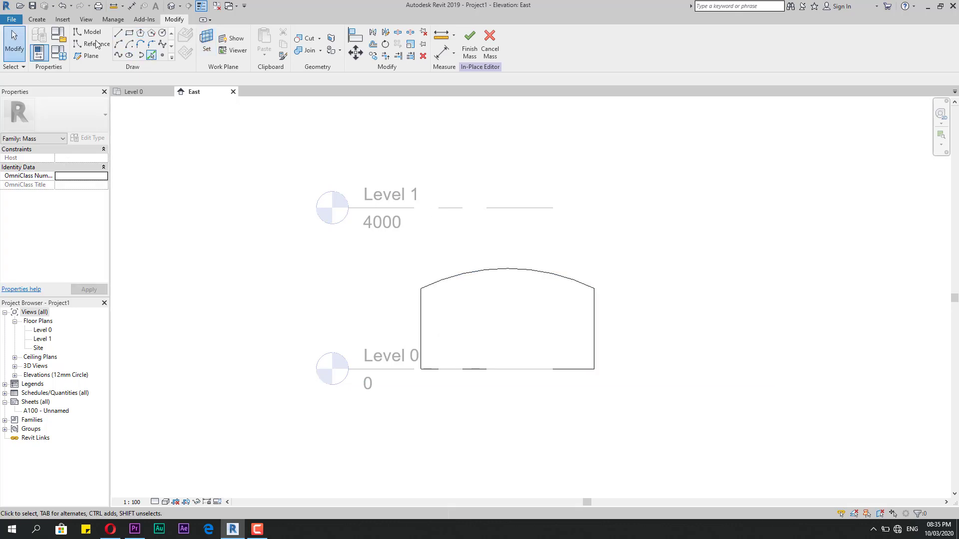
left_click(151, 55)
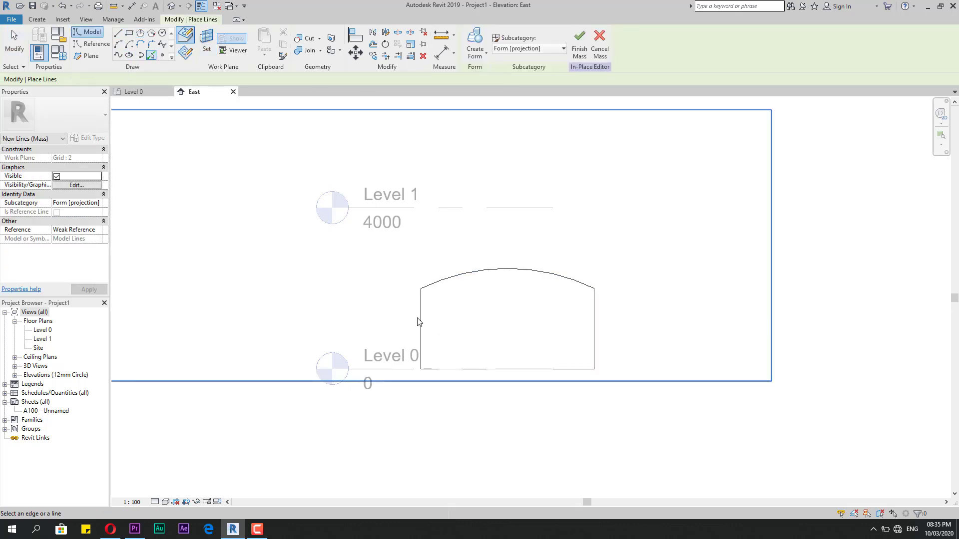
left_click(491, 370)
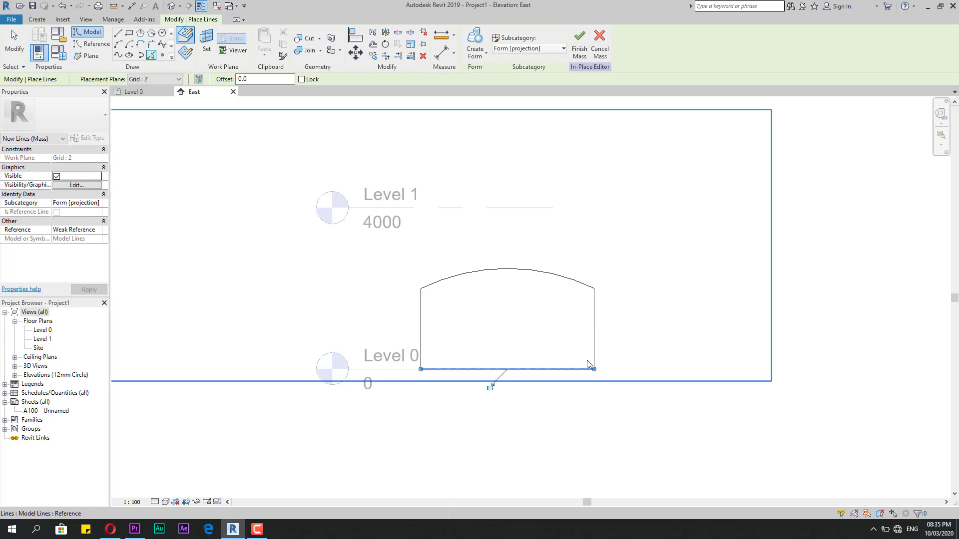
left_click(596, 335)
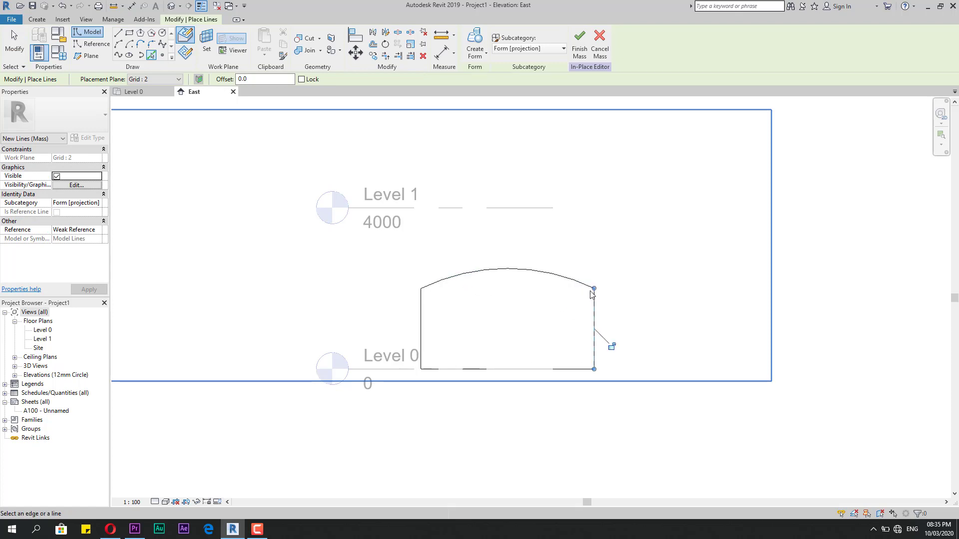
- Close the Grid 2 profile with a start-end-radius arc joining the upper side ends and rising above the Grid 1 arc
left_click(121, 46)
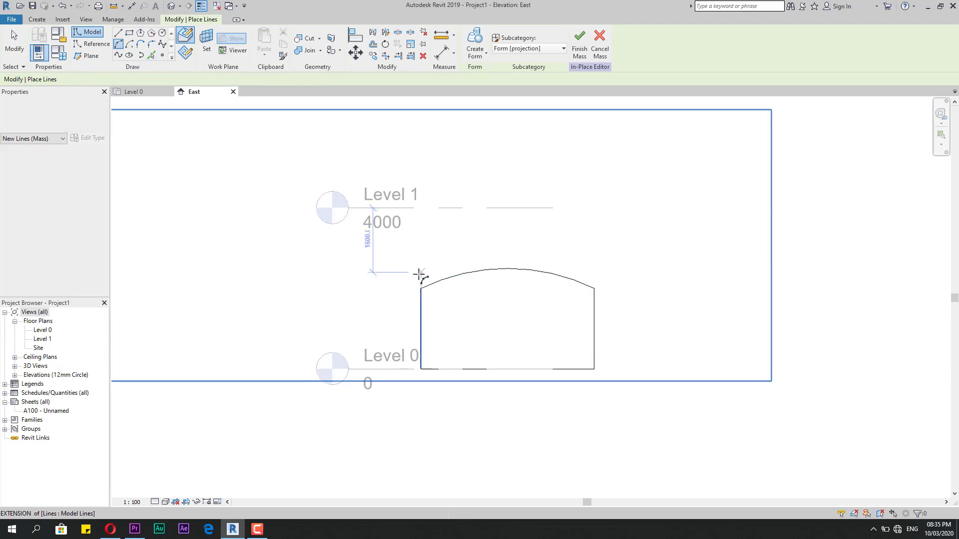
left_click(421, 288)
left_click(594, 289)
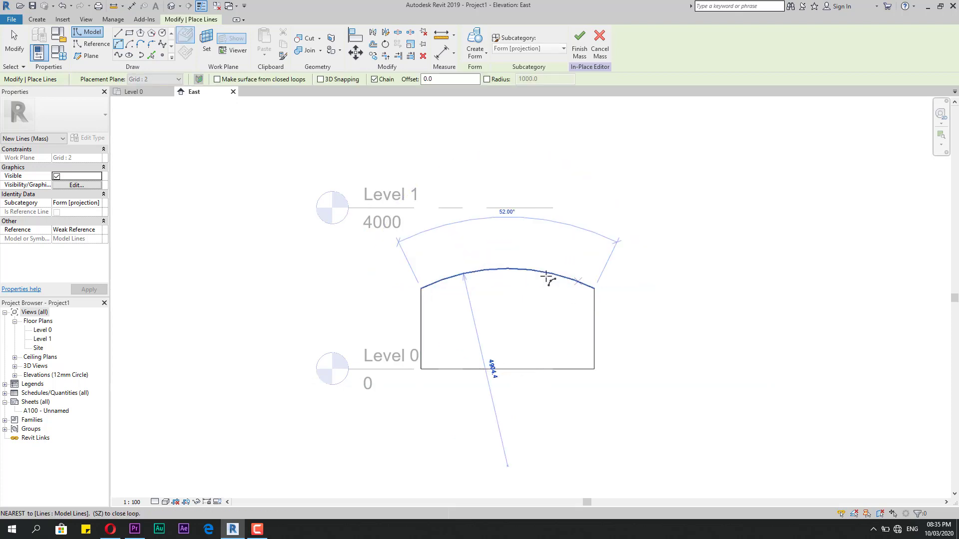
left_click(512, 249)
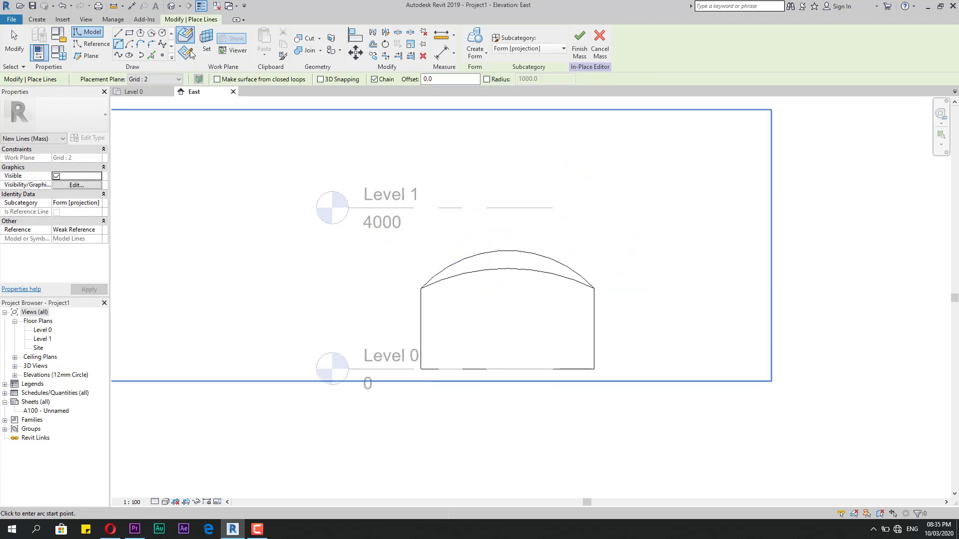
- Set the work plane to Grid 3 and pick the side lines, base and lower arc to copy the Grid 1 profile
left_click(200, 47)
left_click(475, 263)
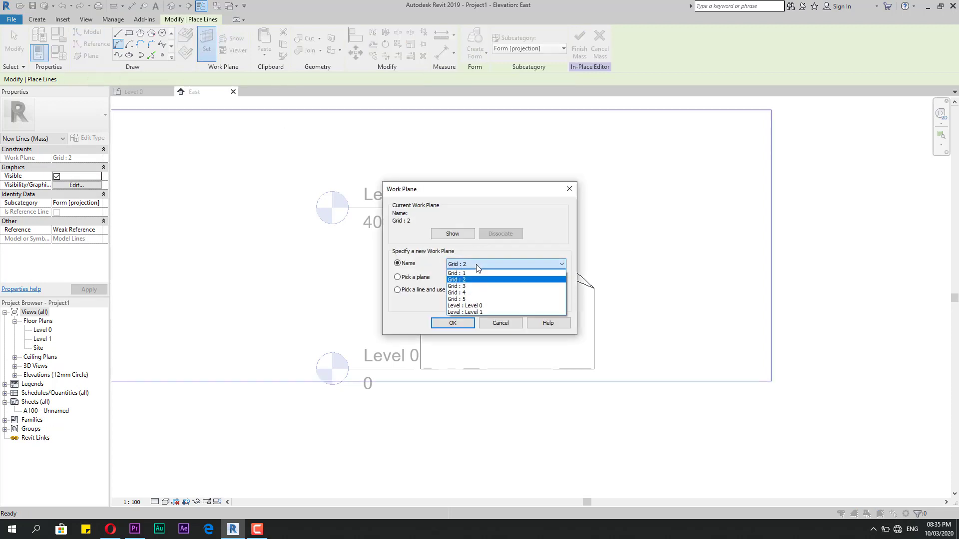
left_click(473, 286)
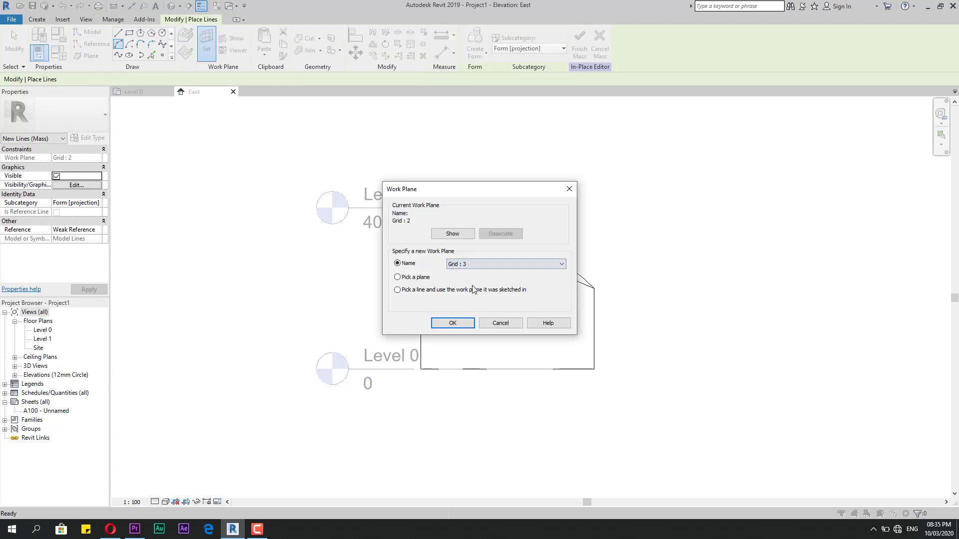
left_click(453, 324)
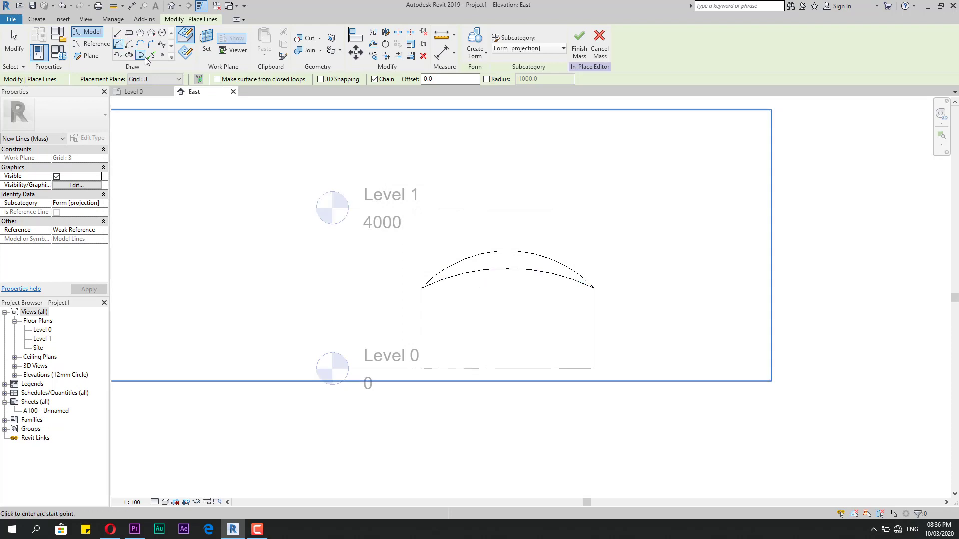
left_click(151, 55)
left_click(421, 322)
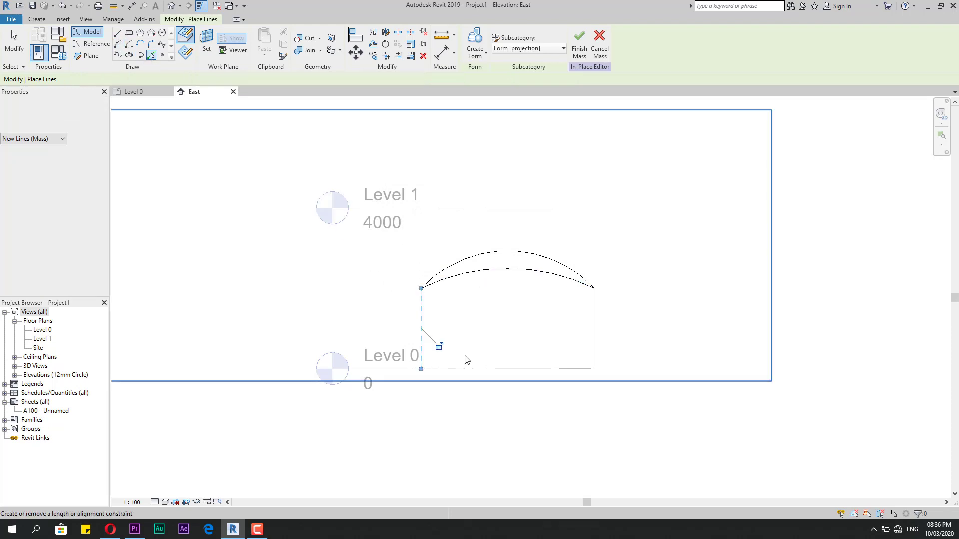
left_click(486, 372)
left_click(594, 332)
left_click(516, 271)
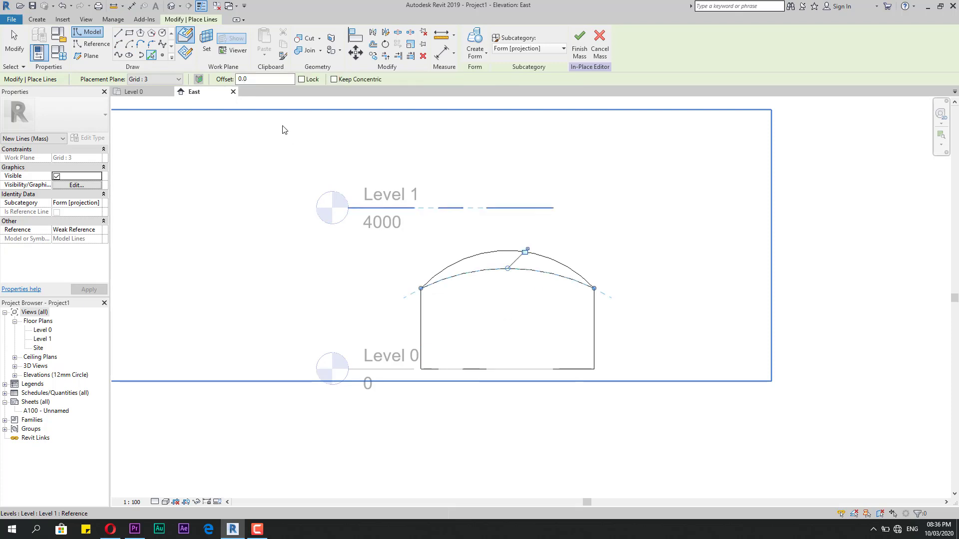
- Set the work plane to Grid 4 and pick the side lines, base and higher arc to copy the Grid 2 profile
left_click(206, 43)
left_click(475, 267)
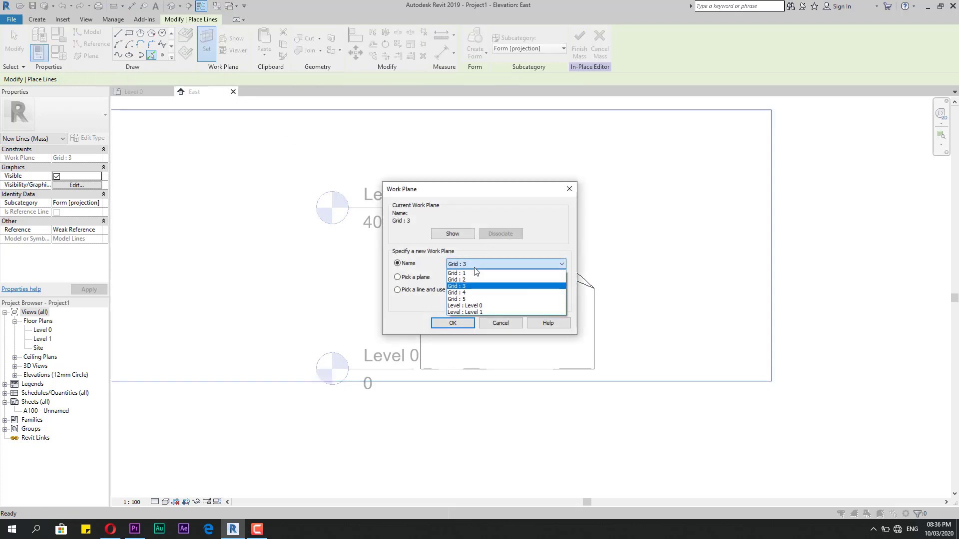
left_click(472, 286)
left_click(452, 323)
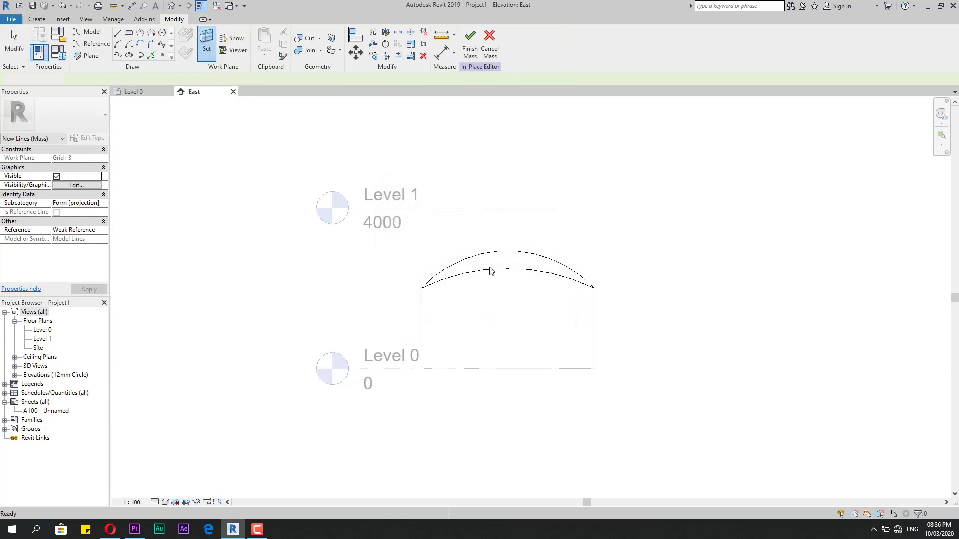
left_click(120, 34)
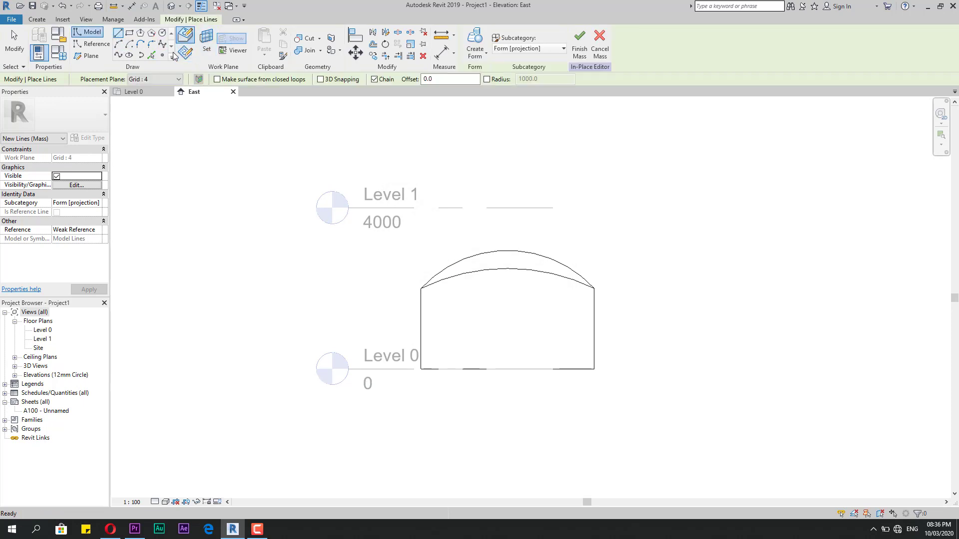
left_click(151, 55)
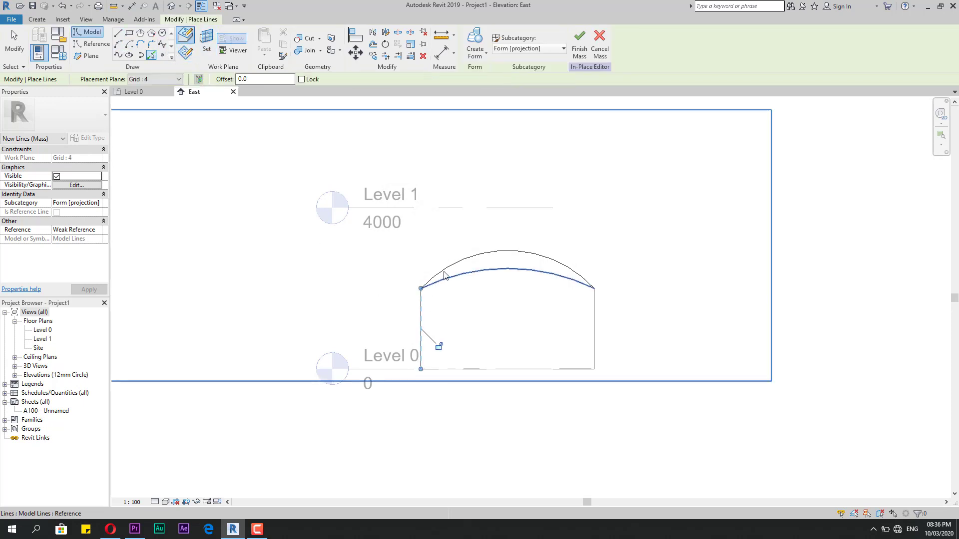
left_click(594, 325)
left_click(545, 369)
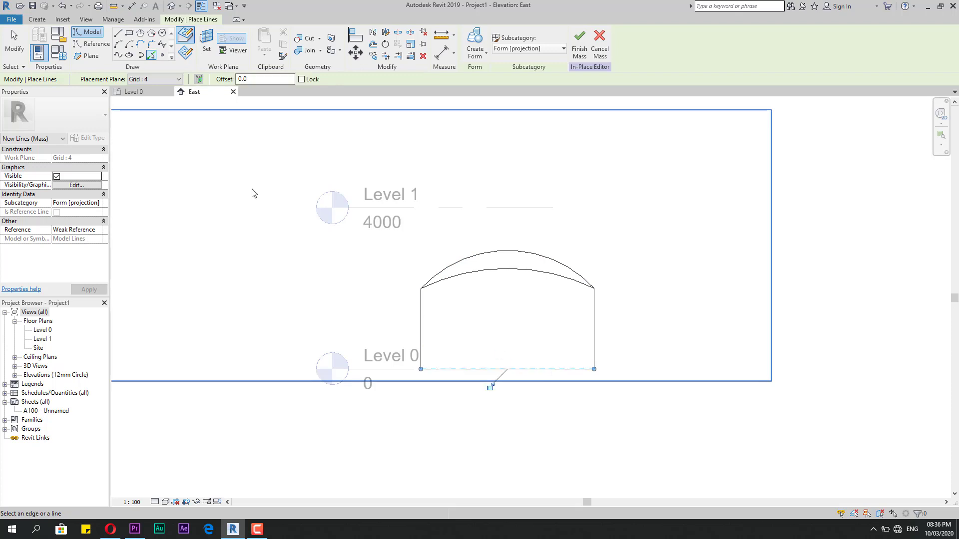
- Set the work plane to Grid 5 and pick the side lines, base and lower arc to form the last profile
left_click(207, 43)
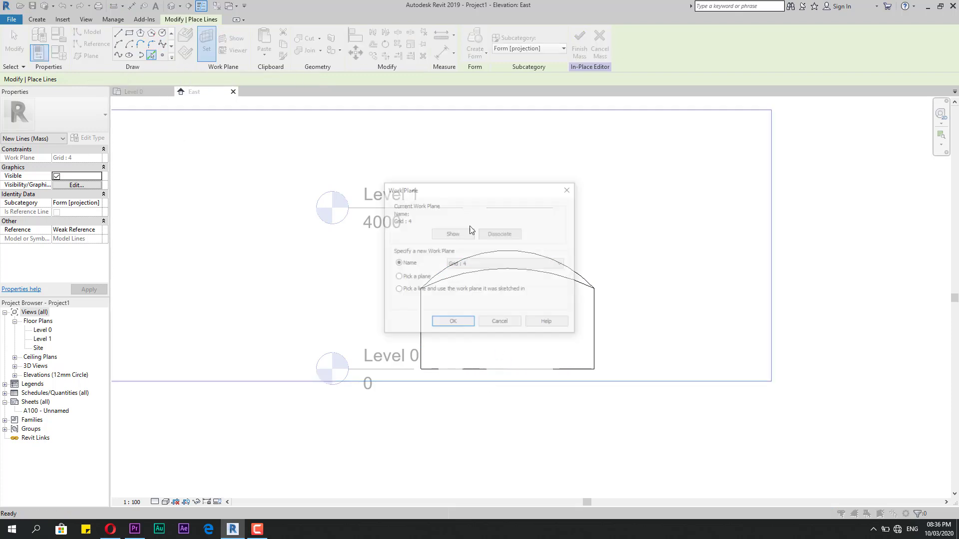
left_click(474, 265)
left_click(472, 299)
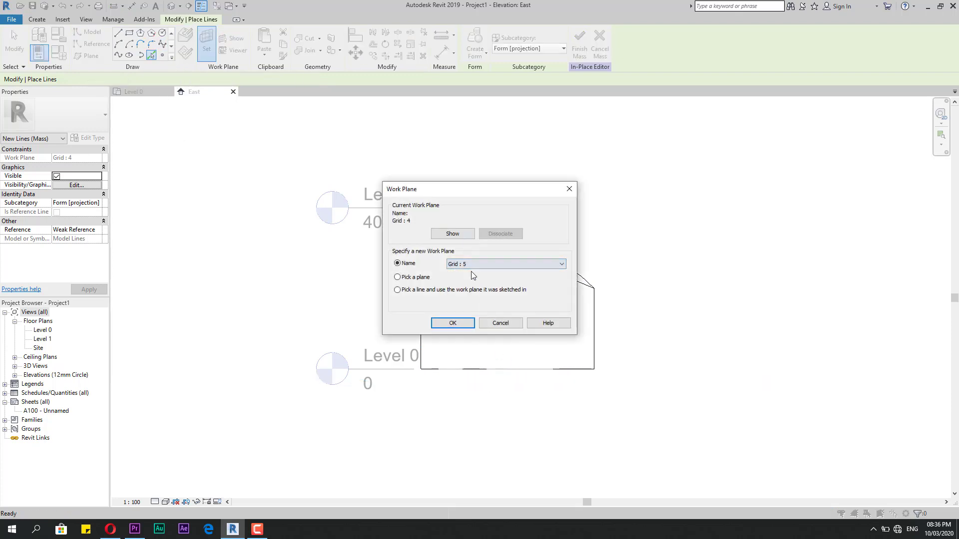
left_click(452, 323)
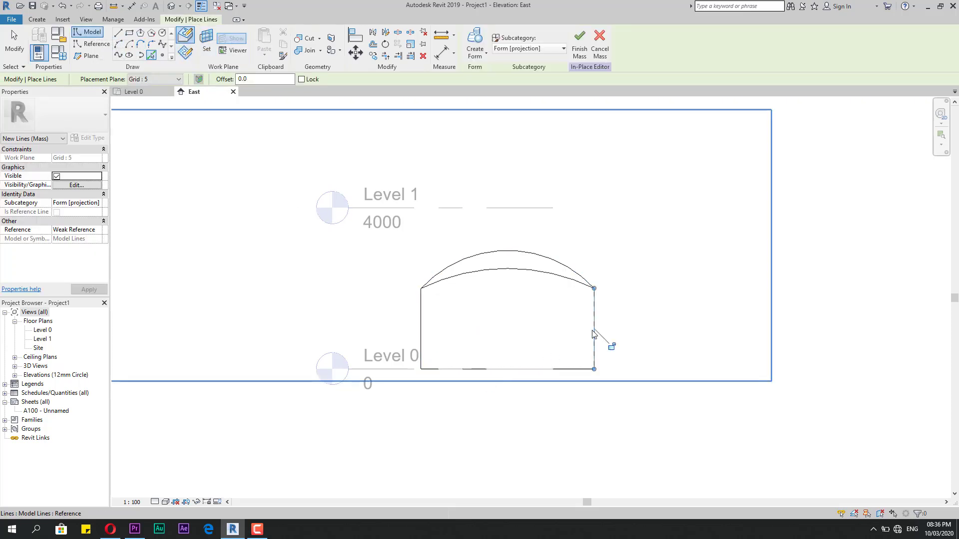
left_click(534, 276)
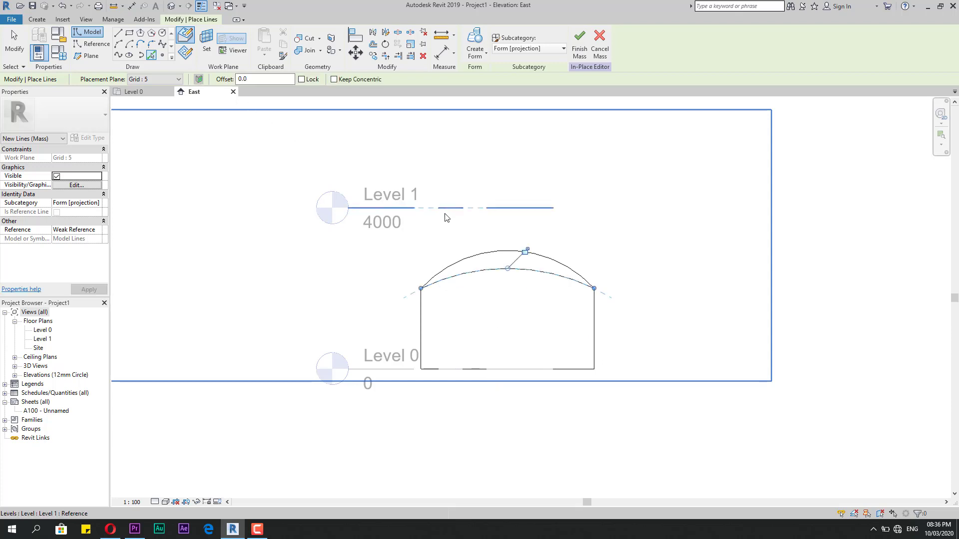
- Open the default 3D view and examine the five profiles from the back and from the home orientation
left_click(170, 6)
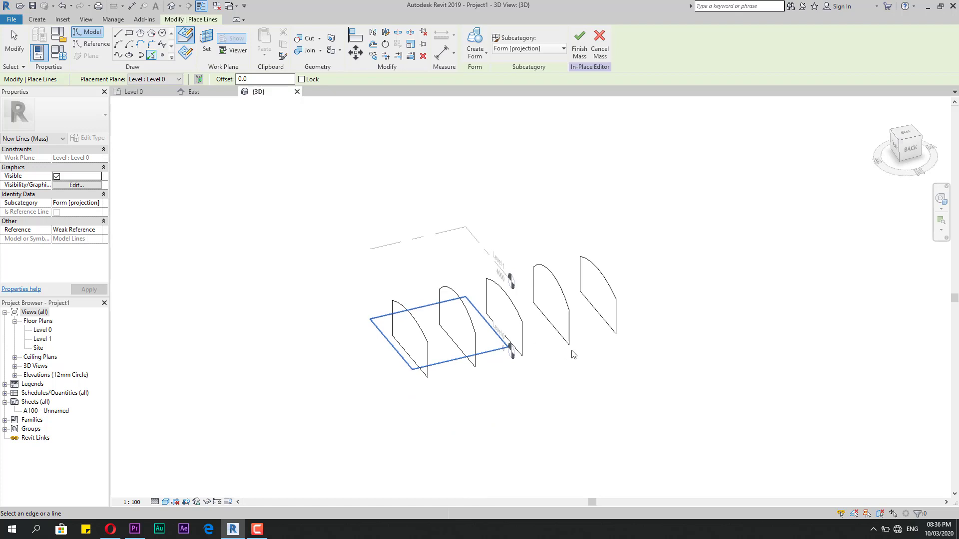
scroll(575, 352, "up", 2)
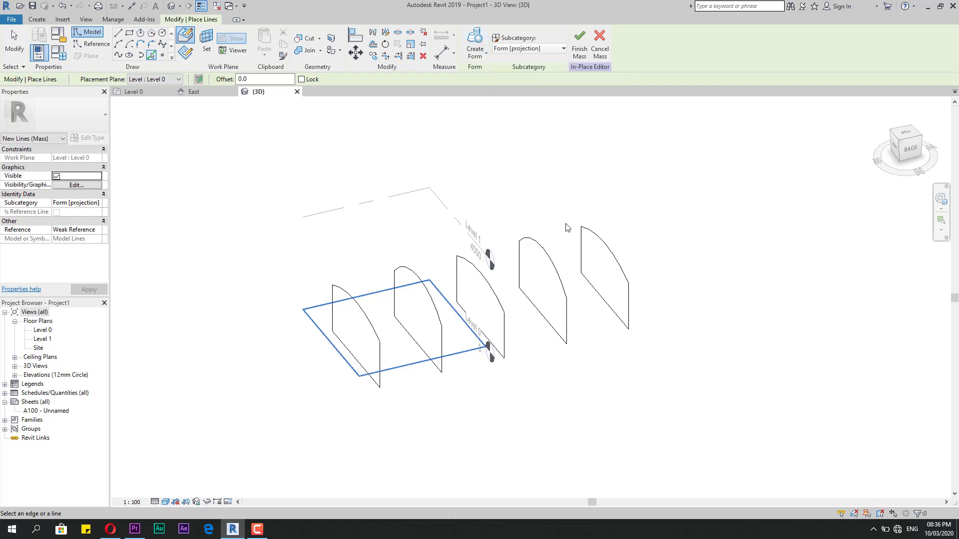
left_click(907, 150)
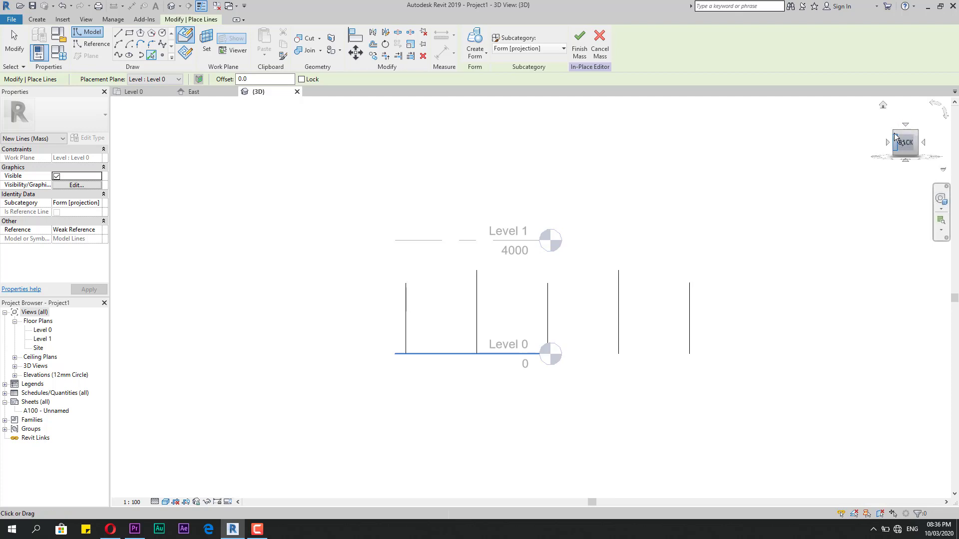
left_click(883, 105)
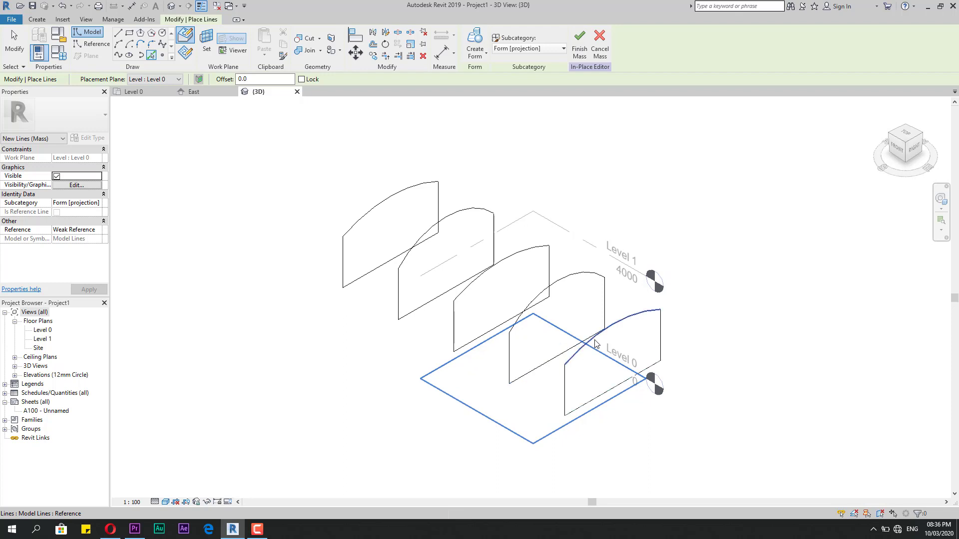
left_click(660, 312)
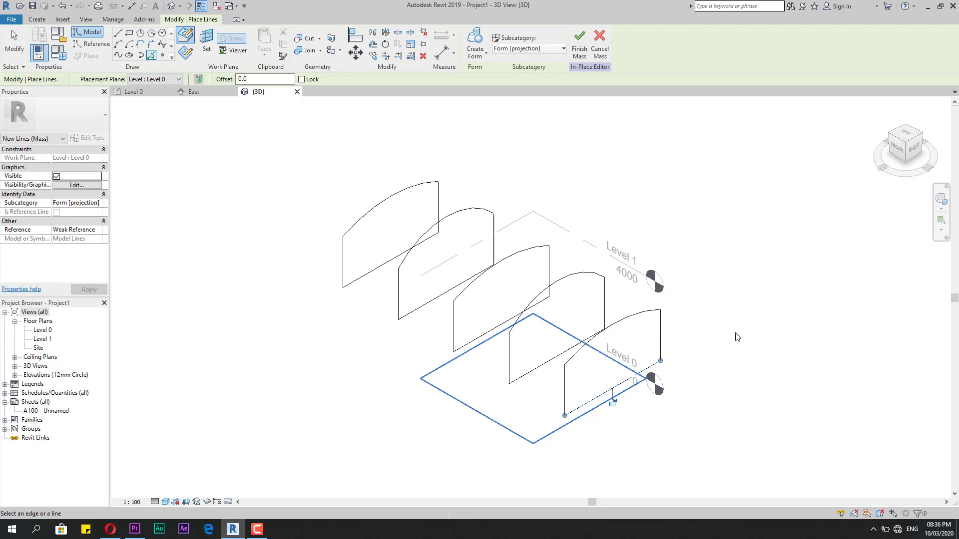
left_click(398, 201)
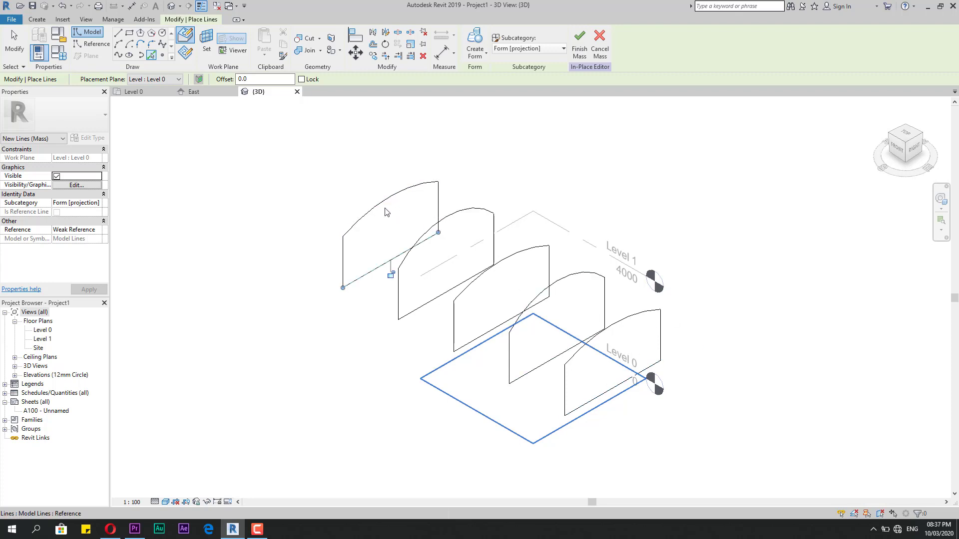
left_click(358, 224)
scroll(445, 168, "down", 2)
- Finish the in-place mass, dismiss the warning and reopen the mass for in-place editing
left_click(580, 45)
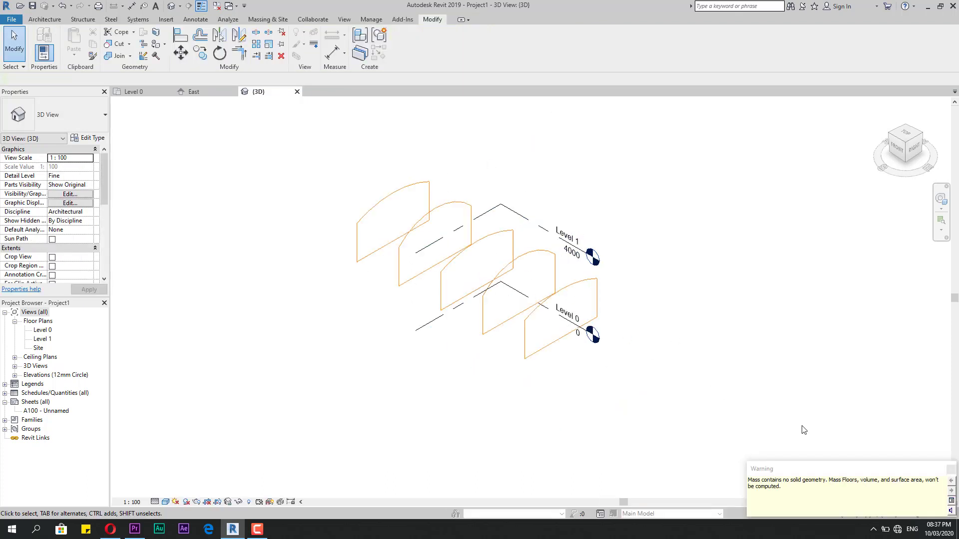
left_click(950, 469)
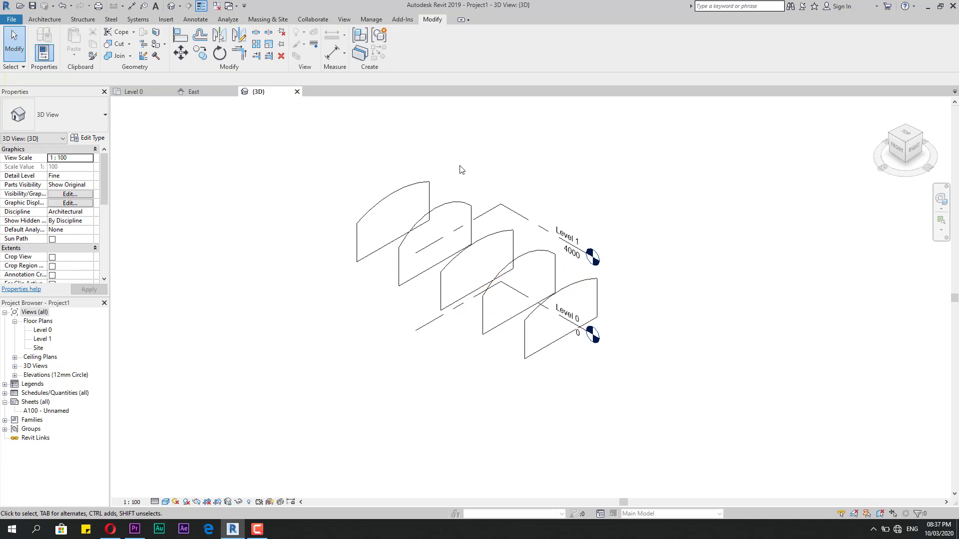
left_click(419, 191)
left_click(405, 55)
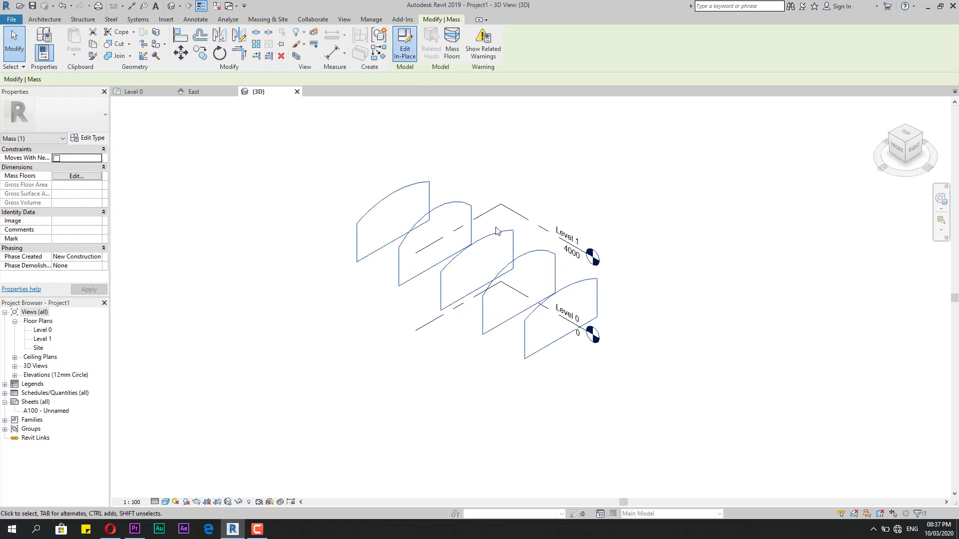
- Select all five arched profile chains and create a solid form from them
left_click(405, 192)
left_click(405, 192)
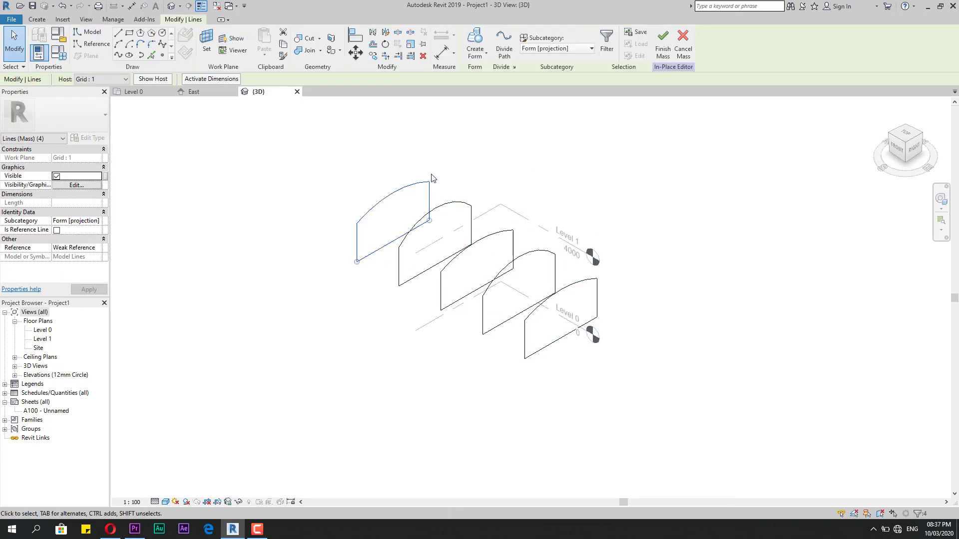
left_click(458, 206, "ctrl")
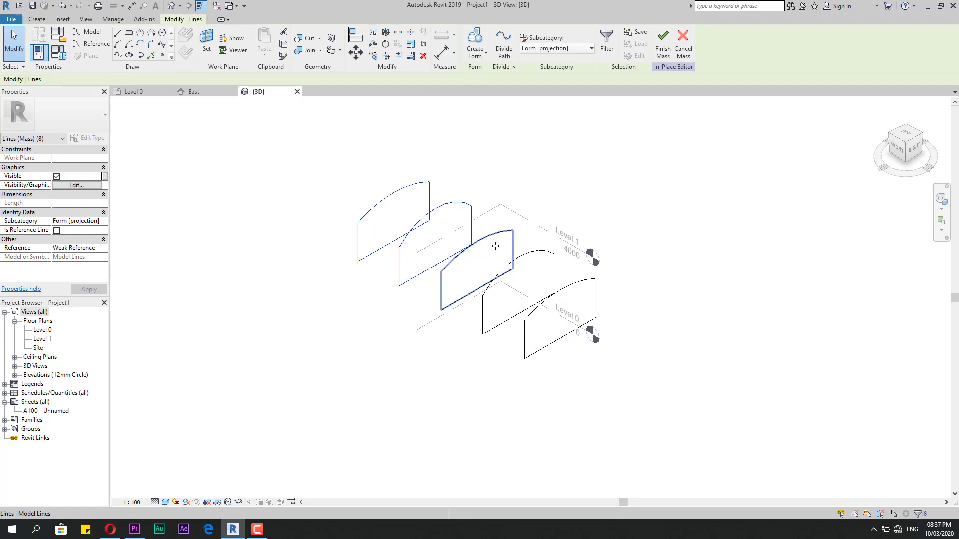
left_click(494, 244, "ctrl")
left_click(530, 268, "ctrl")
left_click(583, 324, "ctrl")
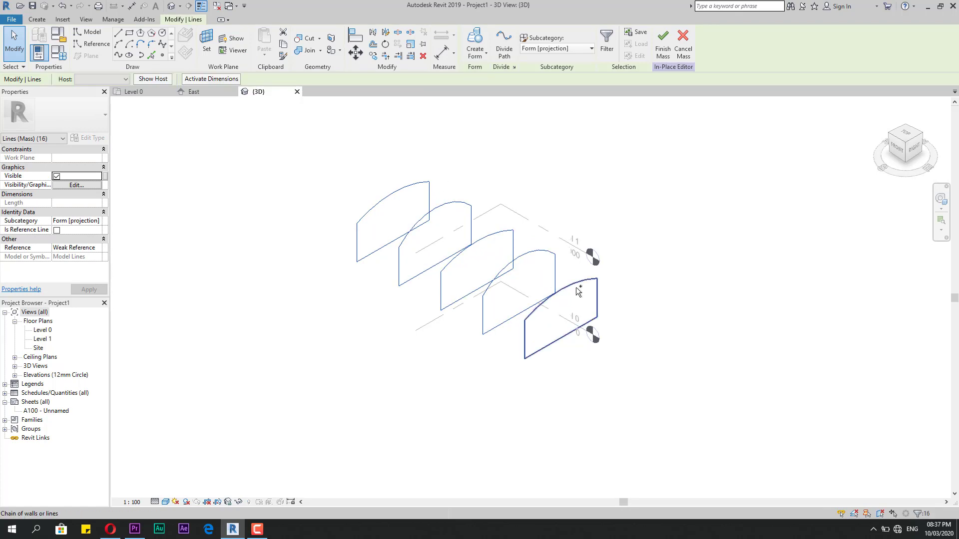
left_click(484, 53)
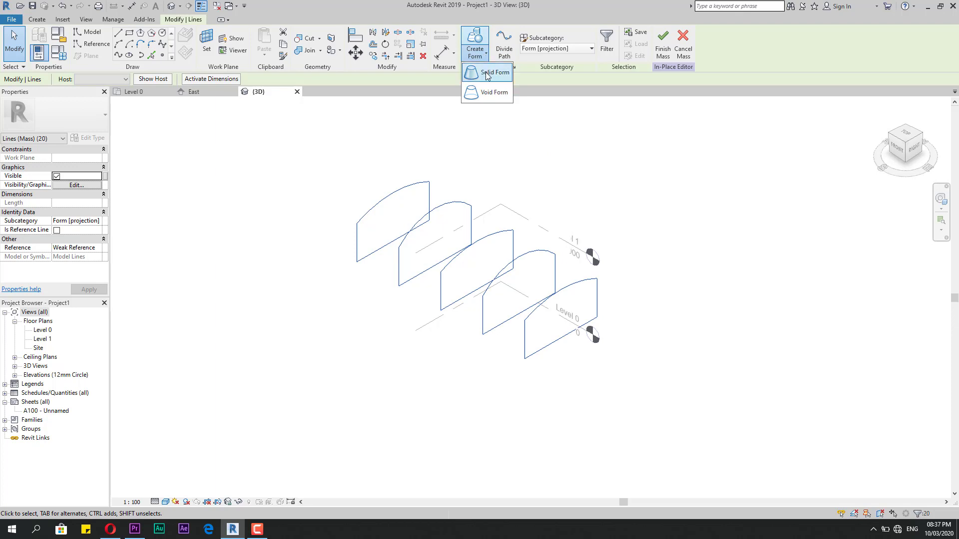
left_click(487, 88)
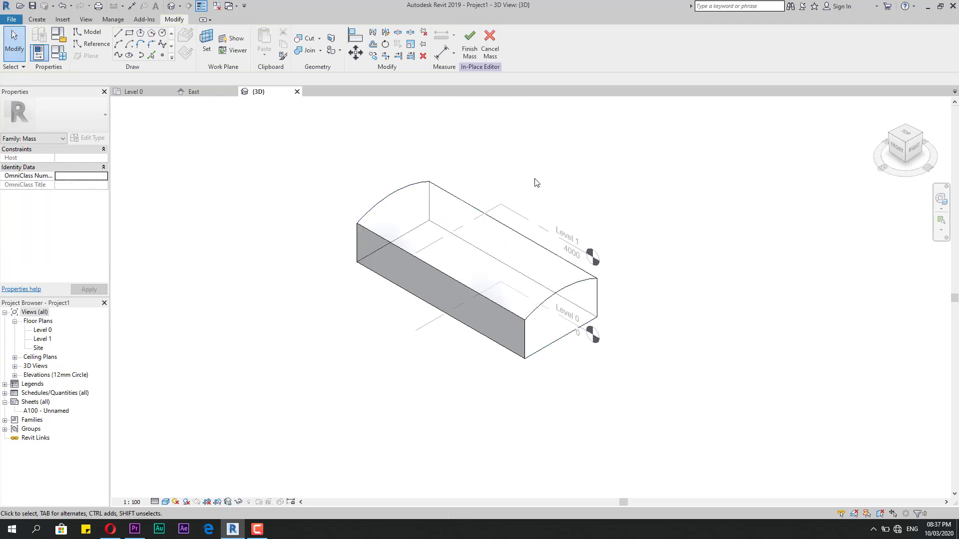
- Change the 3D view's visual style to shade the mass faces and view the solid from the back
middle_click_drag(536, 183, 595, 250, "shift")
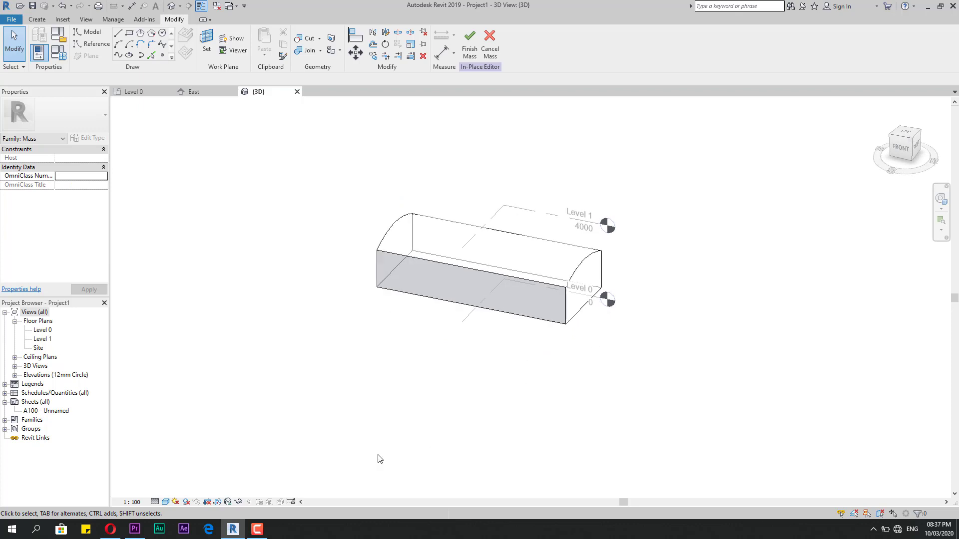
left_click(165, 502)
left_click(195, 482)
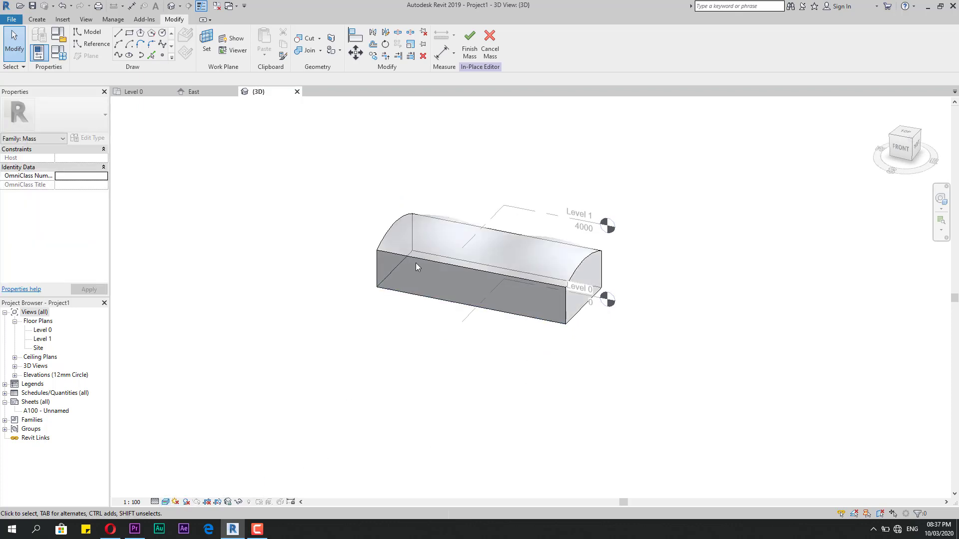
middle_click_drag(416, 265, 347, 377, "shift")
middle_click_drag(606, 398, 674, 453, "shift")
- Edit the form's Grid 4 profile, trying an arc radius of 3200 and settling on 5000
left_click(465, 295)
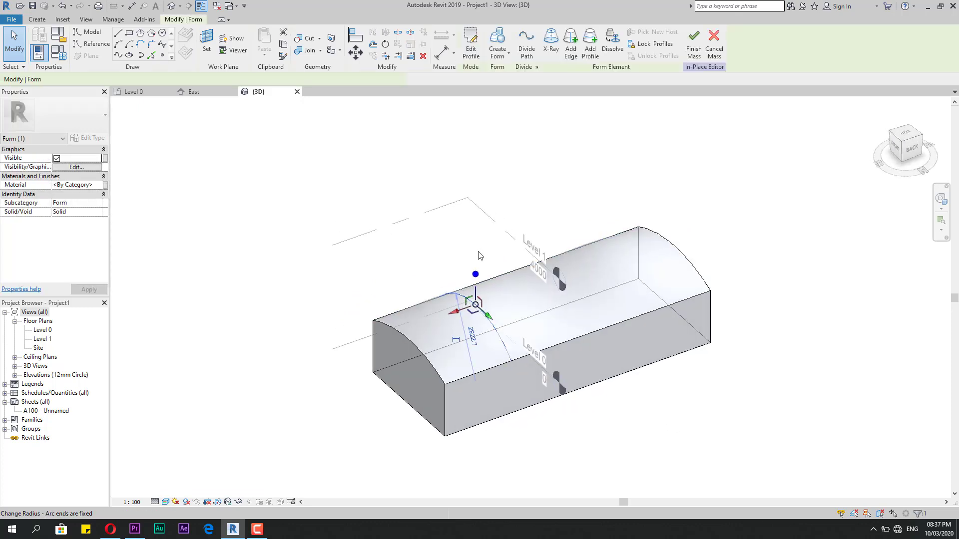
left_click(471, 48)
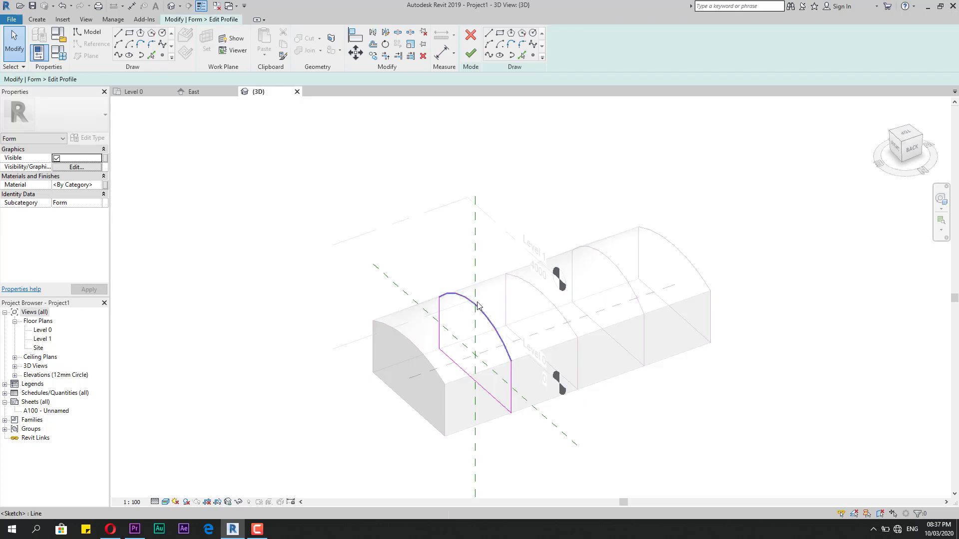
left_click(477, 306)
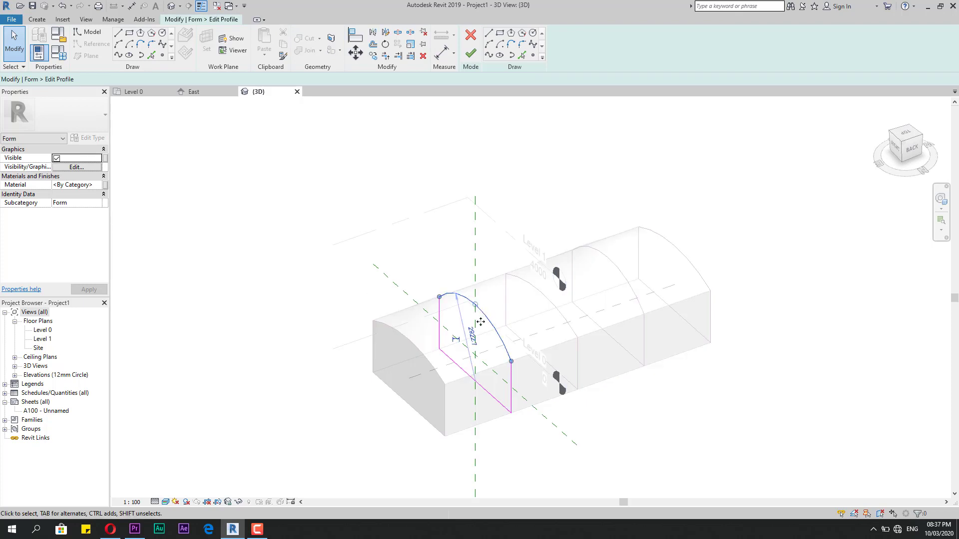
left_click(487, 347)
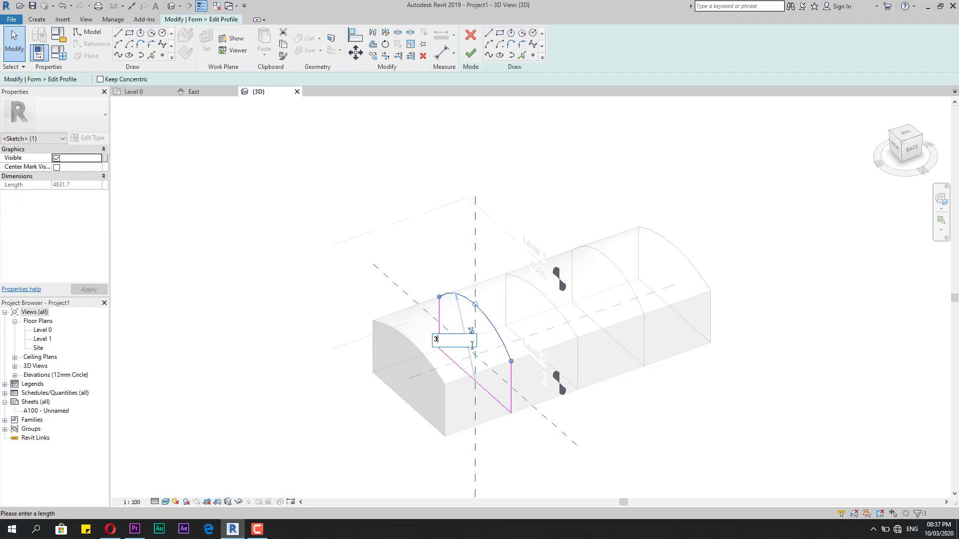
type("3200")
key("Return")
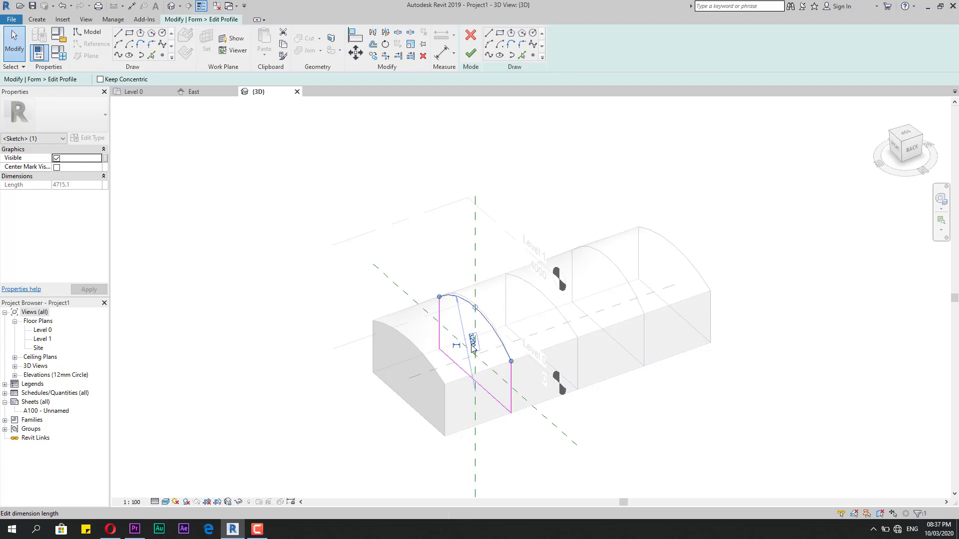
left_click(475, 345)
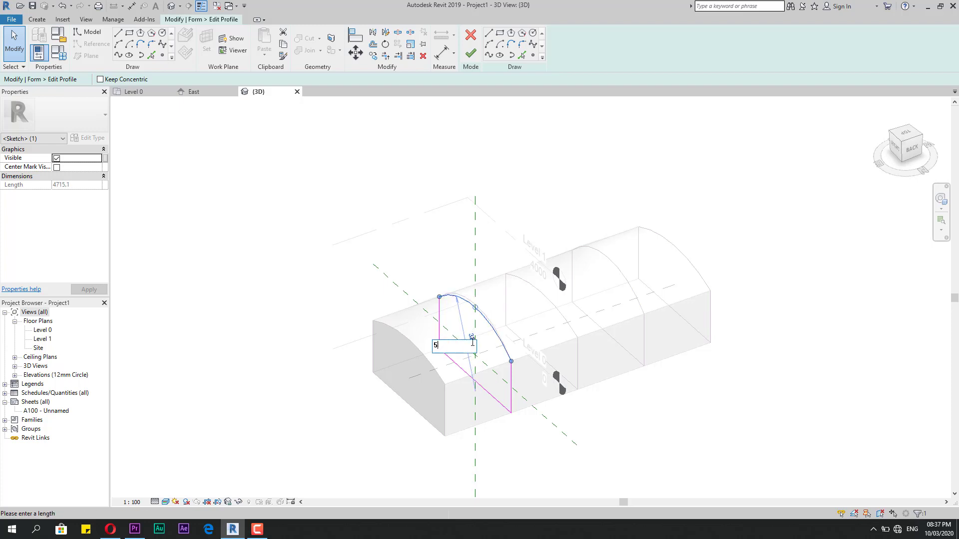
key("Return")
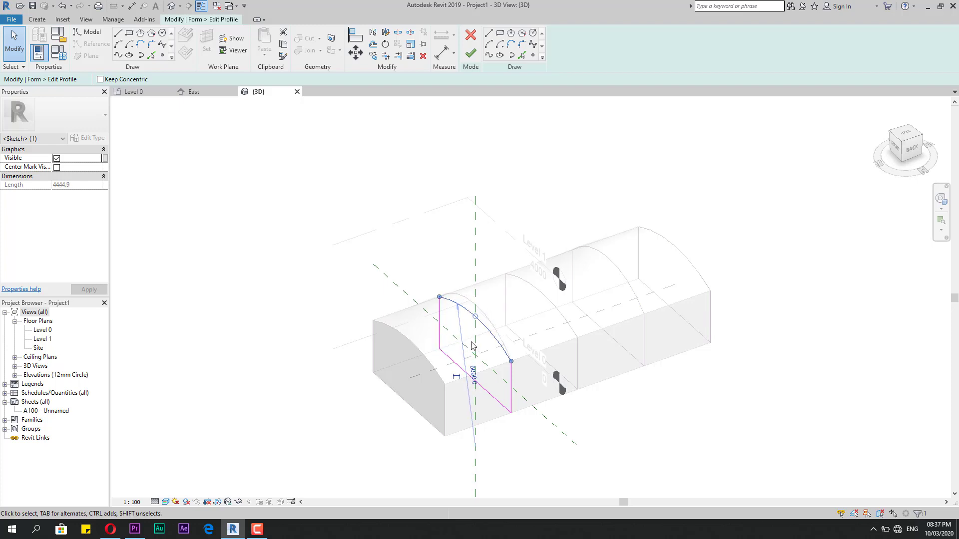
- Try a larger radius on the Grid 4 arc, dismiss the error and finish editing the profile
left_click(479, 375)
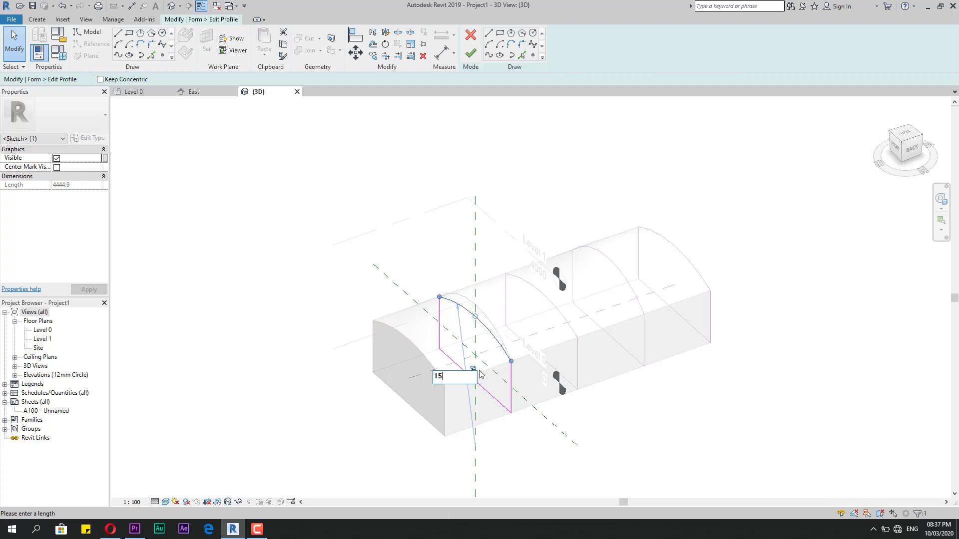
key("Return")
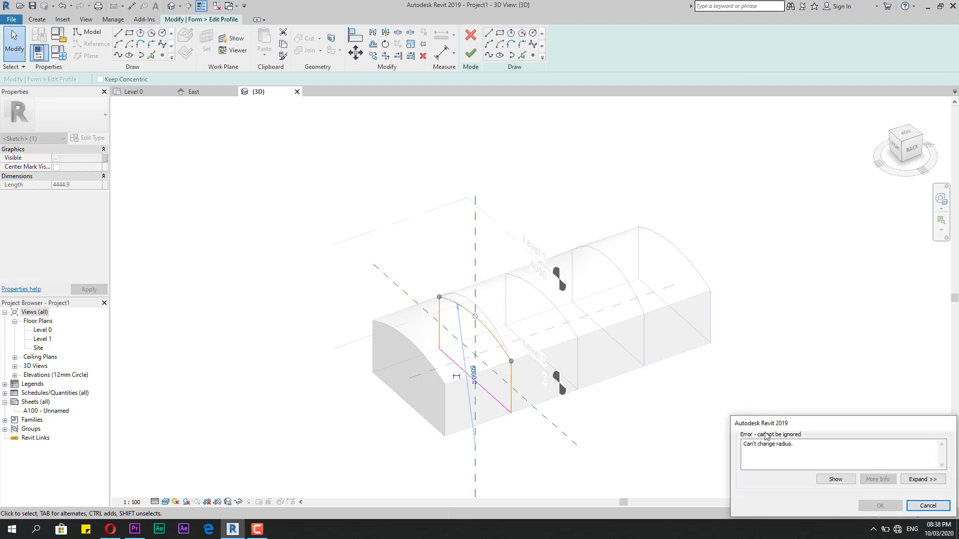
key("Escape")
key("Escape")
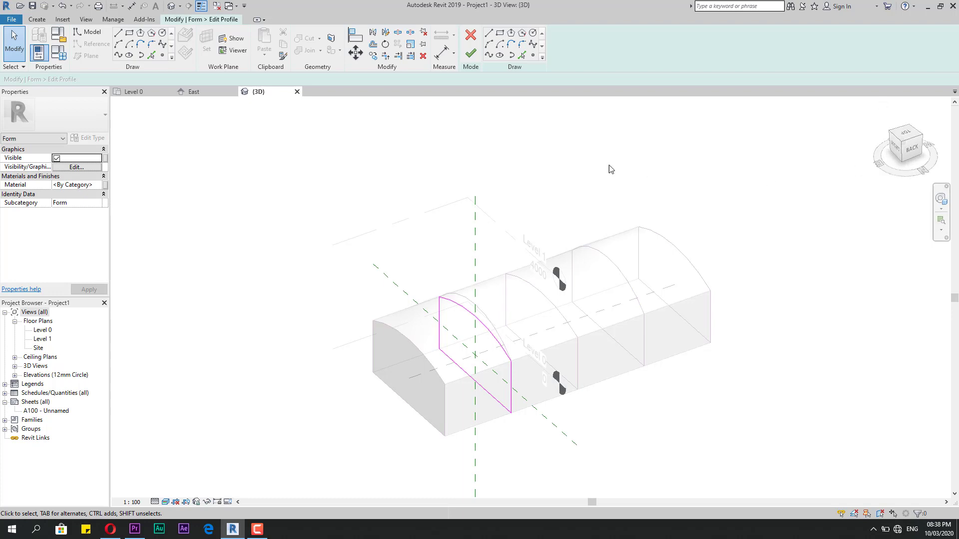
left_click(471, 53)
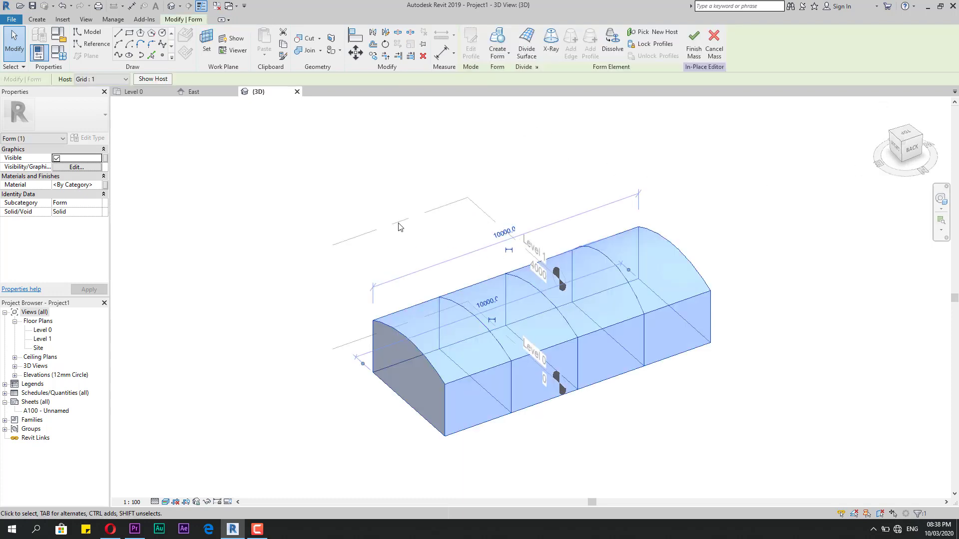
key("Escape")
- Reopen the Grid 4 profile for editing, nudge its arc upward six increments and finish the edit
left_click(486, 323)
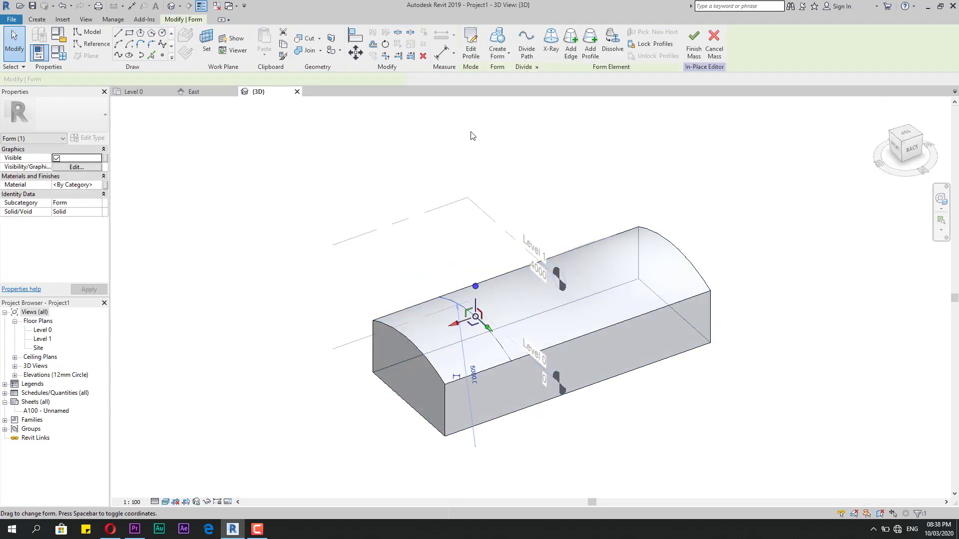
left_click(470, 53)
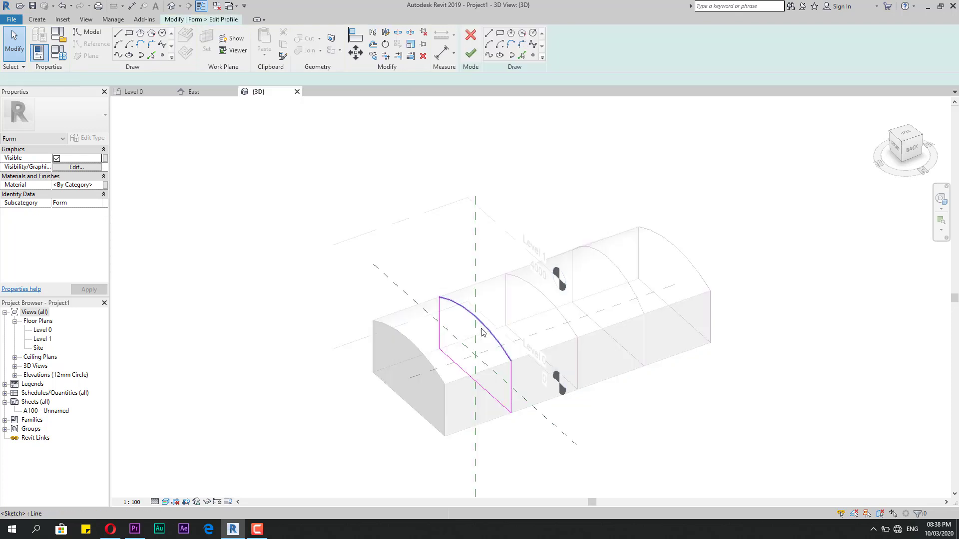
left_click(489, 344)
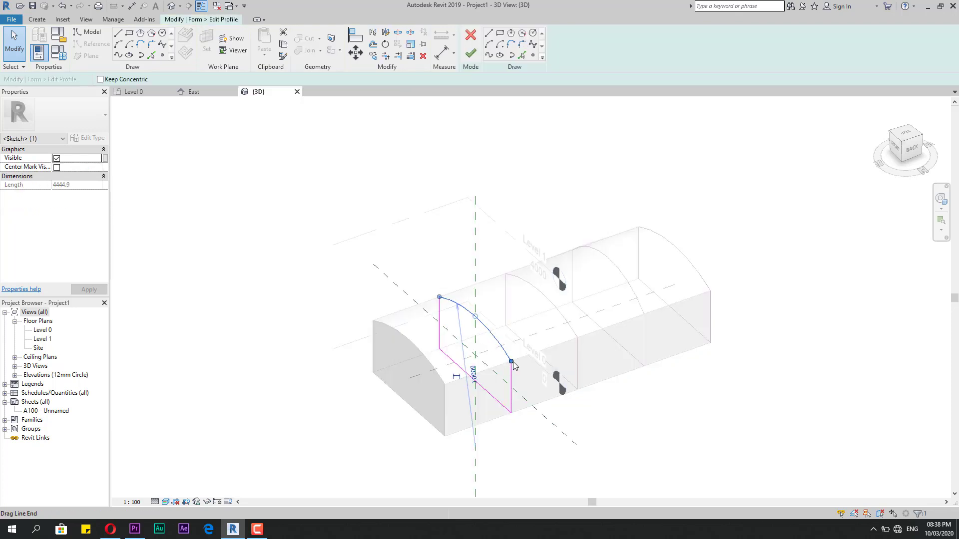
key("Up")
key("Up")
key("Up")
key("Up")
key("Up")
key("Up")
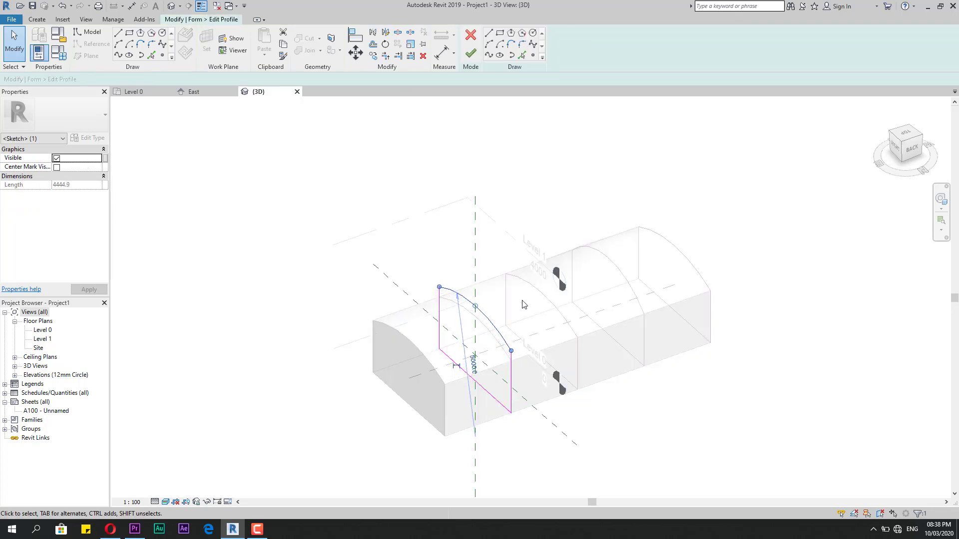
left_click(471, 55)
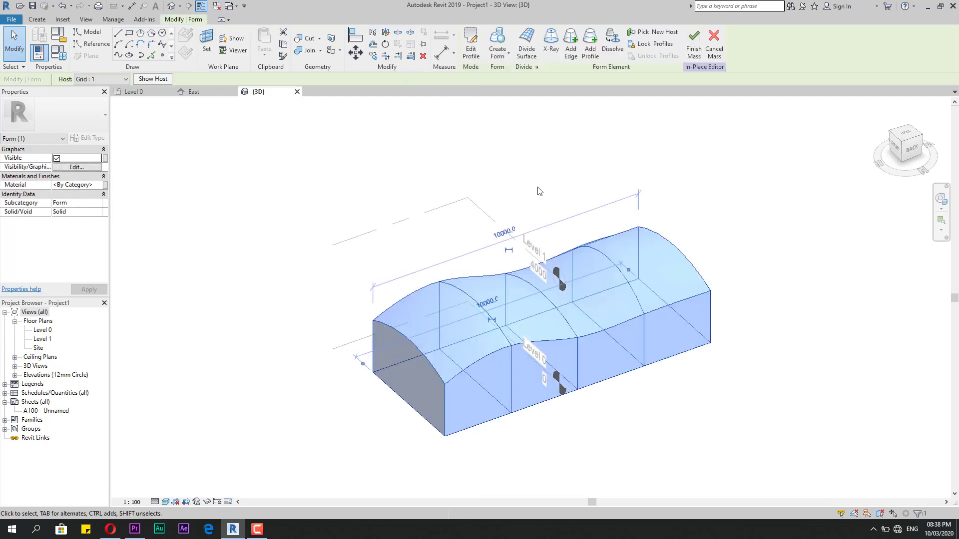
- Edit the form's Grid 2 profile, nudge its arc upward in several increments, finish the edit and deselect the form
left_click(614, 283)
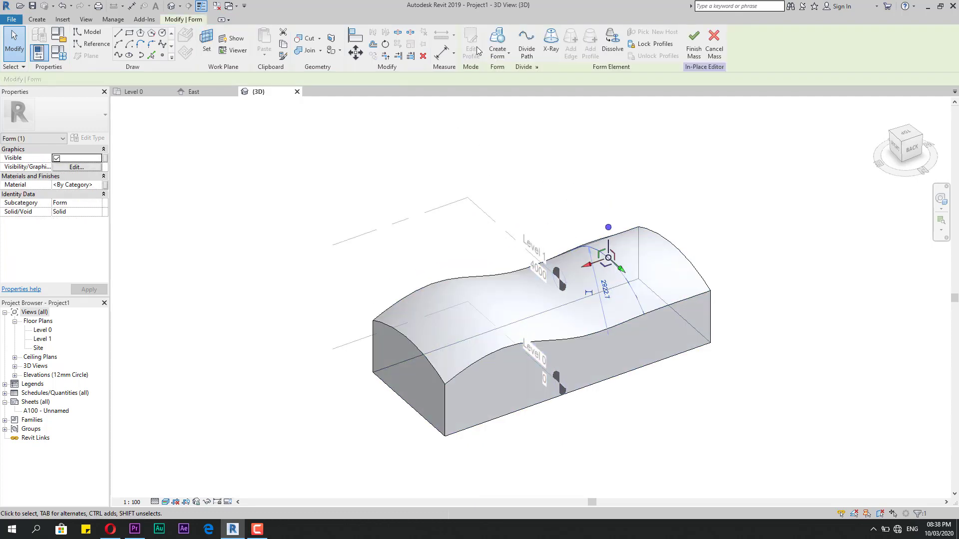
double_click(612, 262)
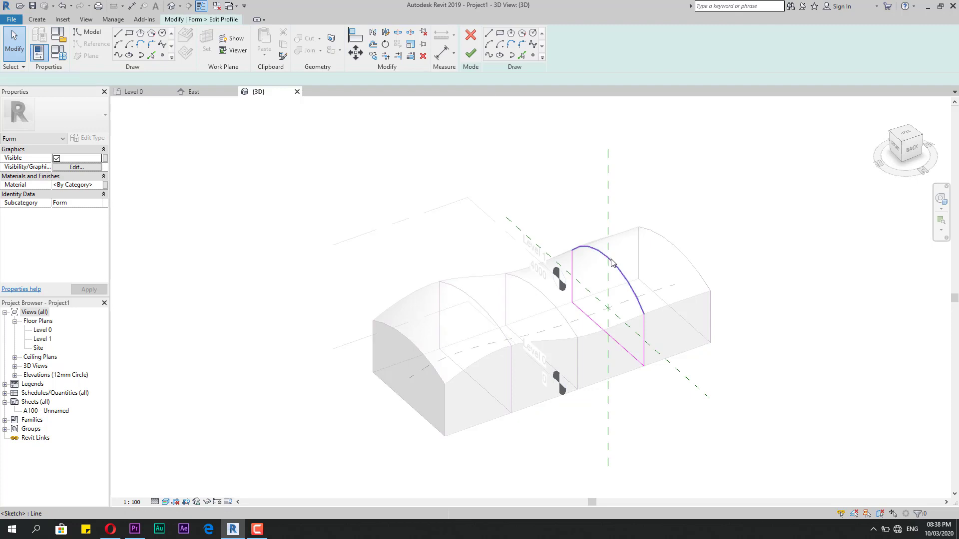
left_click(611, 259)
key("Up")
key("Up")
key("Up")
key("Up")
key("Up")
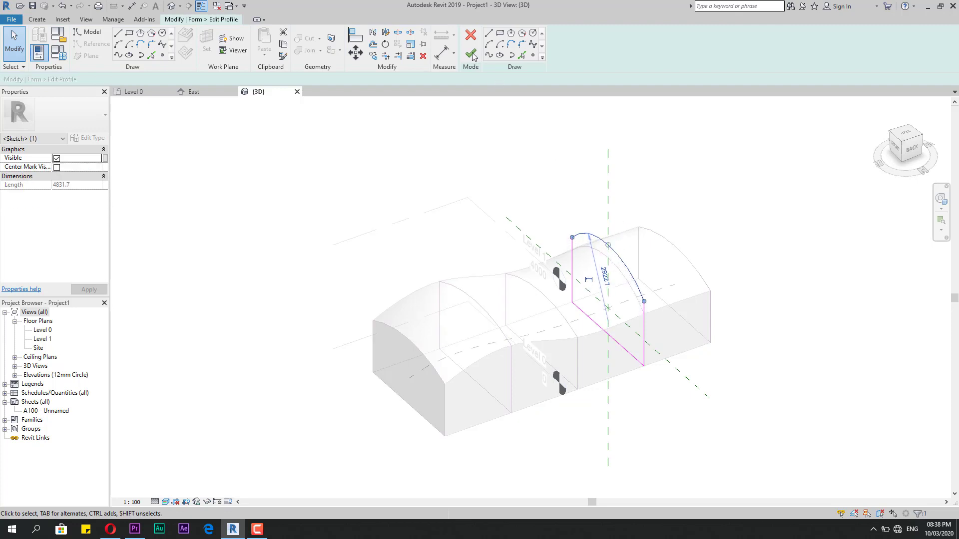
left_click(472, 56)
left_click(595, 163)
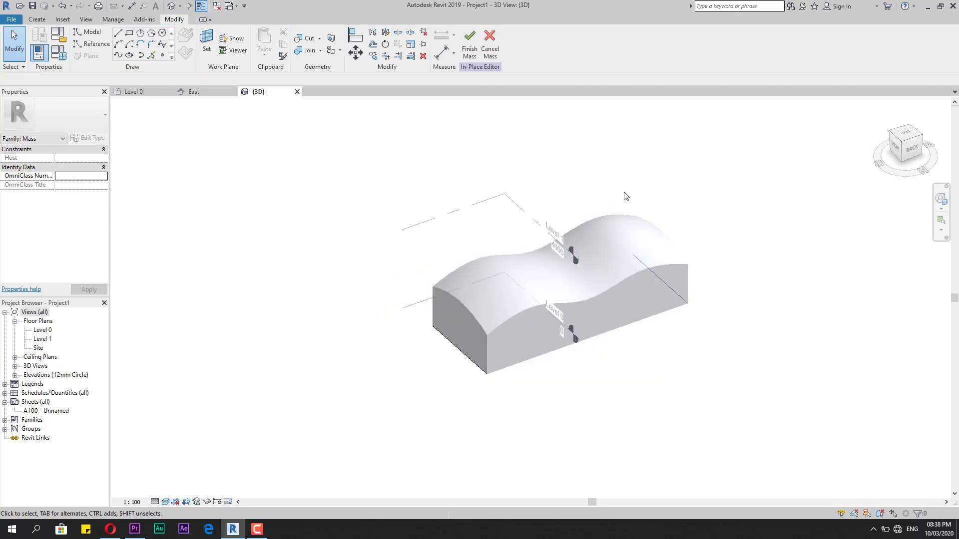
- Inspect the reshaped wavy roof from the right end and finish the in-place mass
mouse_move(724, 358)
middle_mouse_down("shift")
mouse_move(616, 434)
mouse_move(710, 446)
mouse_move(796, 373)
mouse_move(640, 252)
middle_mouse_up("shift")
scroll(640, 252, "up", 3)
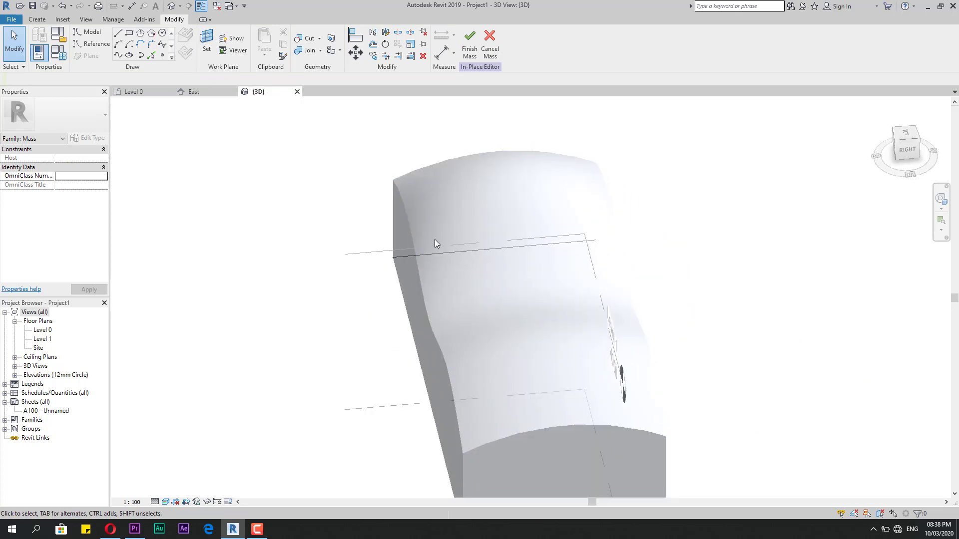
scroll(435, 244, "down", 2)
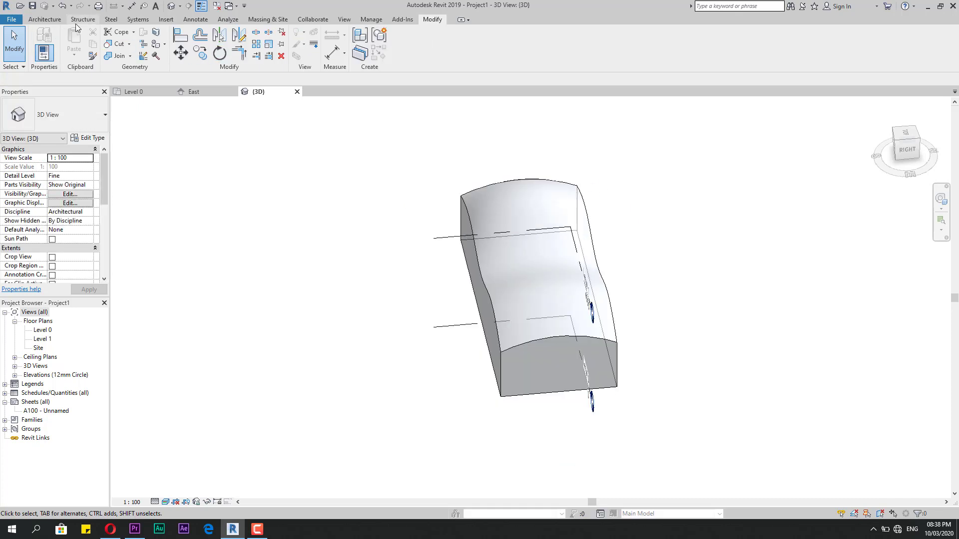
- Create a Standard curtain system by face on the mass's curved roof, with multiple selection turned off
left_click(50, 20)
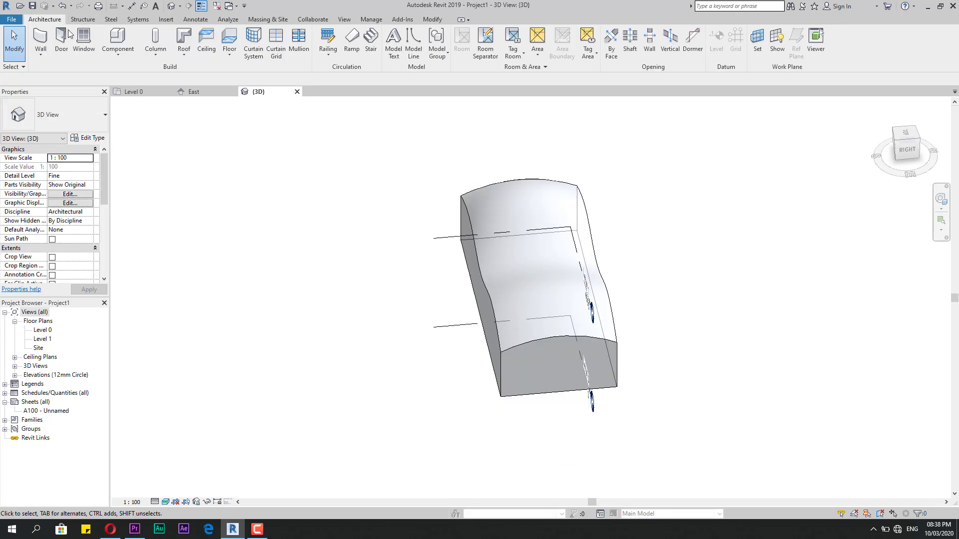
left_click(253, 52)
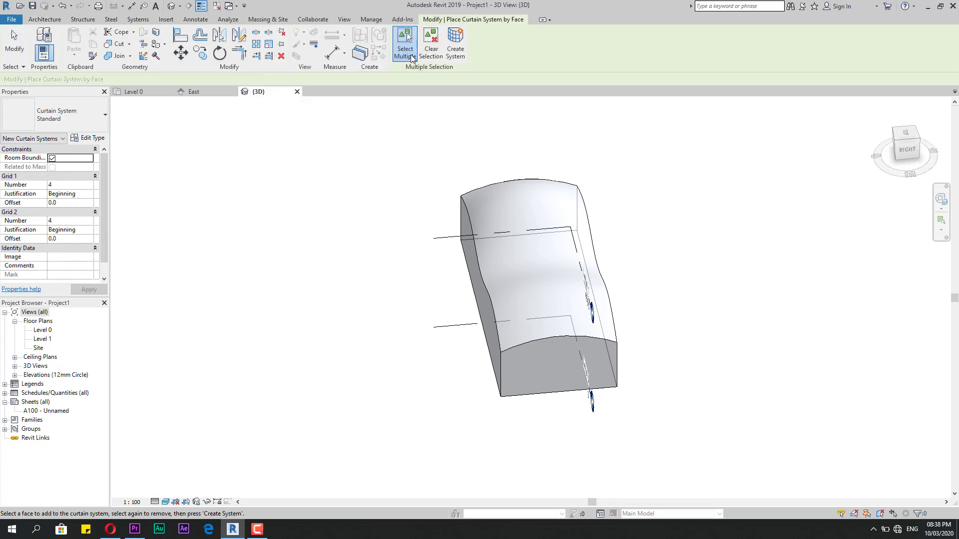
left_click(412, 56)
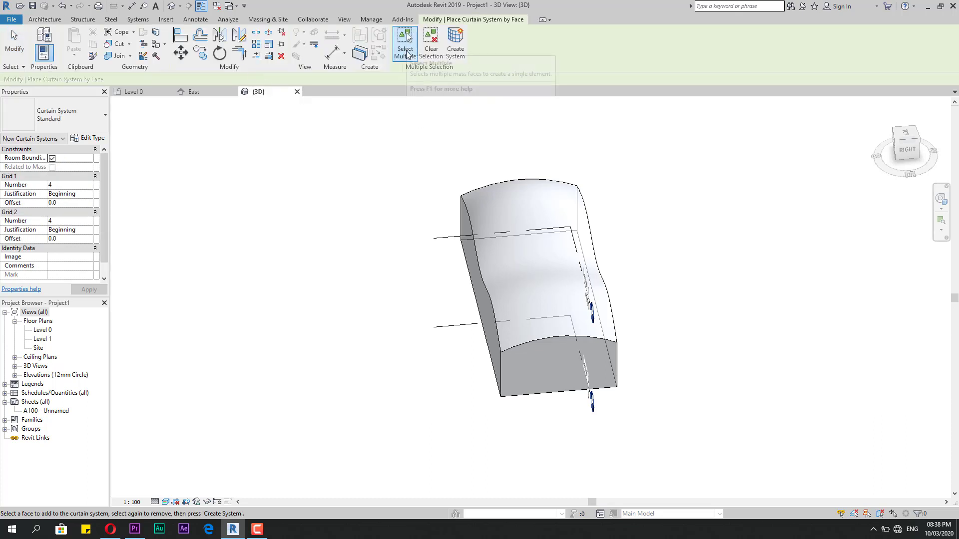
left_click(482, 187)
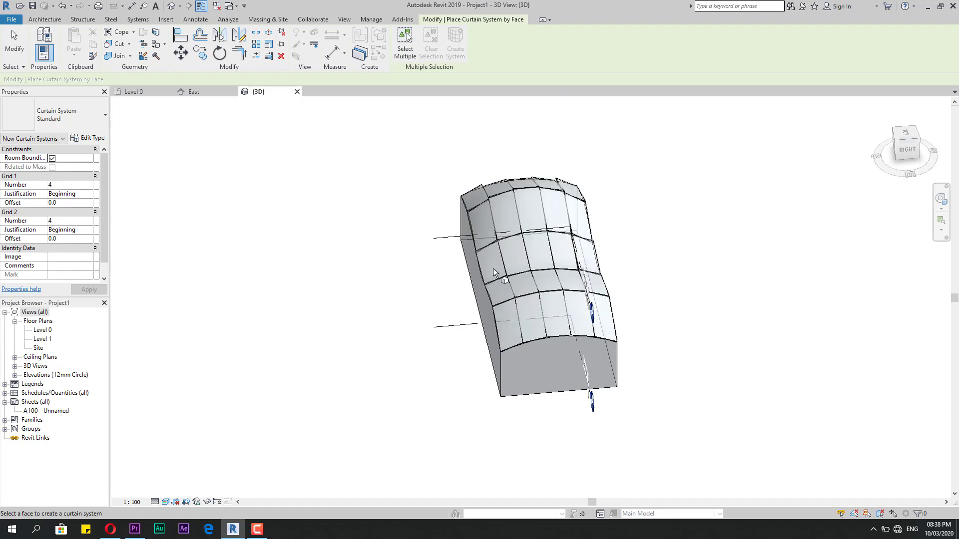
scroll(603, 254, "up", 1)
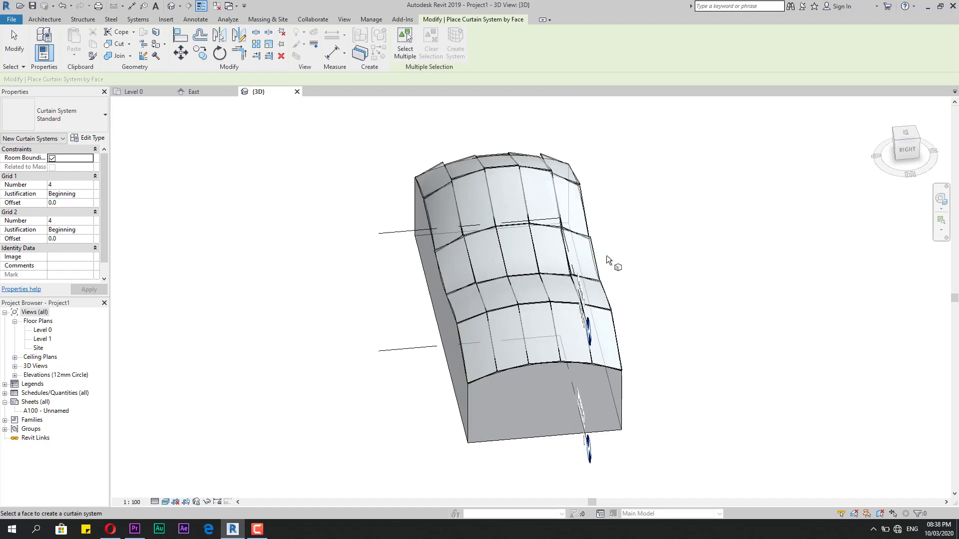
key("Escape")
key("Escape")
- Select the roof's curtain system and set its Grid 1 and Grid 2 numbers to 10 each
left_click(481, 169)
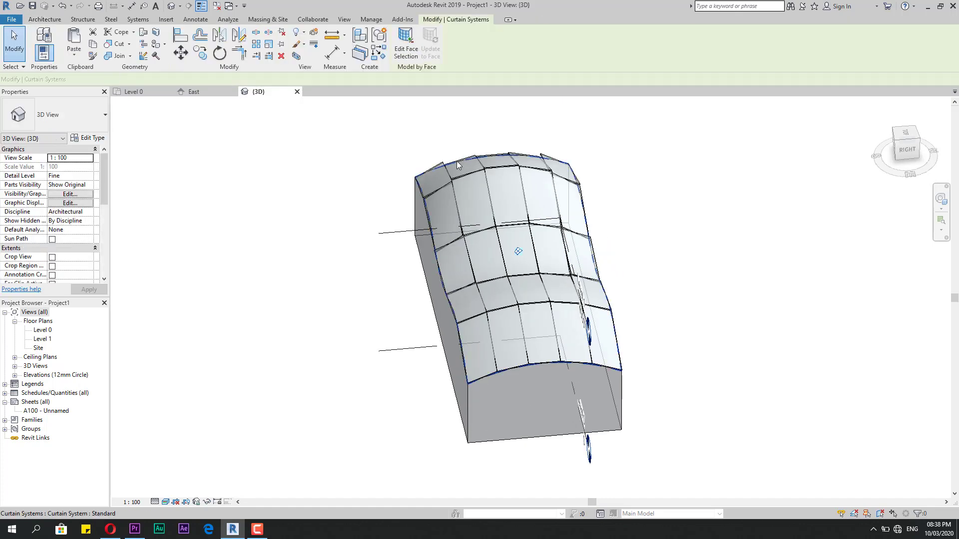
left_click(58, 185)
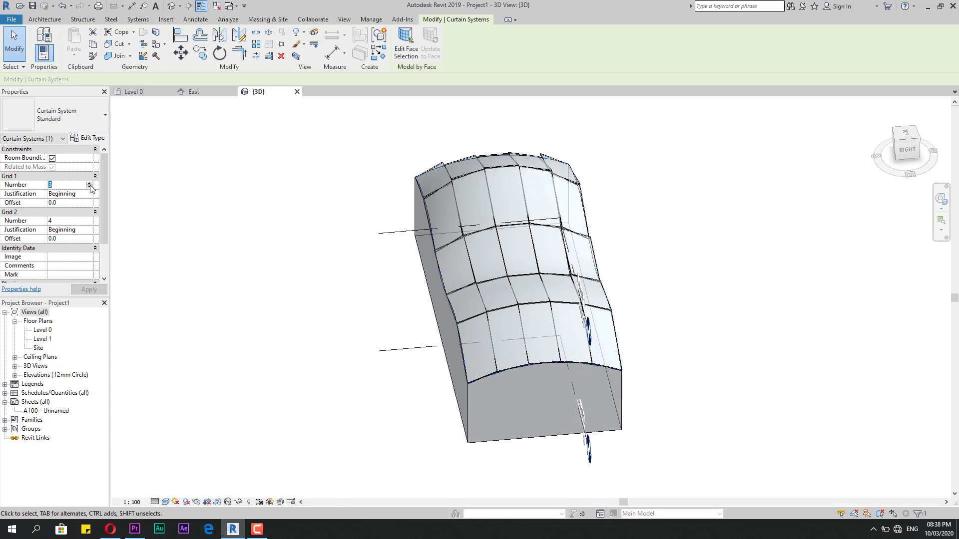
type("3")
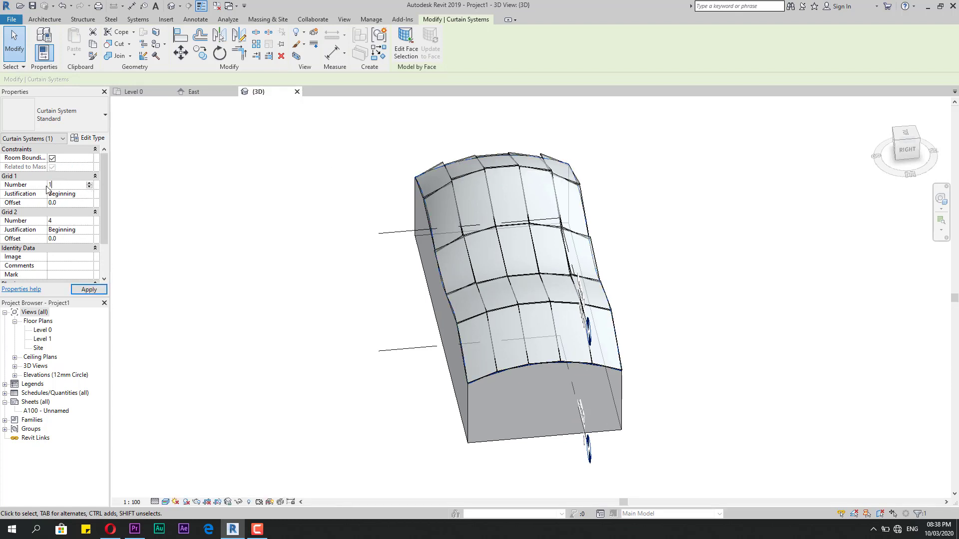
left_click(63, 221)
left_click(93, 292)
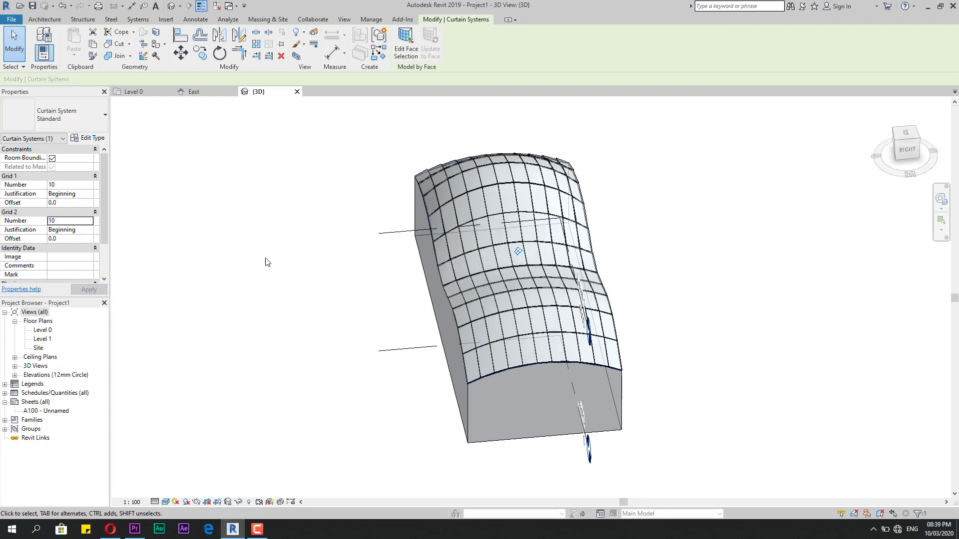
- In the curtain system's type properties, set the Grid 1 interior and both border mullions to Circular Mullion : 50mm_Radius
middle_click_drag(354, 320, 449, 256, "shift")
left_click(81, 139)
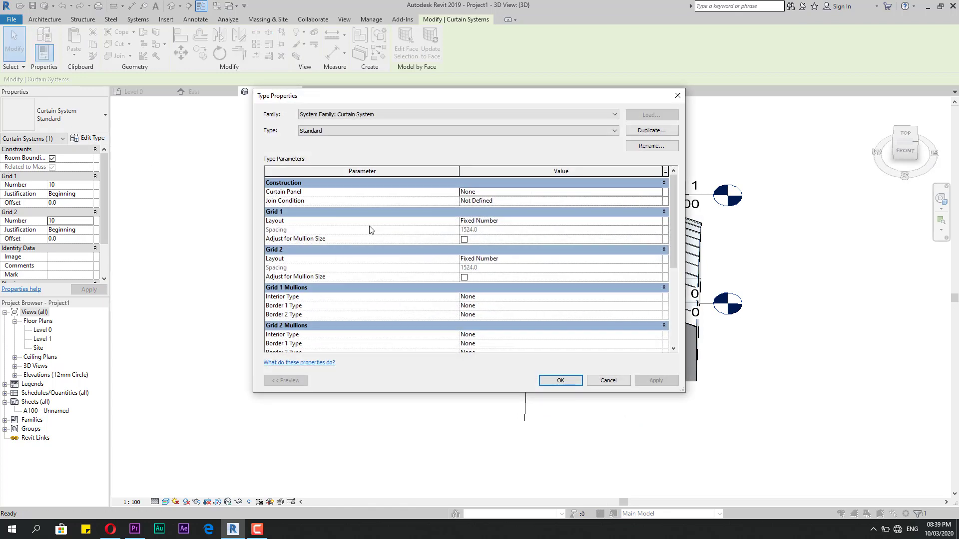
left_click(552, 297)
left_click(657, 296)
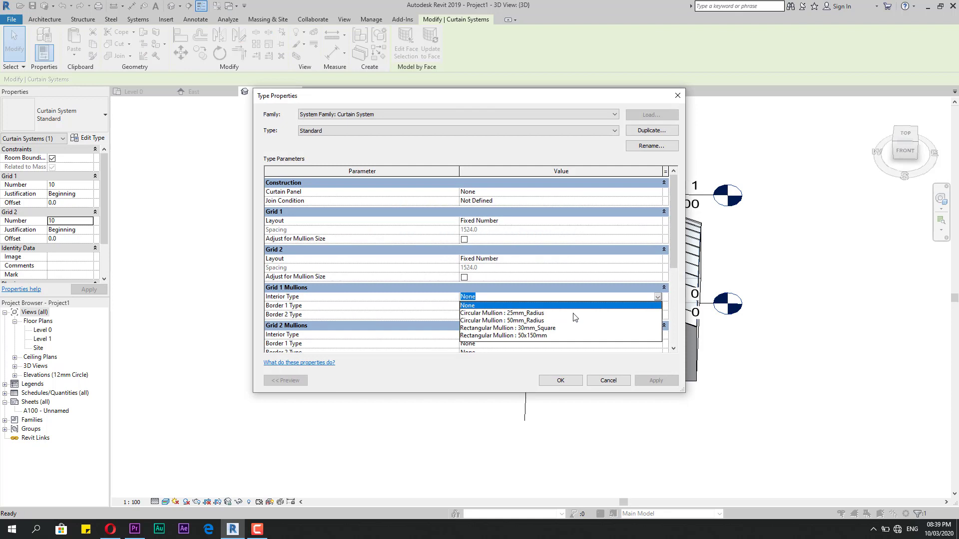
left_click(525, 321)
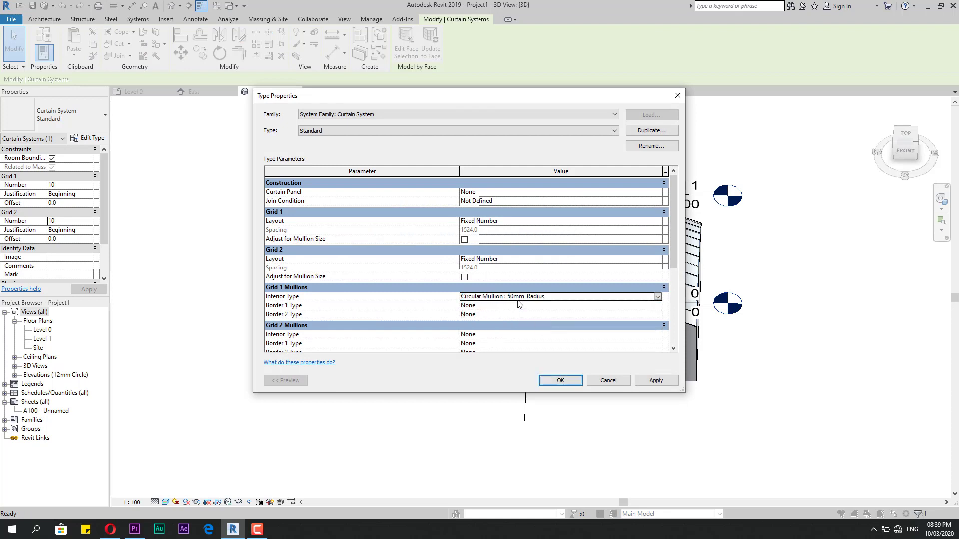
left_click(544, 305)
type("Circular Mullion : 50mm_Radius")
left_click(558, 317)
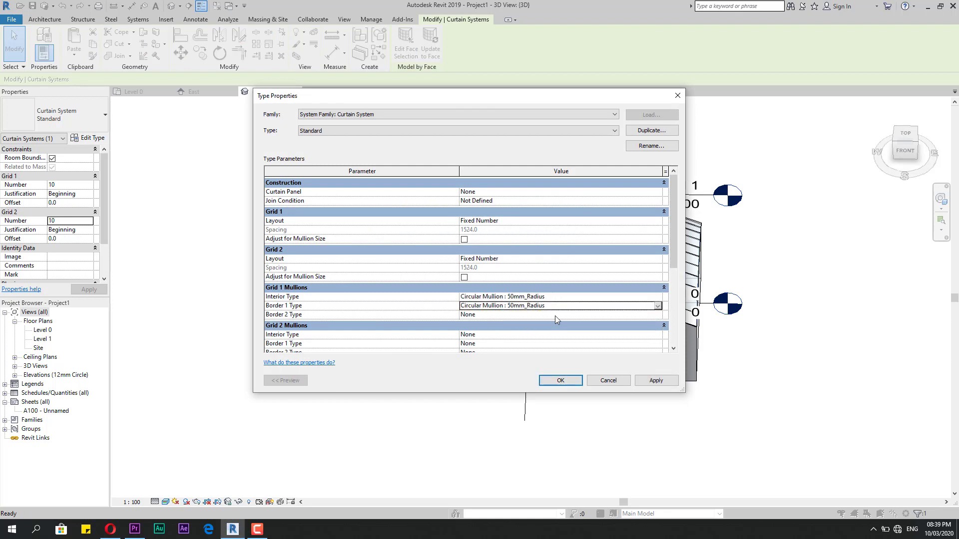
left_click(555, 316)
type("Circular Mullion : 50mm_Radius")
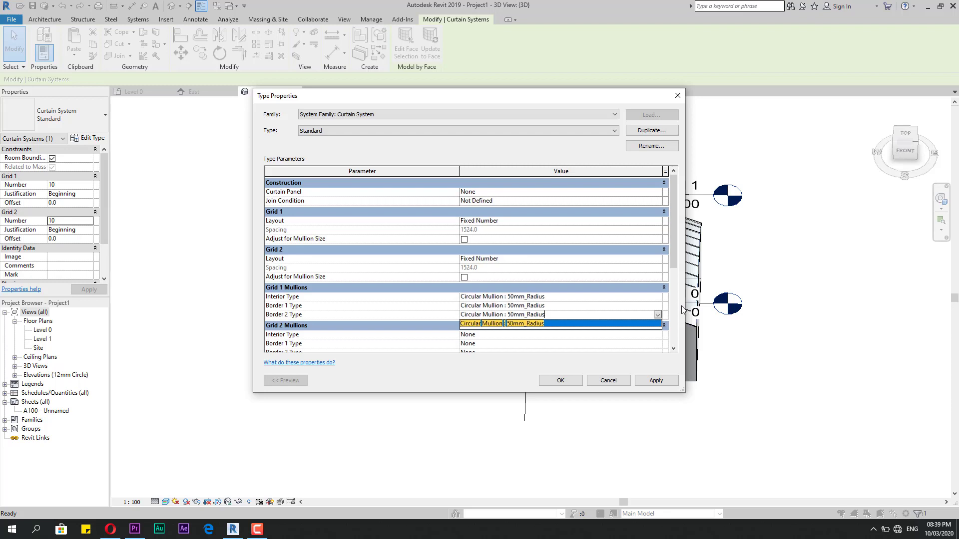
- Set the Grid 2 interior and both border mullions to Circular Mullion : 50mm_Radius, accept the type changes and deselect the curtain system
left_click(673, 351)
left_click(516, 289)
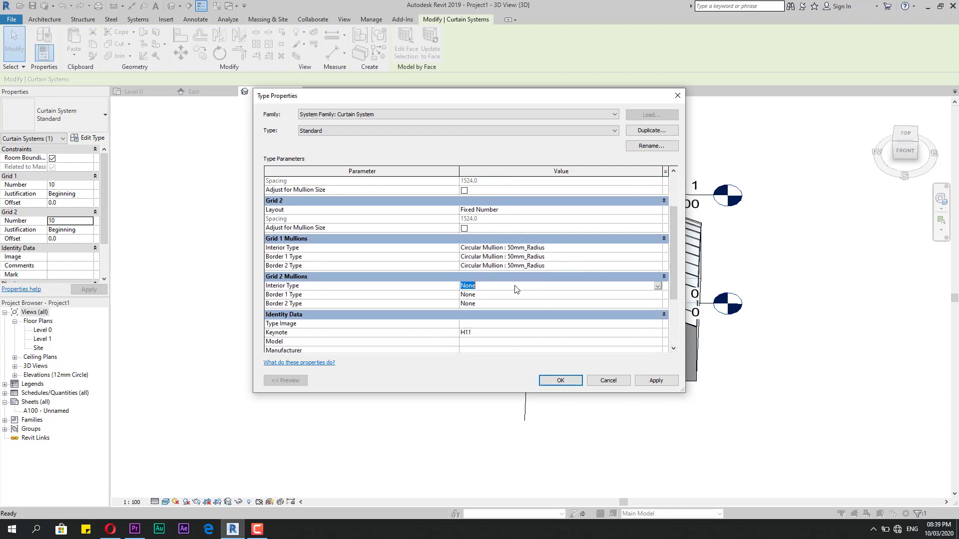
type("Circular Mullion : 50mm_Radius")
left_click(552, 299)
left_click(548, 295)
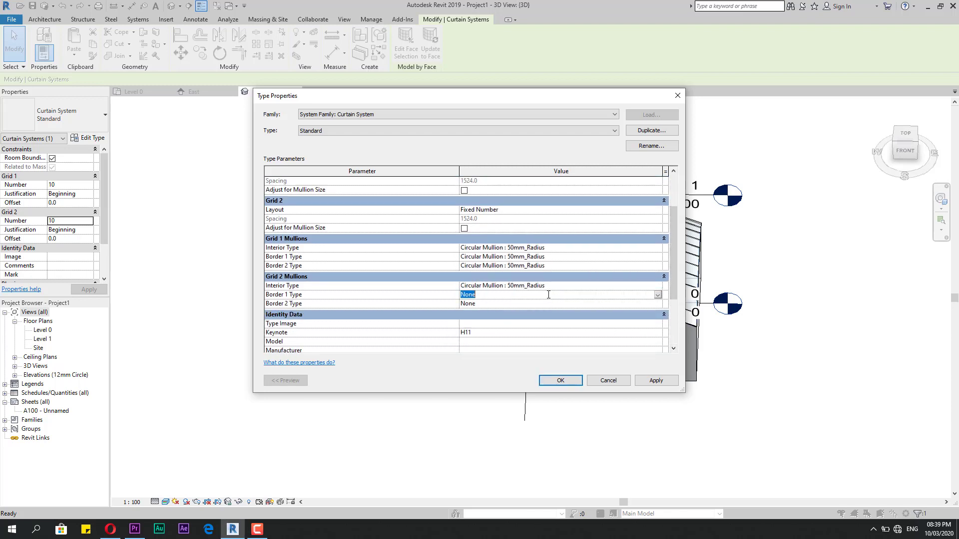
type("Circular Mullion : 50mm_Radius")
left_click(540, 314)
left_click(544, 304)
type("Circular Mullion : 50mm_Radius")
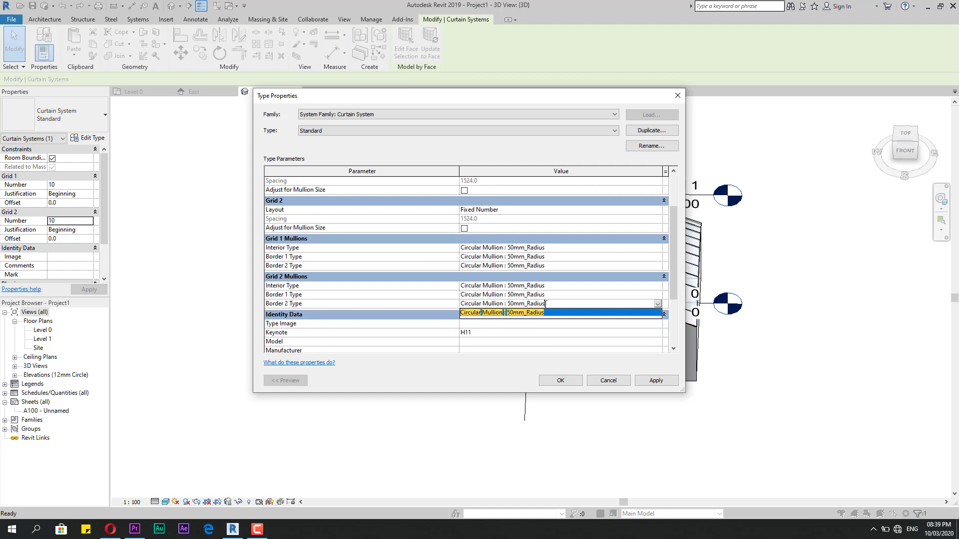
left_click(551, 292)
left_click(570, 385)
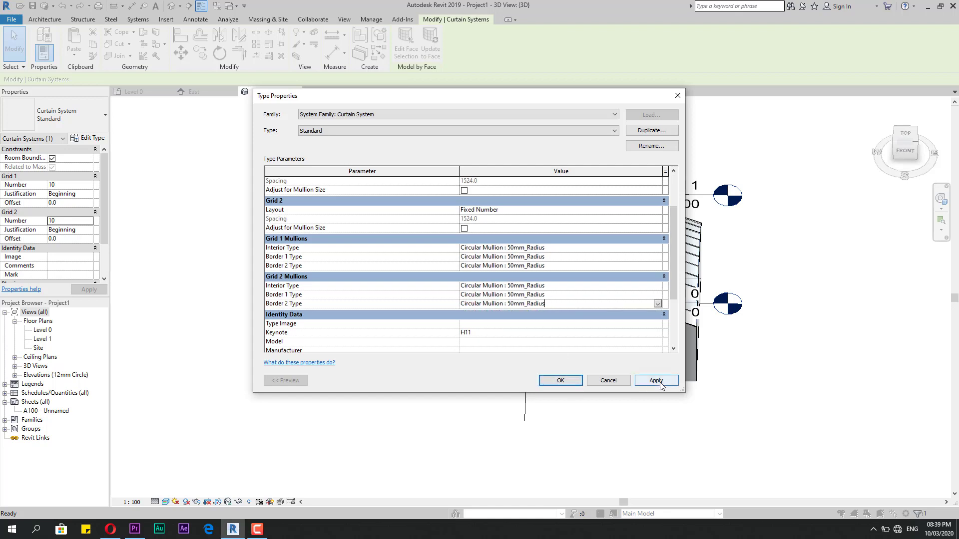
left_click(560, 380)
left_click(452, 157)
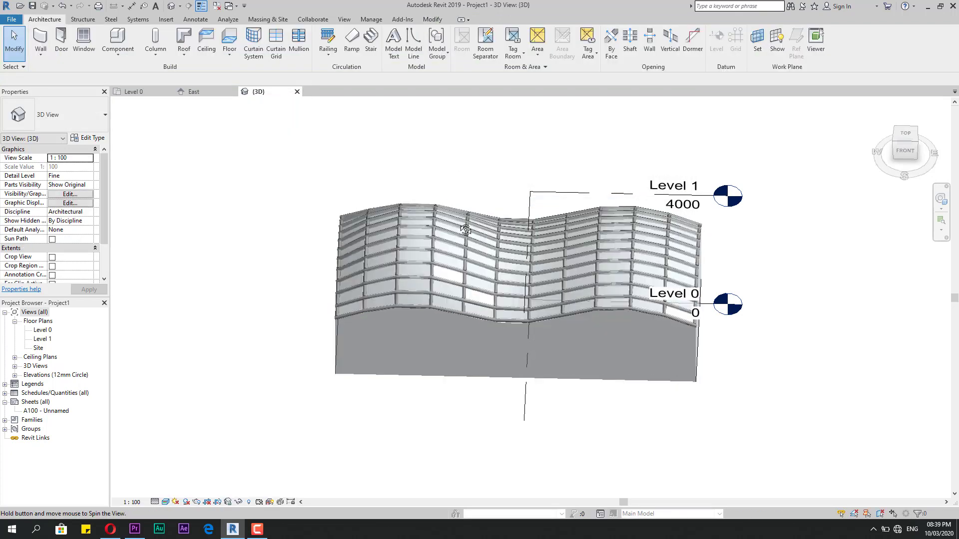
- Inspect the mullioned roof from the back, and undo the mullions, grid numbers and curtain system to leave the bare mass
middle_click_drag(465, 230, 856, 225, "shift")
scroll(699, 315, "up", 4)
scroll(714, 328, "down", 3)
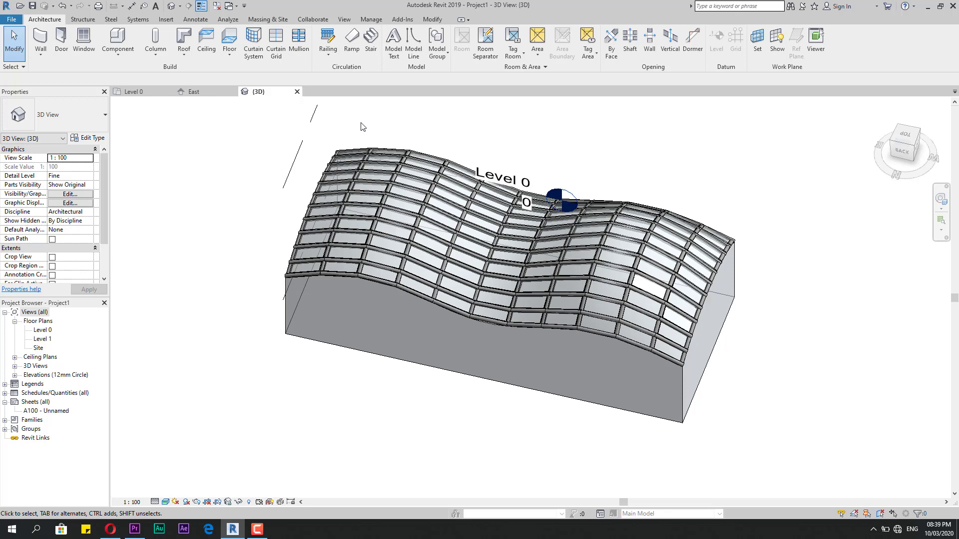
scroll(384, 144, "up", 1)
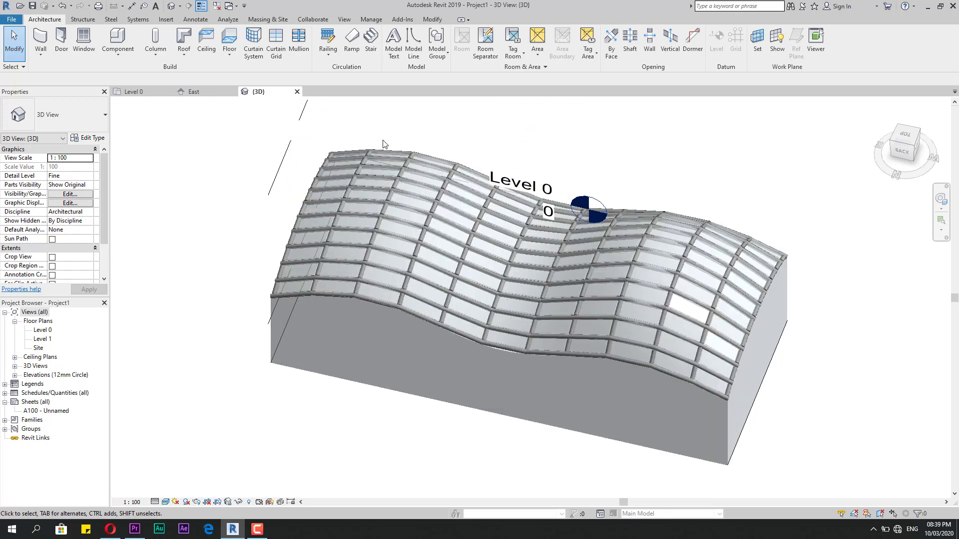
key("ctrl+z")
key("ctrl+z")
key("ctrl+z")
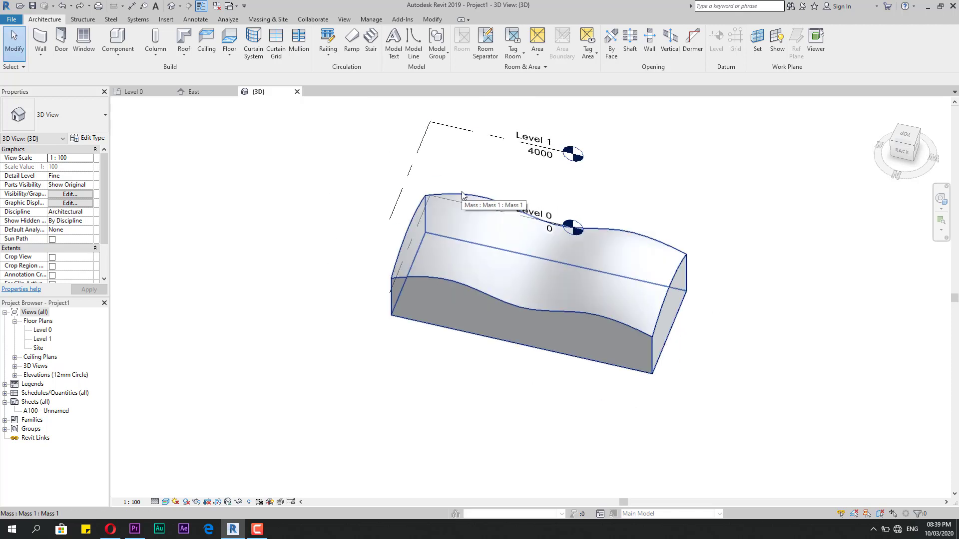
left_click(256, 528)
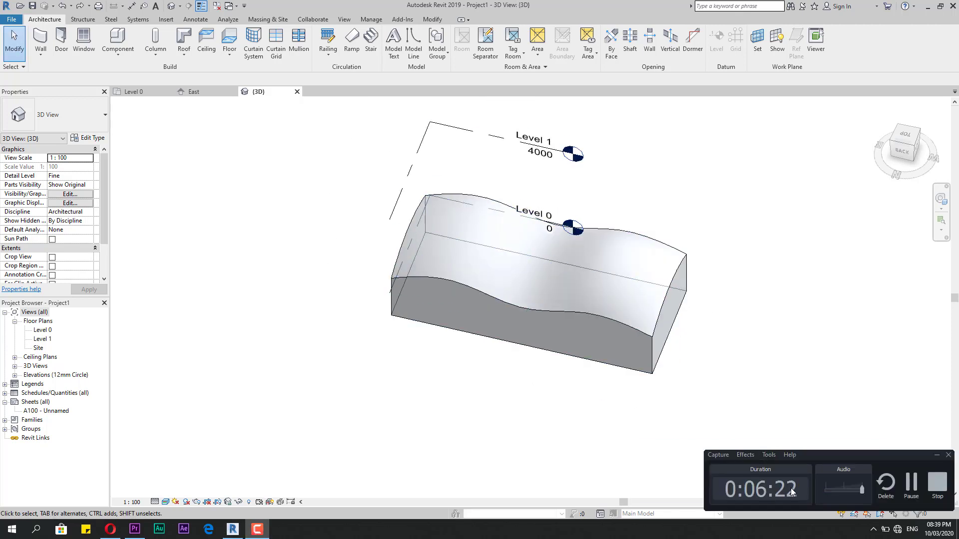
left_click(908, 487)
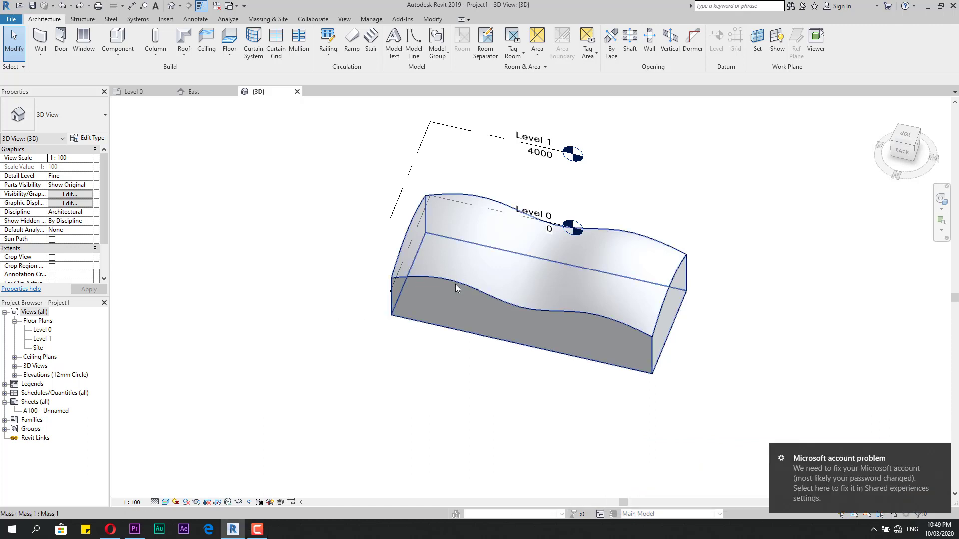
- Edit the mass in place and divide its wavy roof face with Divide Surface
left_click(408, 242)
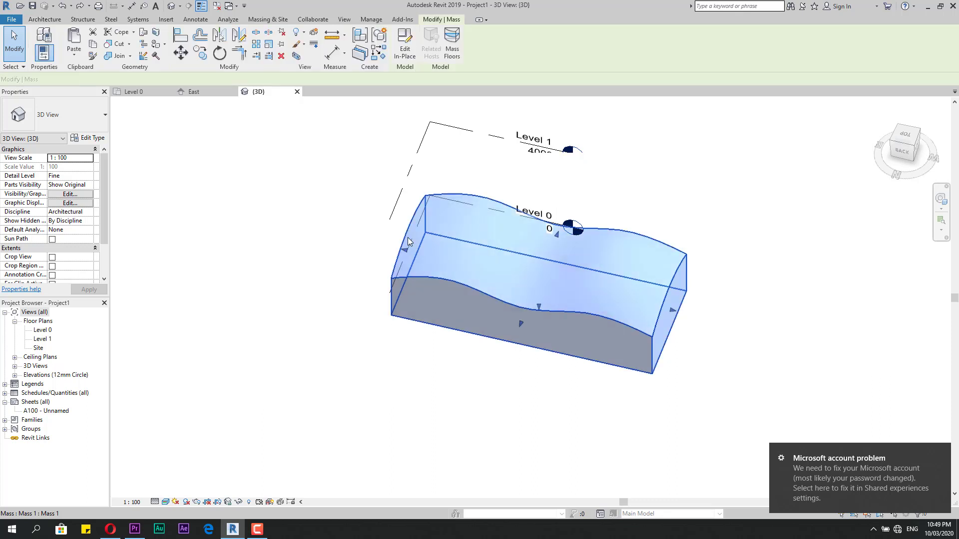
left_click(405, 52)
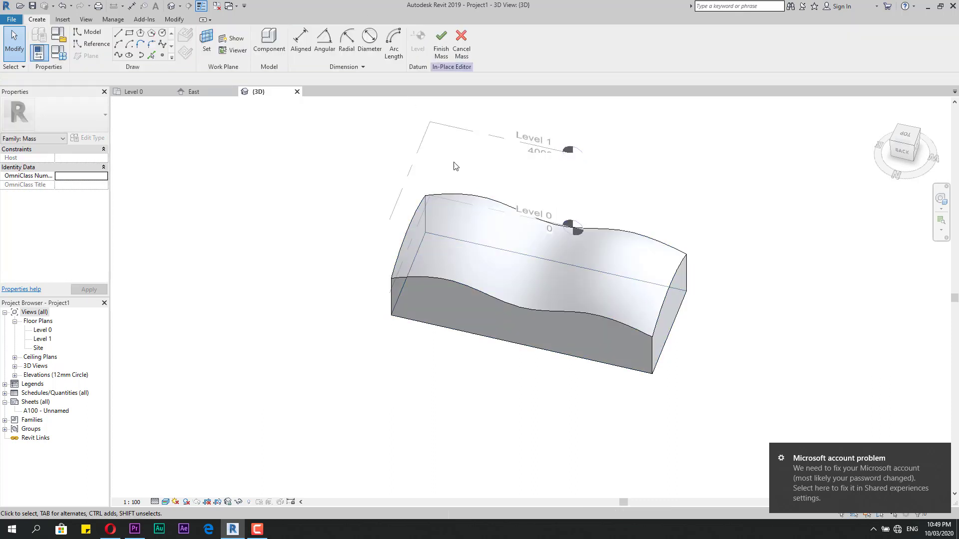
left_click(472, 198)
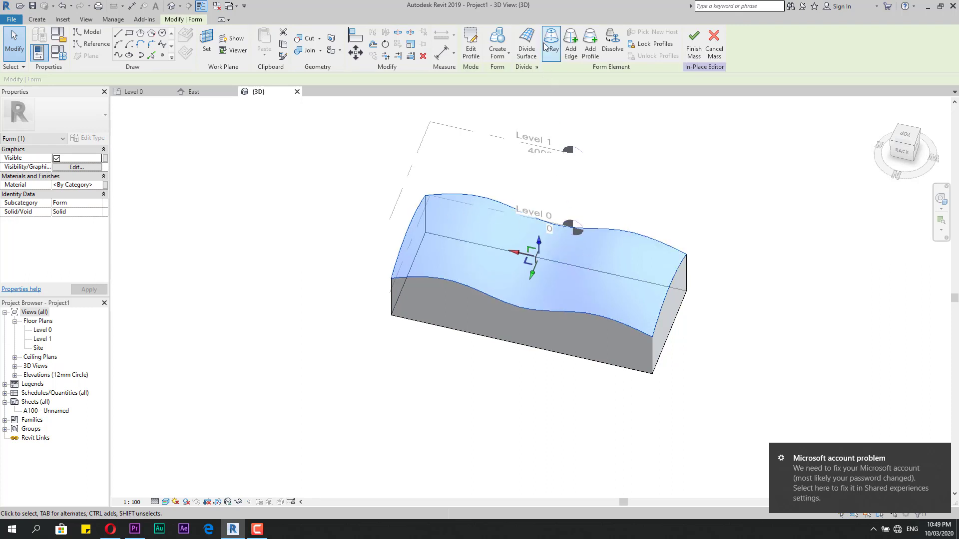
left_click(534, 56)
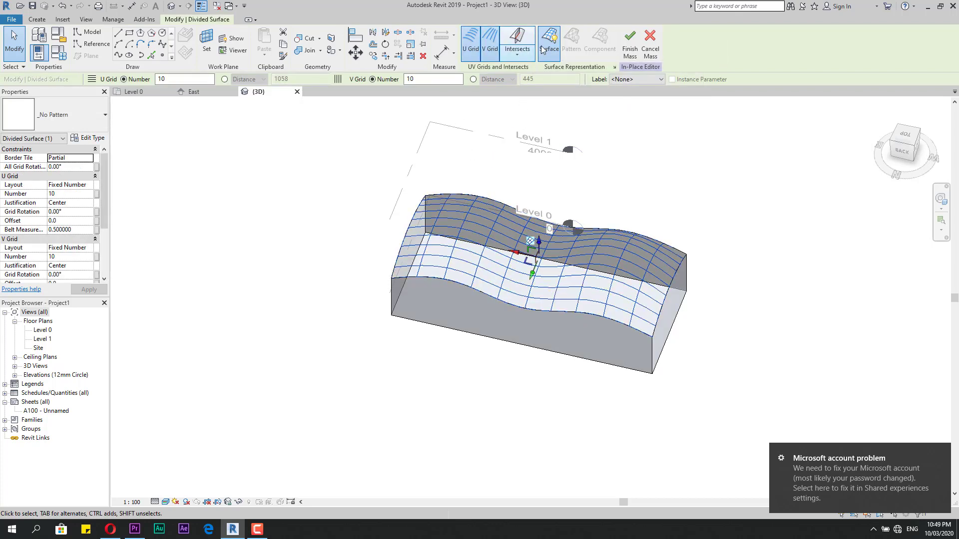
- Switch the divided surface's U grid, V grid and surface display off and back on, and view the Intersects options
left_click(471, 43)
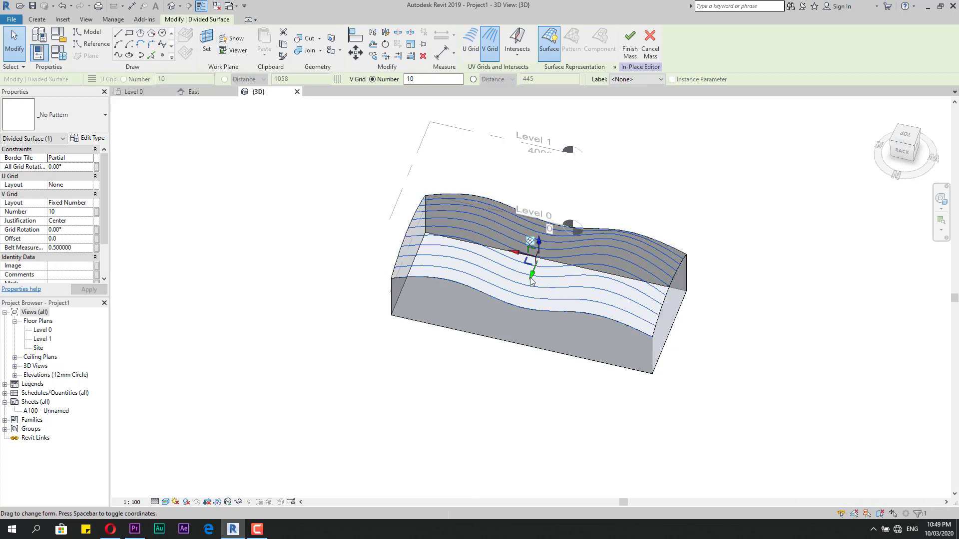
left_click(471, 45)
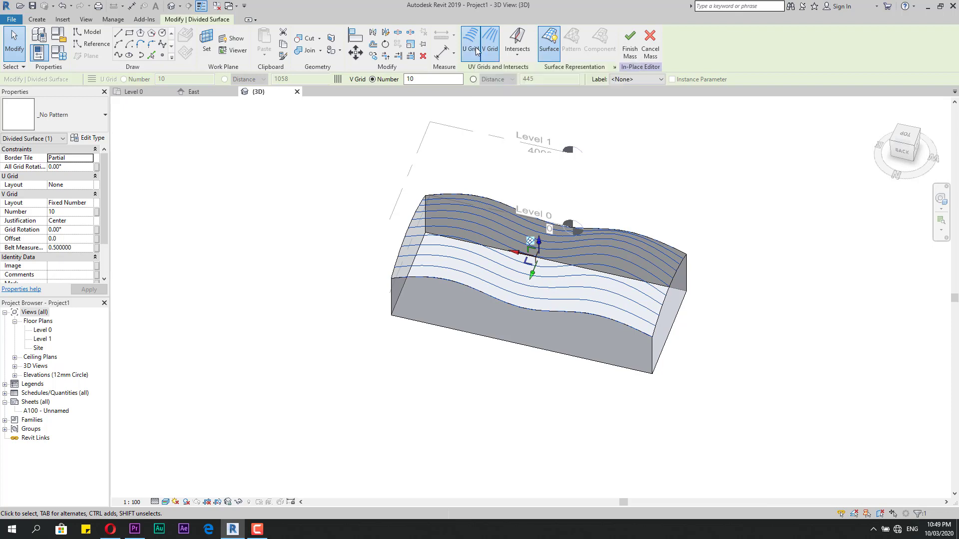
left_click(489, 49)
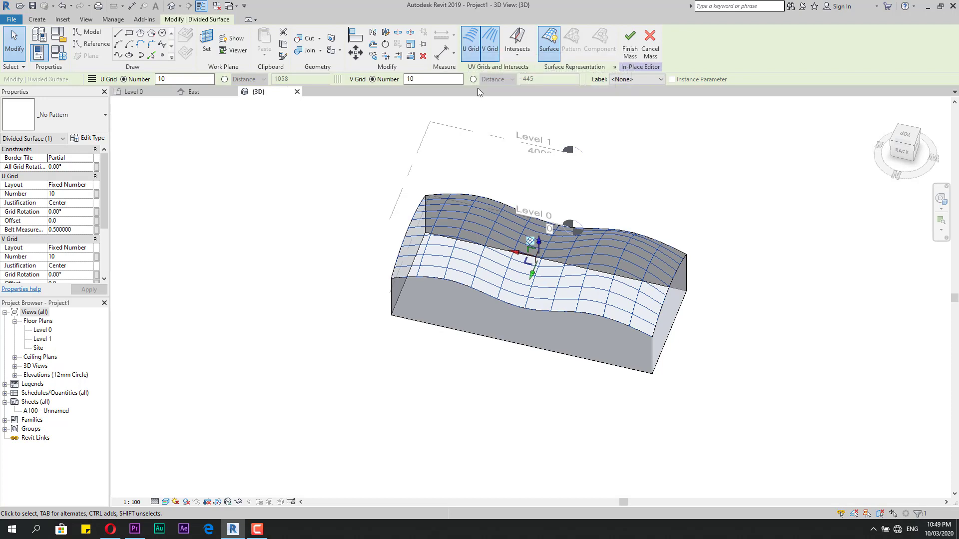
left_click(517, 55)
left_click(517, 55)
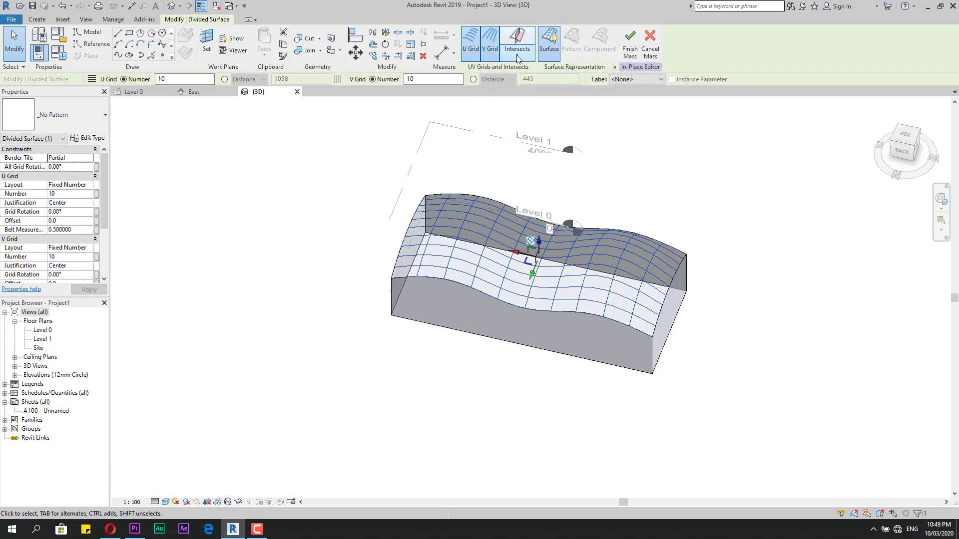
left_click(550, 40)
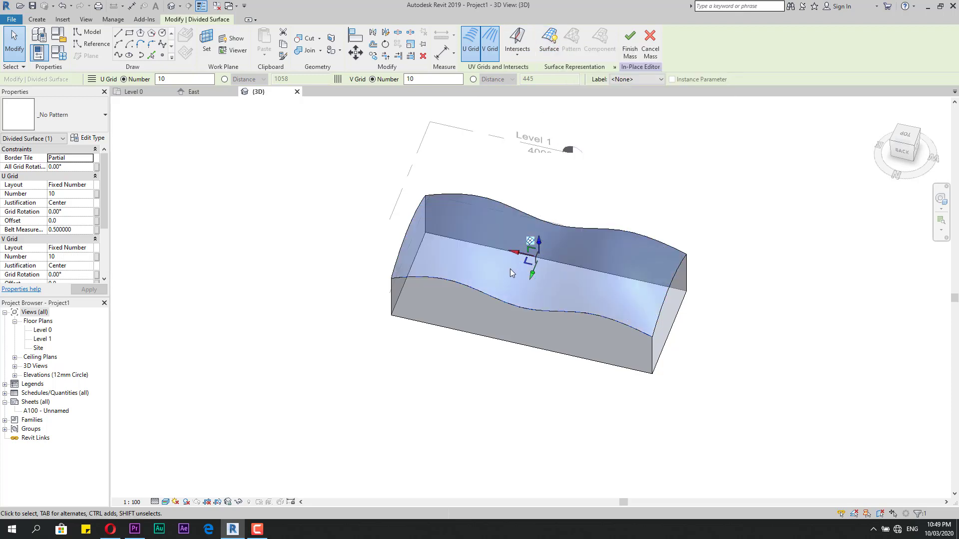
left_click(547, 46)
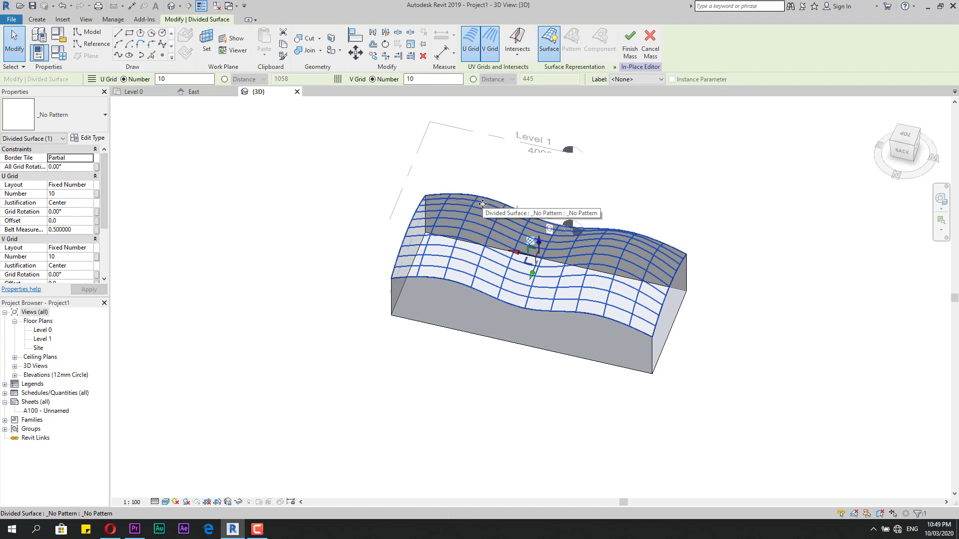
- Set the divided surface's U Grid number to 20 and V Grid number to 15, and deselect it
double_click(167, 80)
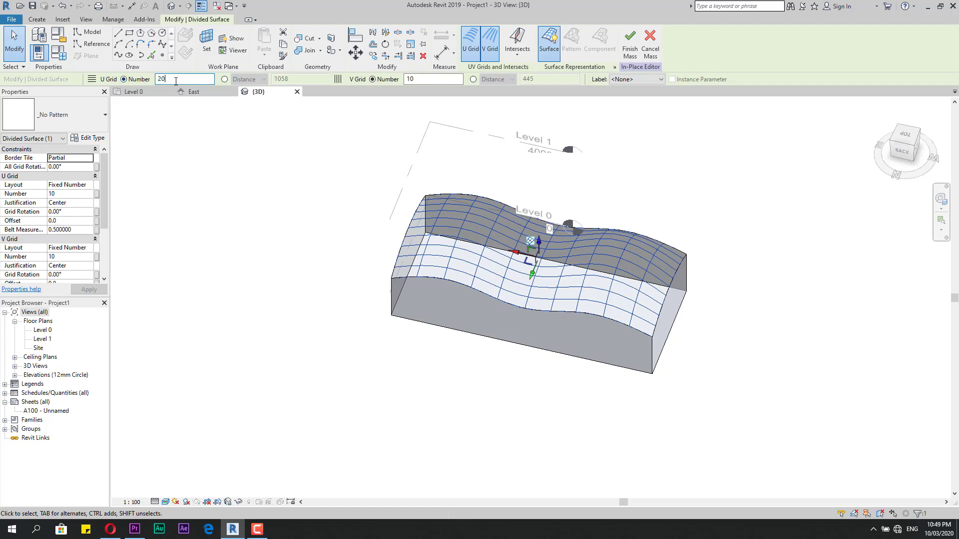
key("Return")
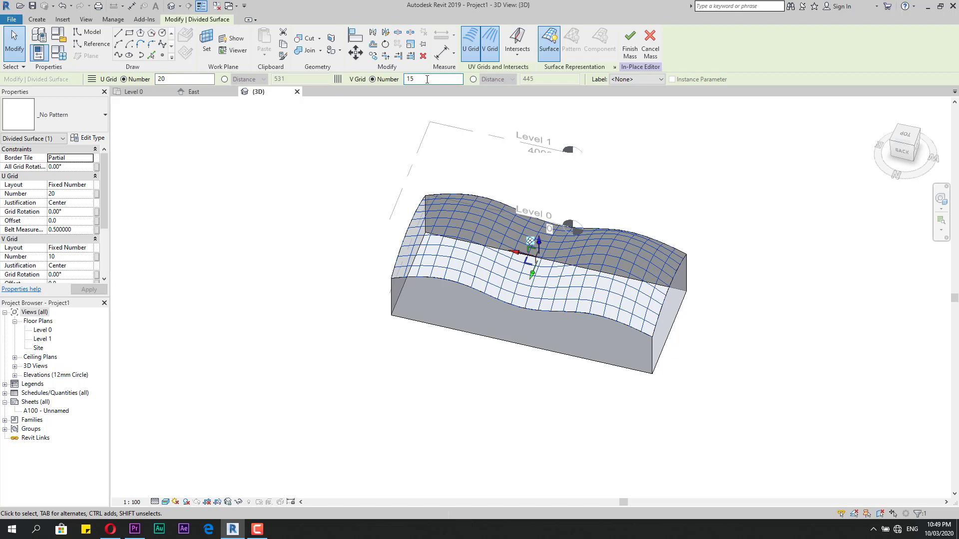
key("Return")
left_click(531, 109)
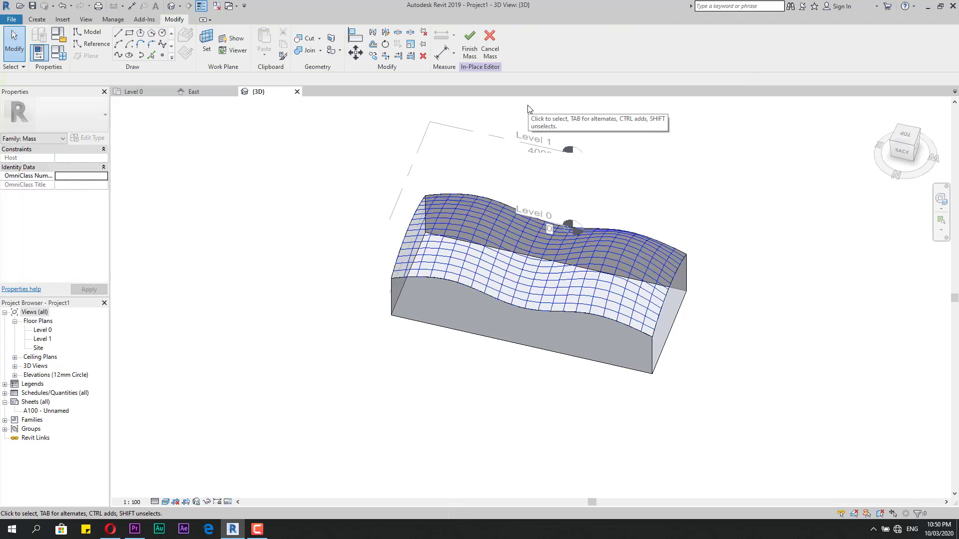
- Reselect the divided roof surface and check the available Label options without changing them
left_click(473, 197)
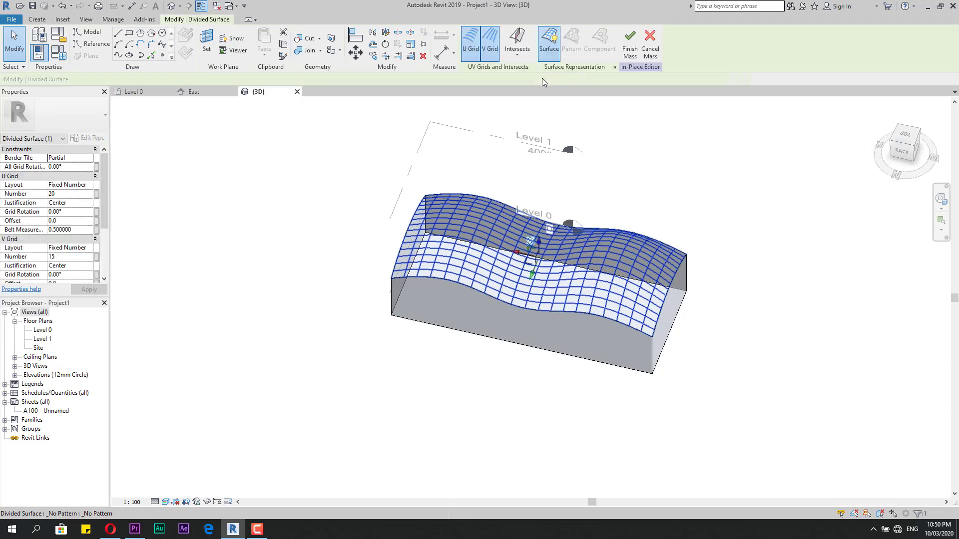
left_click(637, 79)
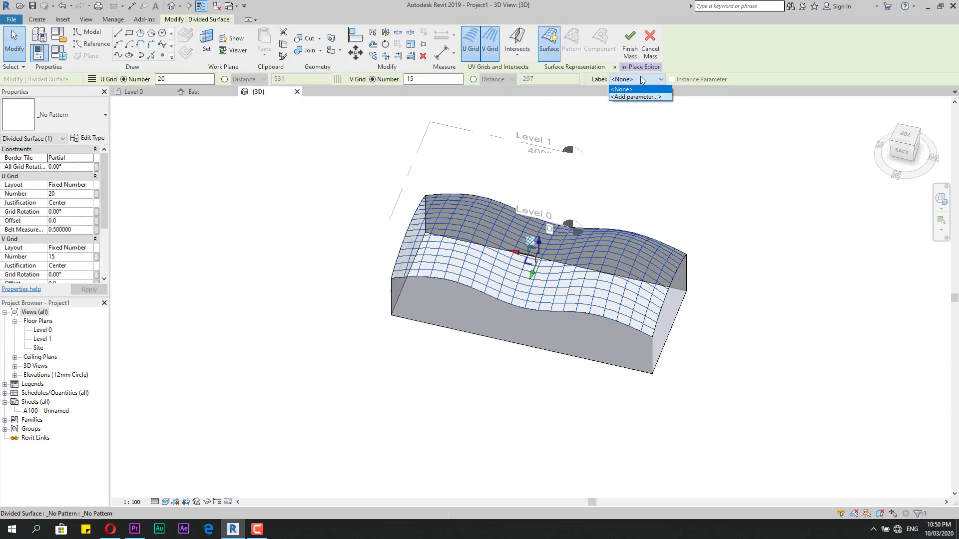
left_click(640, 78)
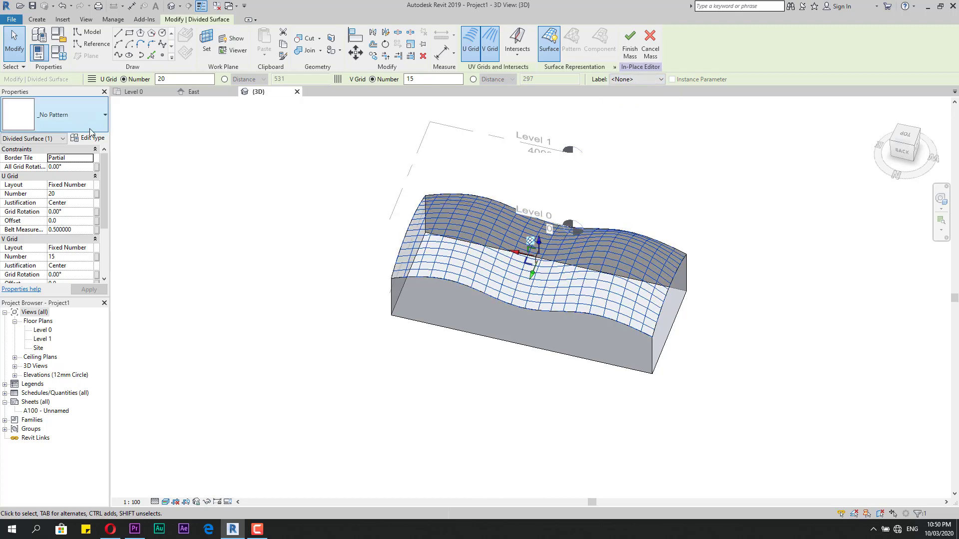
- Apply the Octagon pattern to the divided roof surface and check its type properties
scroll(436, 247, "up", 5)
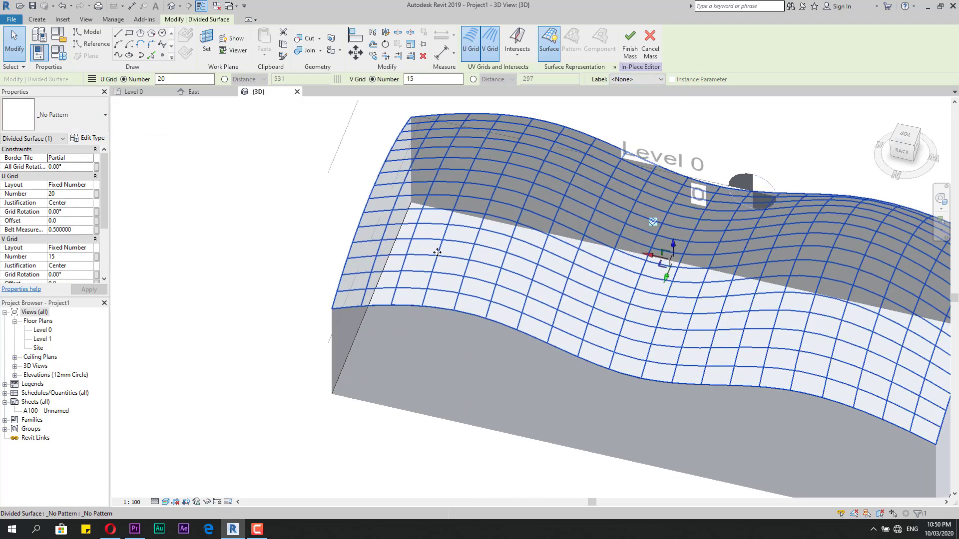
scroll(436, 248, "up", 3)
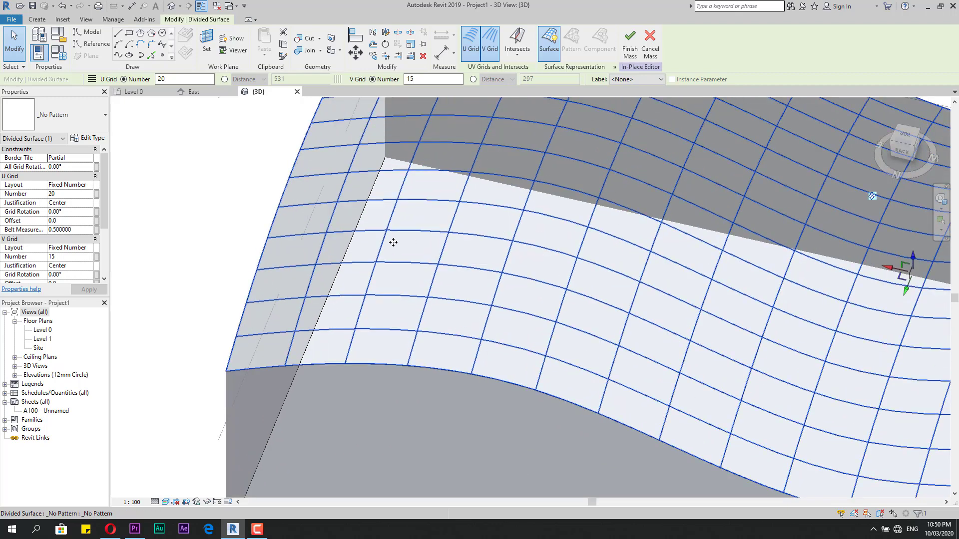
left_click(85, 128)
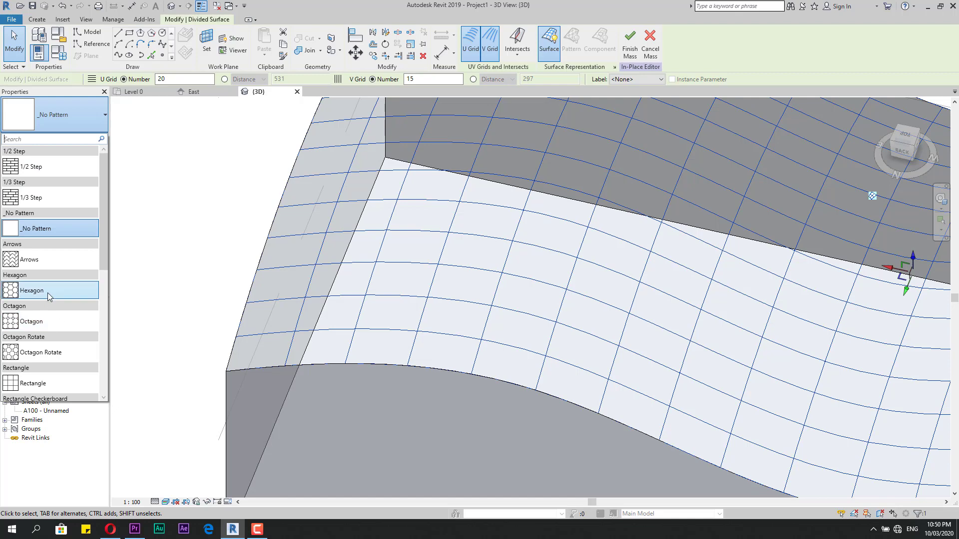
left_click(46, 328)
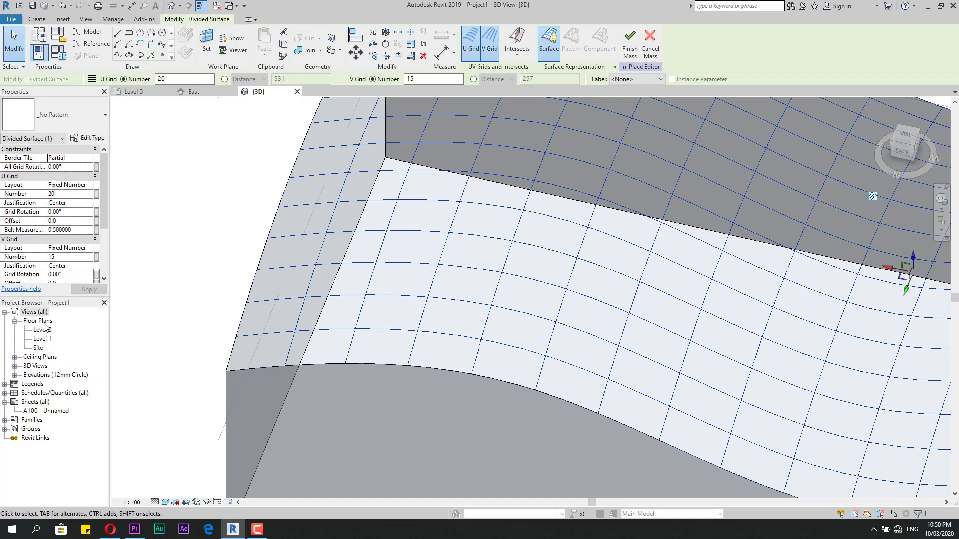
scroll(322, 282, "down", 4)
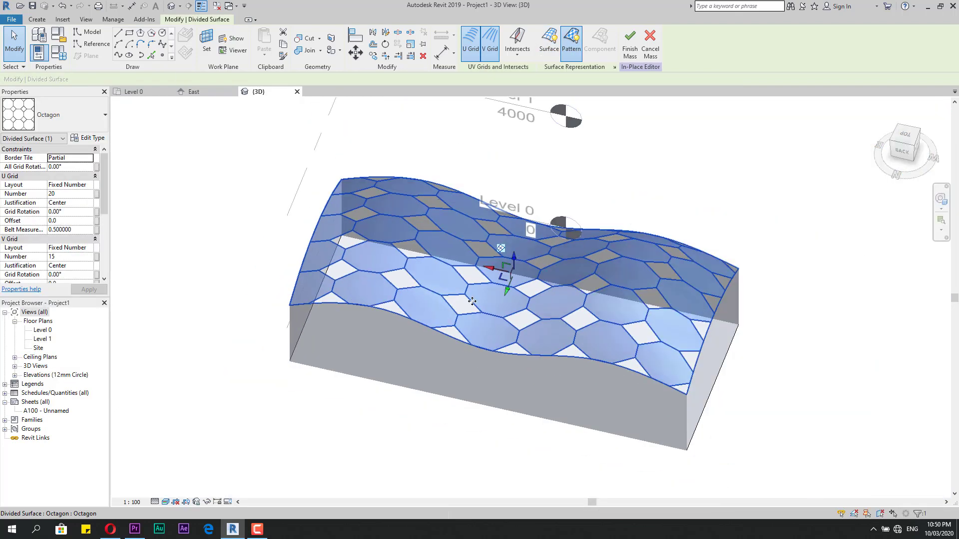
scroll(496, 295, "up", 1)
left_click(93, 139)
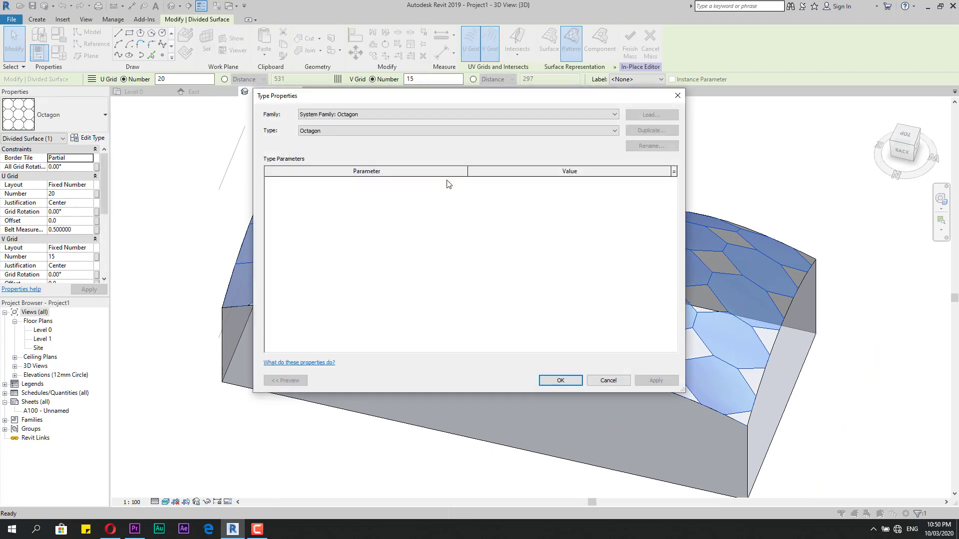
left_click(678, 96)
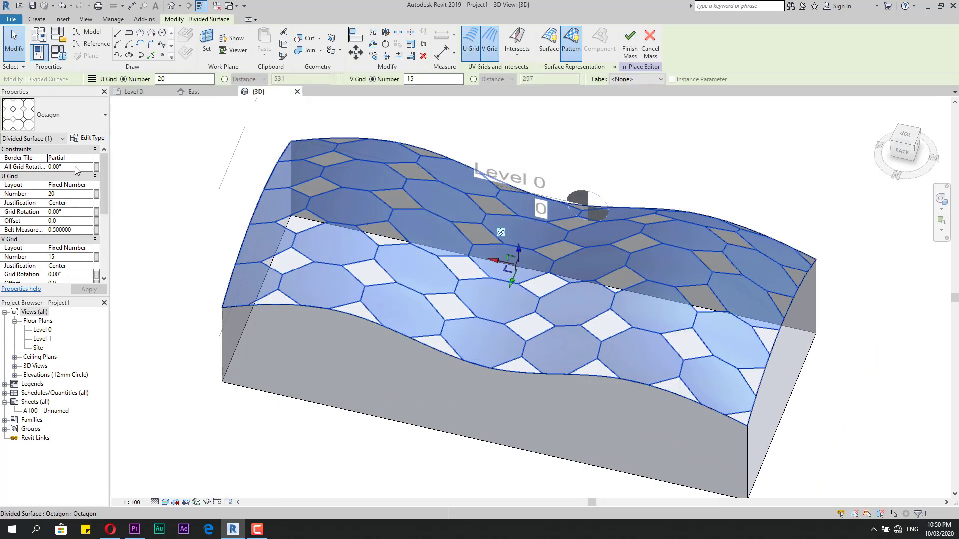
- Try the Empty and Overhanging border tile options on the octagon-patterned roof surface, returning to Partial
left_click(77, 159)
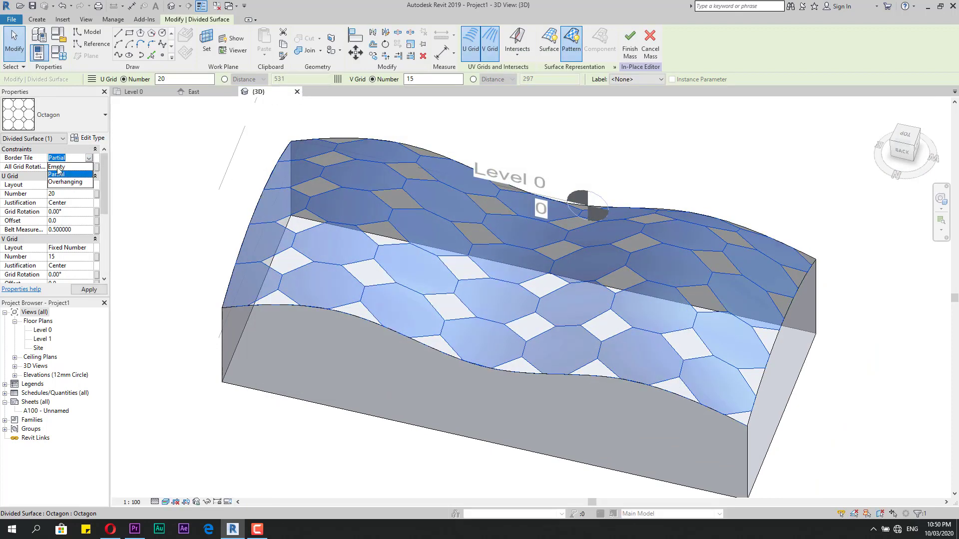
left_click(59, 167)
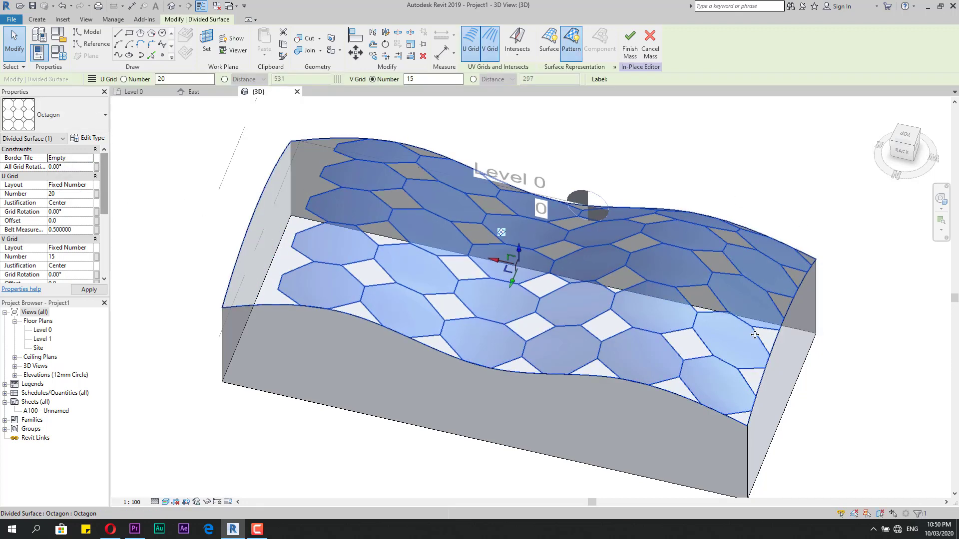
left_click(90, 158)
left_click(59, 175)
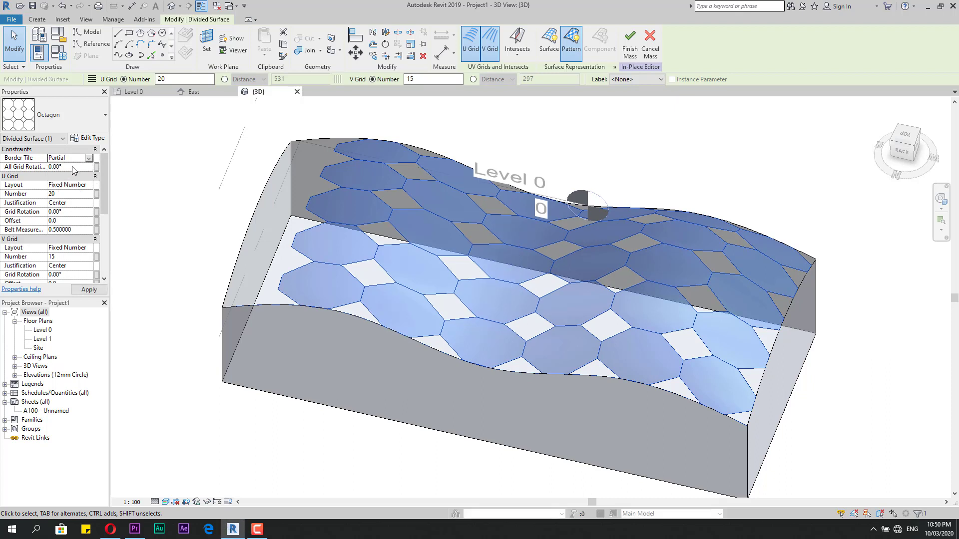
left_click(90, 159)
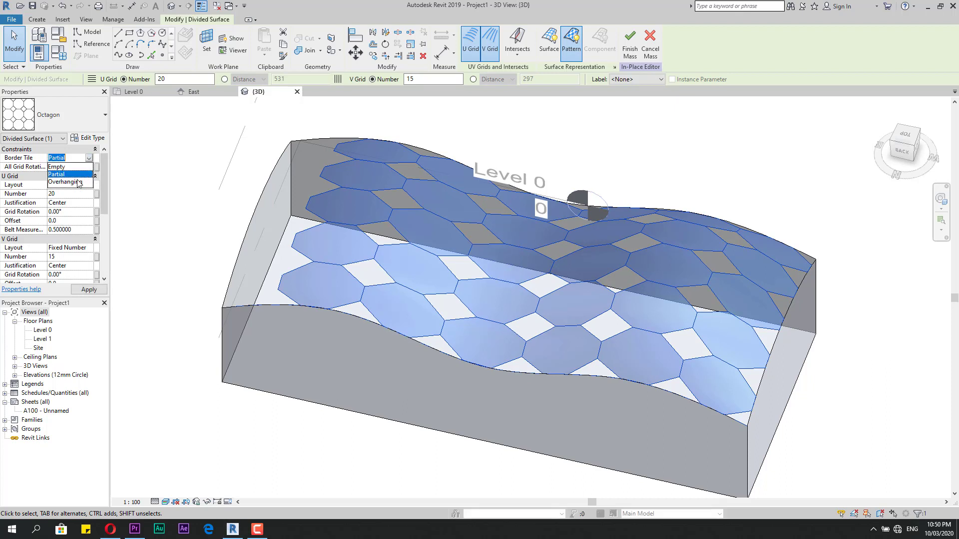
left_click(76, 184)
left_click(88, 290)
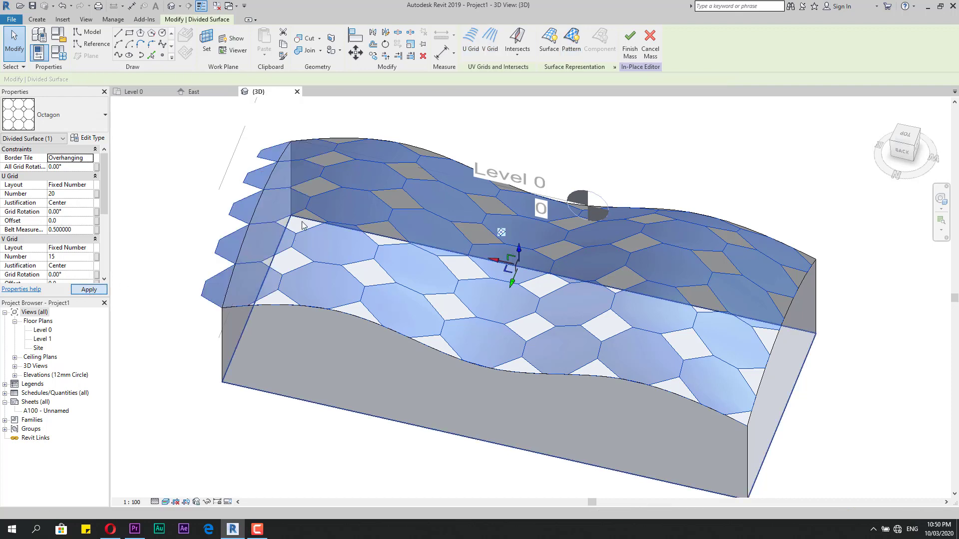
left_click(90, 158)
left_click(60, 175)
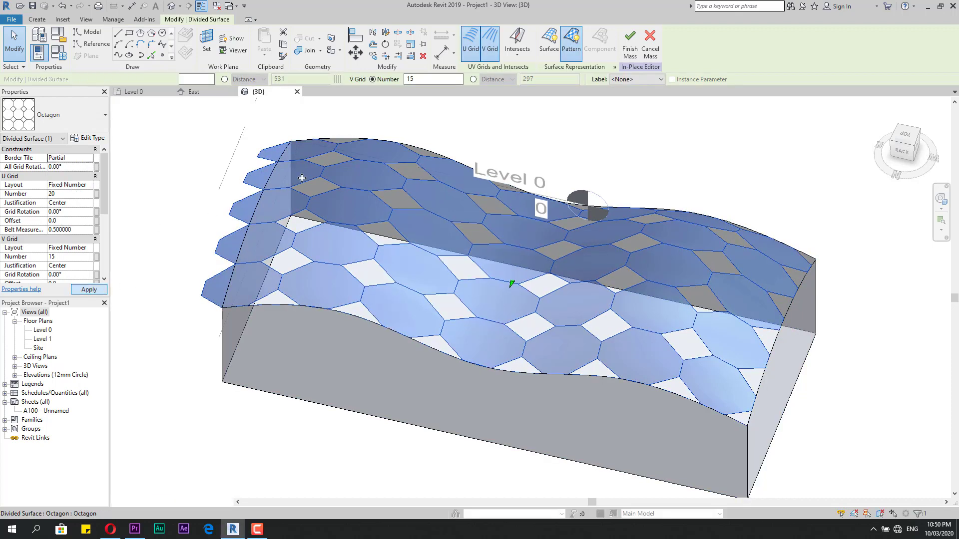
- Set the divided surface's All Grid Rotation to 30° and look through its remaining grid and pattern properties
left_click(60, 171)
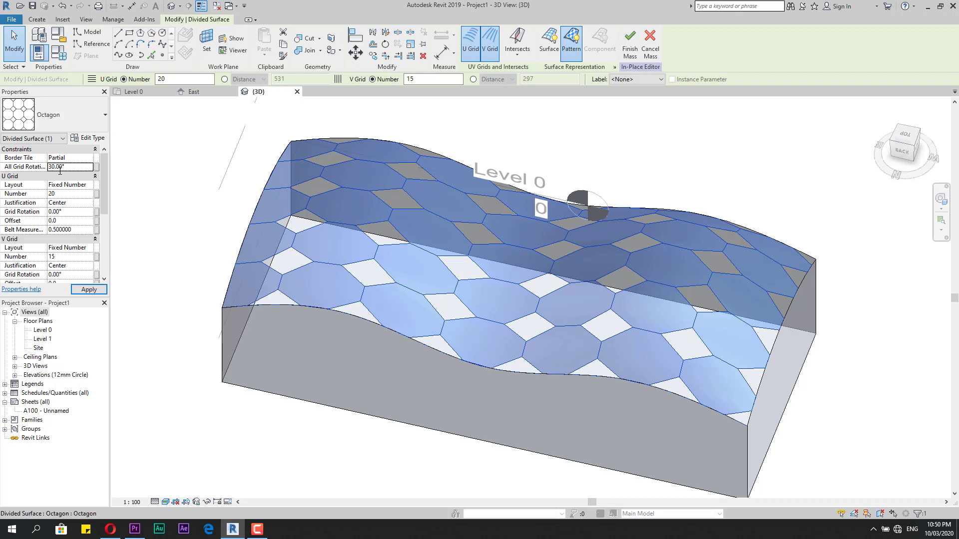
left_click(88, 291)
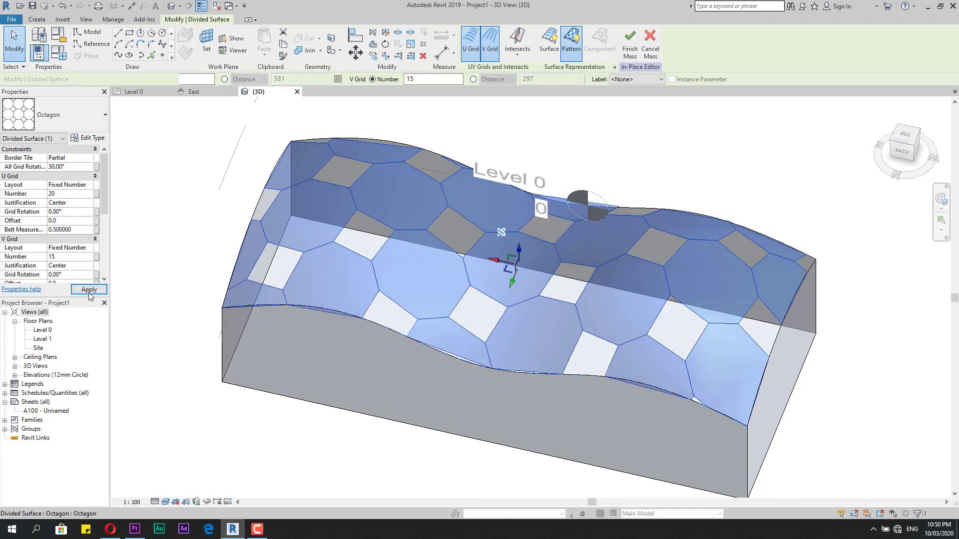
left_click(88, 186)
left_click(26, 186)
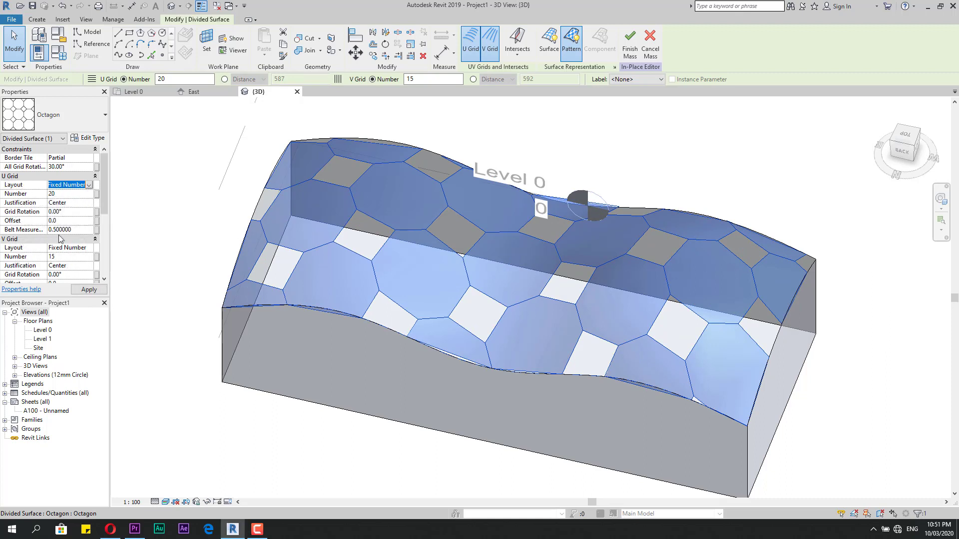
scroll(101, 214, "down", 3)
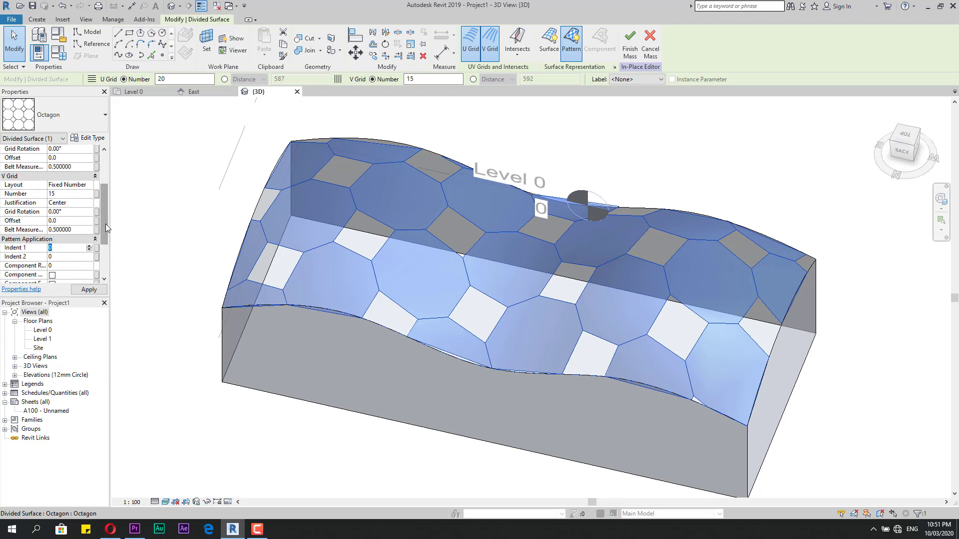
scroll(106, 228, "down", 3)
left_click(89, 290)
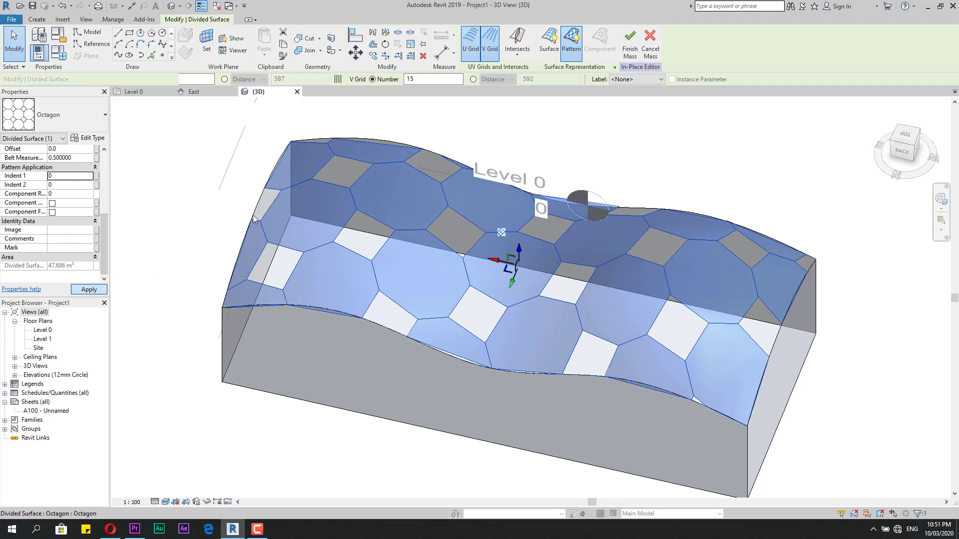
left_click(190, 256)
scroll(167, 348, "down", 2)
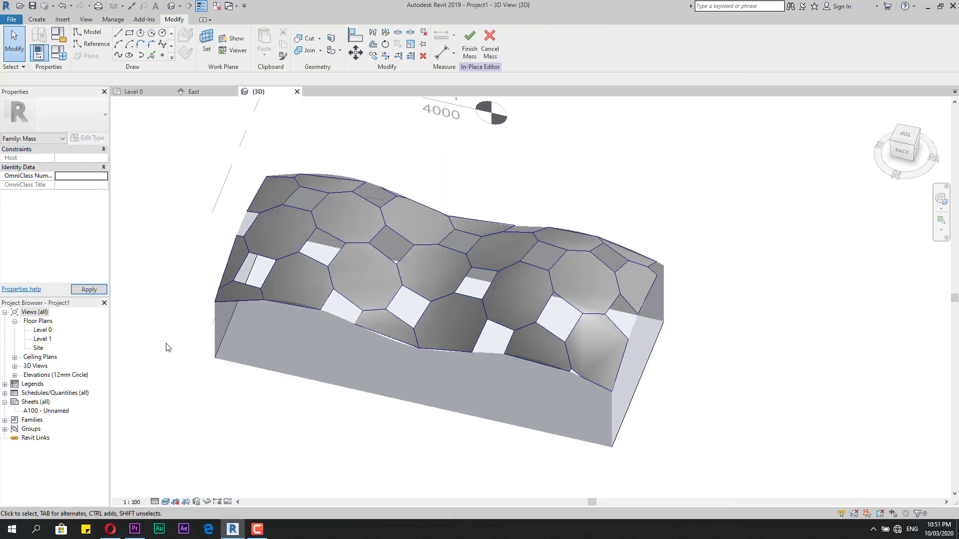
scroll(367, 222, "up", 2)
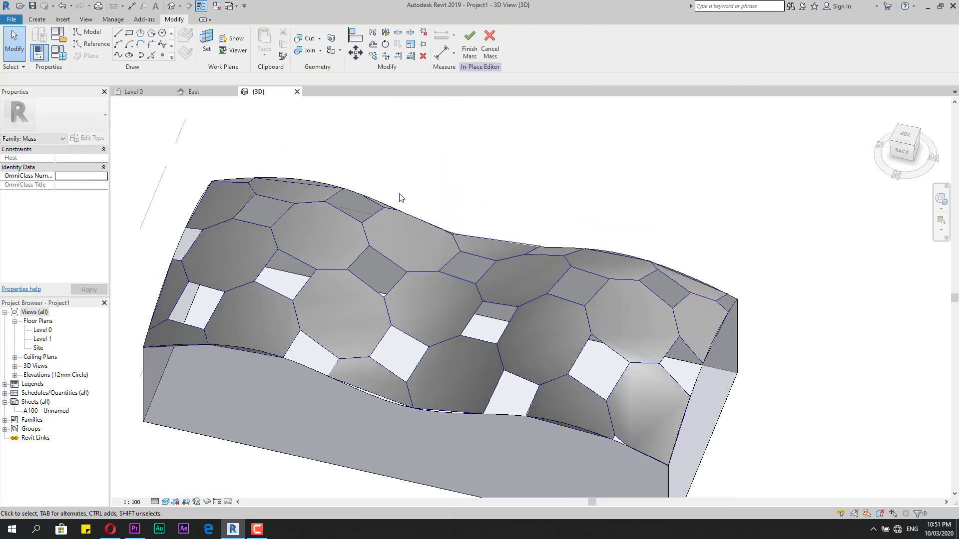
- Set the divided roof surface back to _No Pattern and finish the in-place mass
left_click(368, 220)
left_click(74, 115)
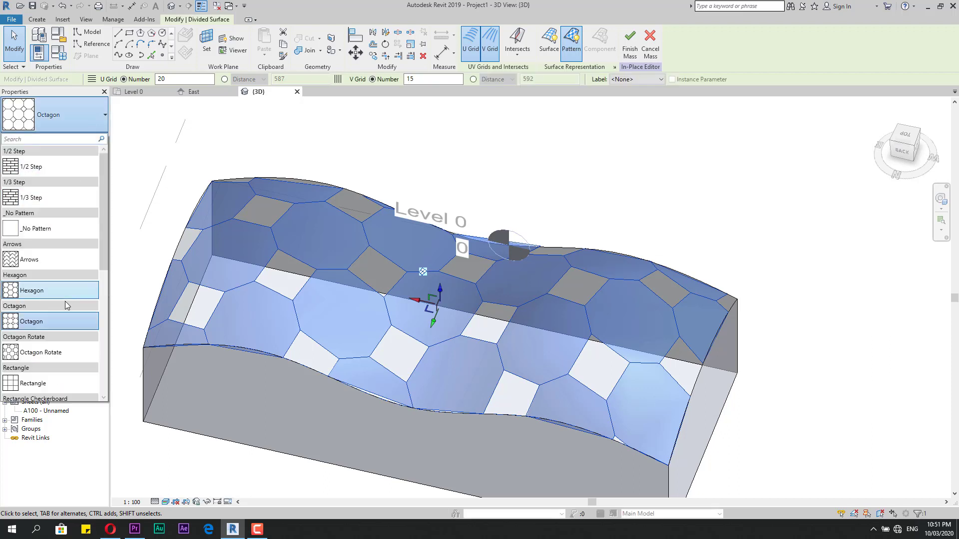
scroll(67, 305, "down", 3)
scroll(68, 305, "up", 3)
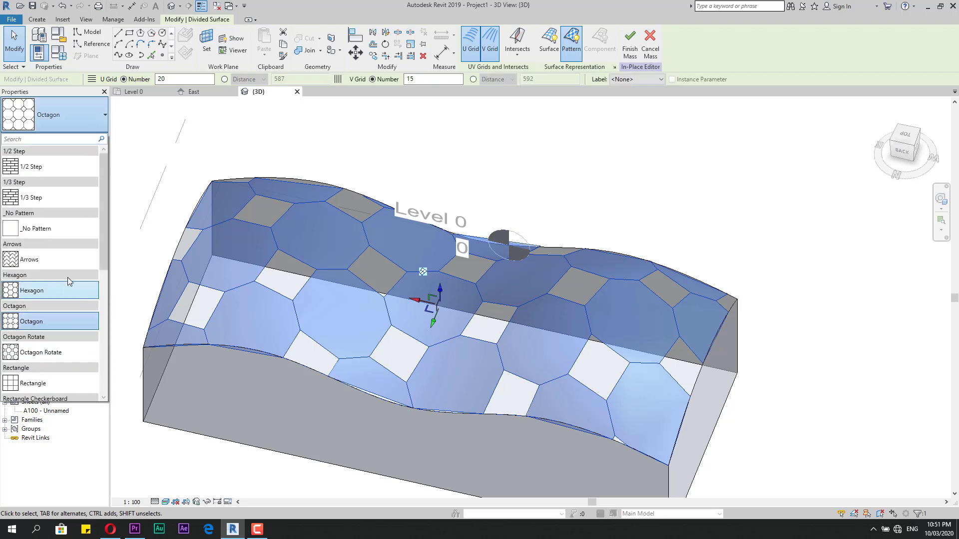
left_click(47, 230)
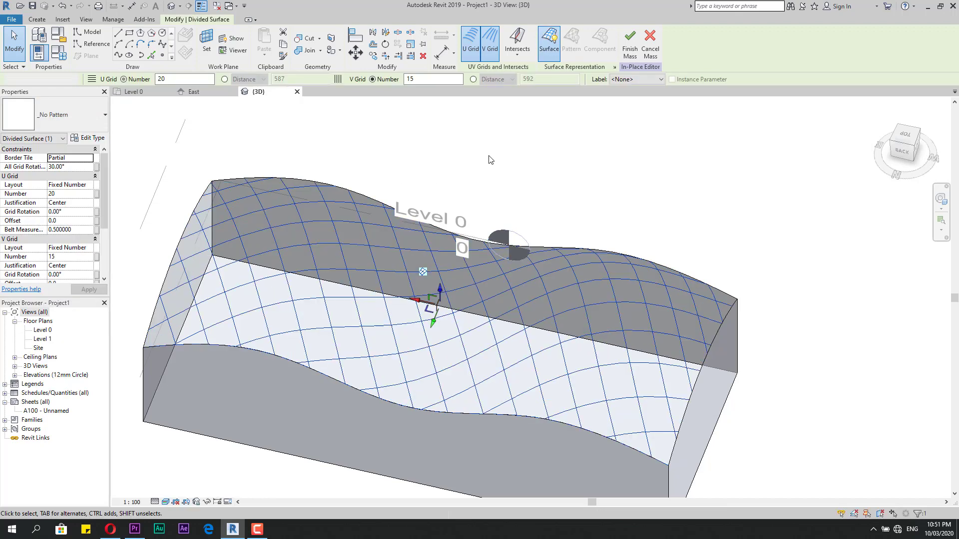
left_click(490, 160)
scroll(500, 163, "down", 2)
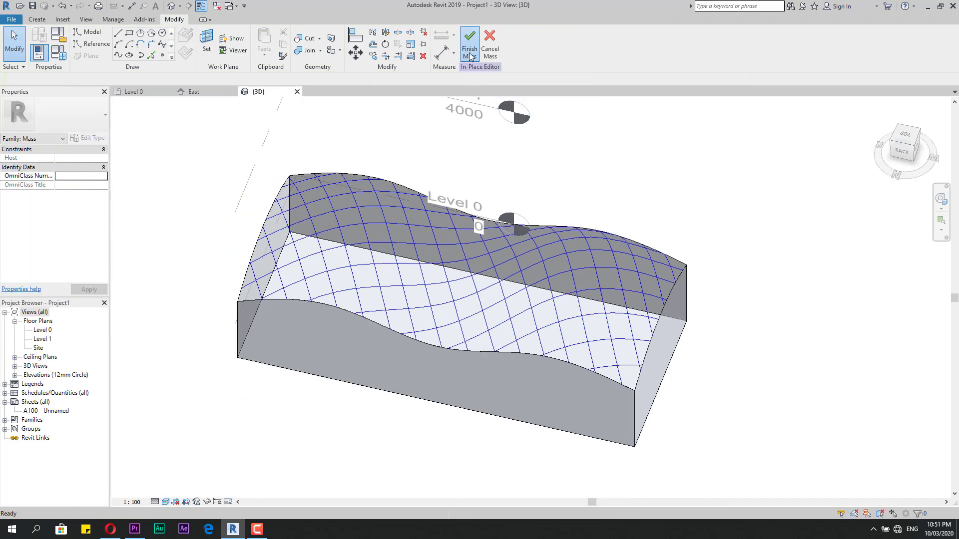
left_click(470, 53)
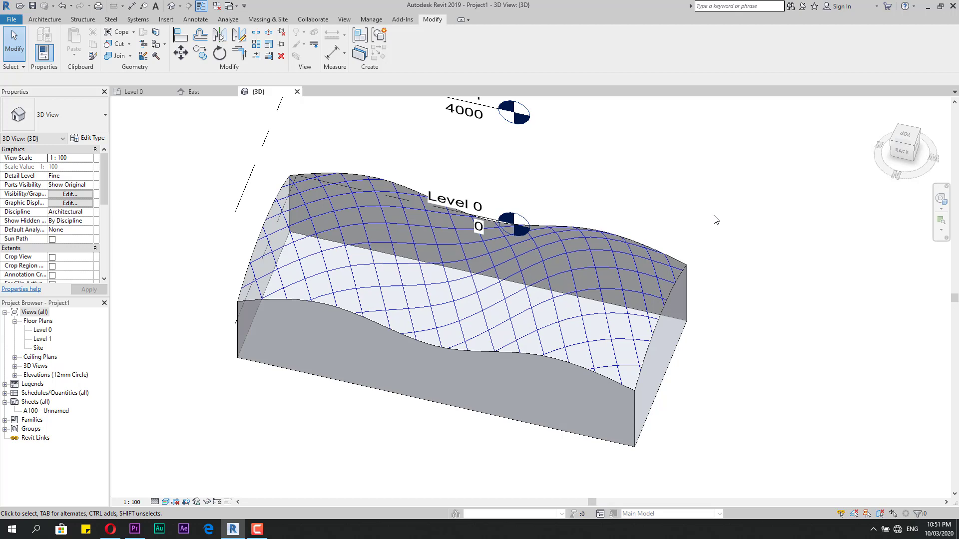
- Create a new family from the Metric Curtain Panel Pattern Based template, leaving the project unsaved
scroll(352, 240, "up", 3)
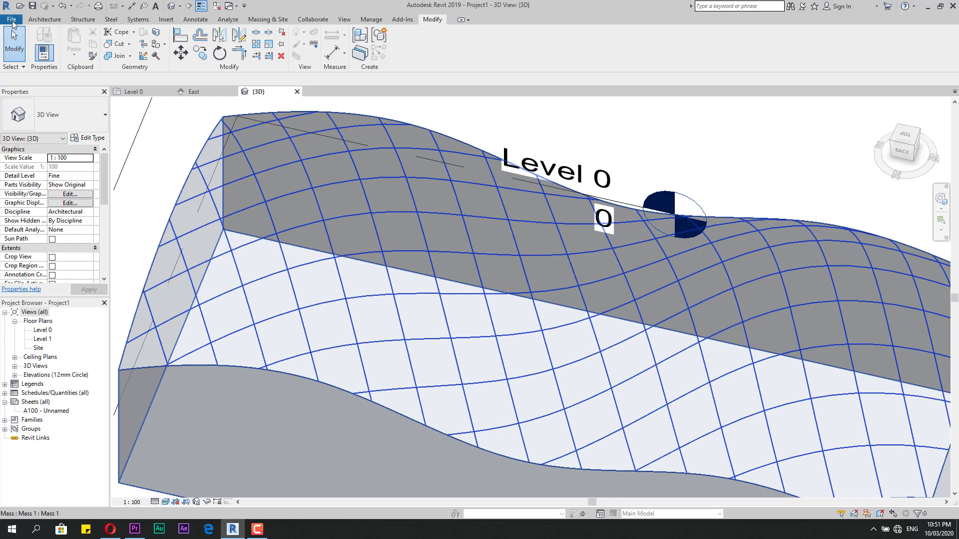
left_click(12, 20)
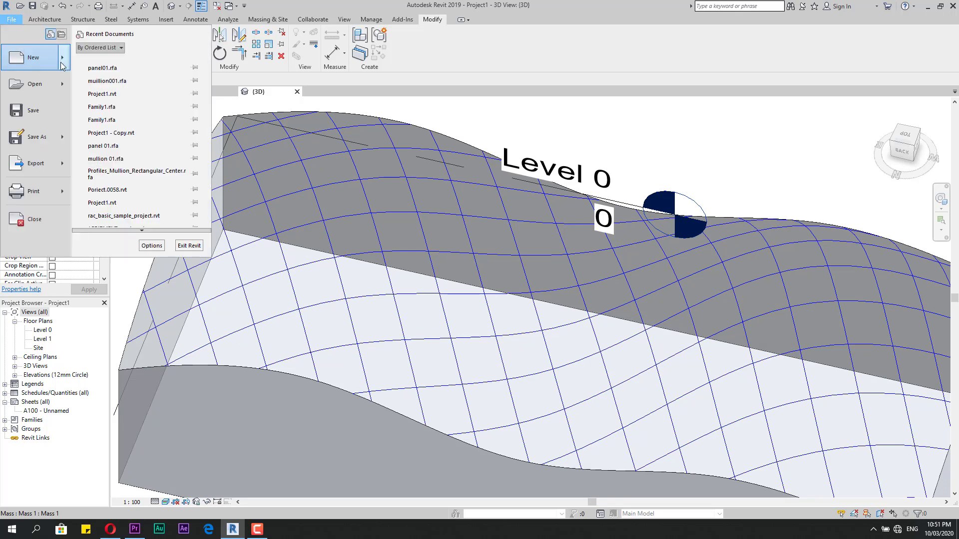
left_click(237, 162)
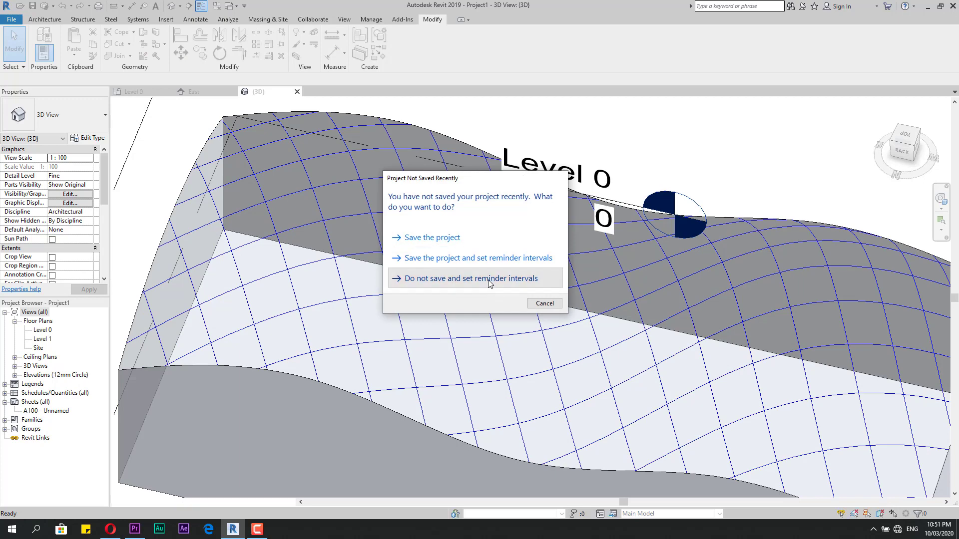
left_click(499, 281)
left_click(597, 402)
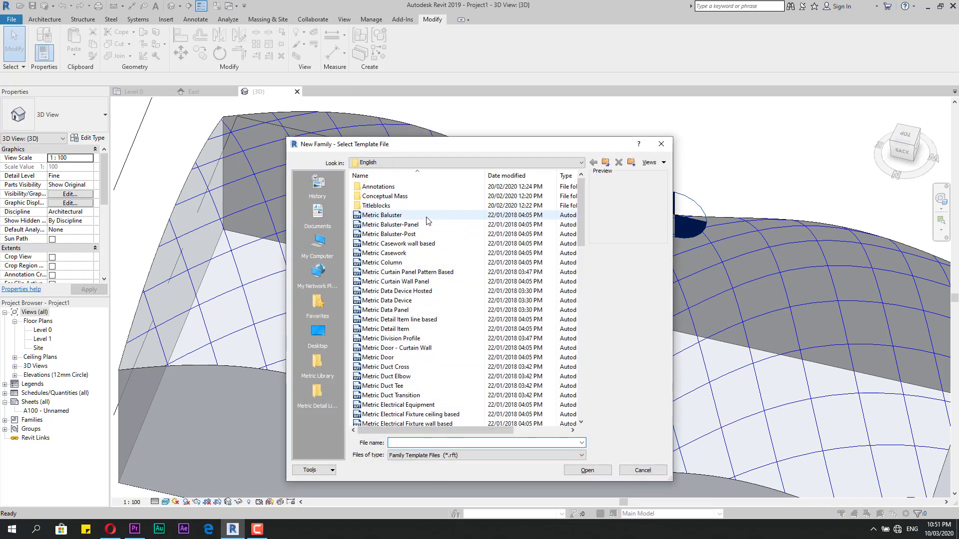
left_click(394, 275)
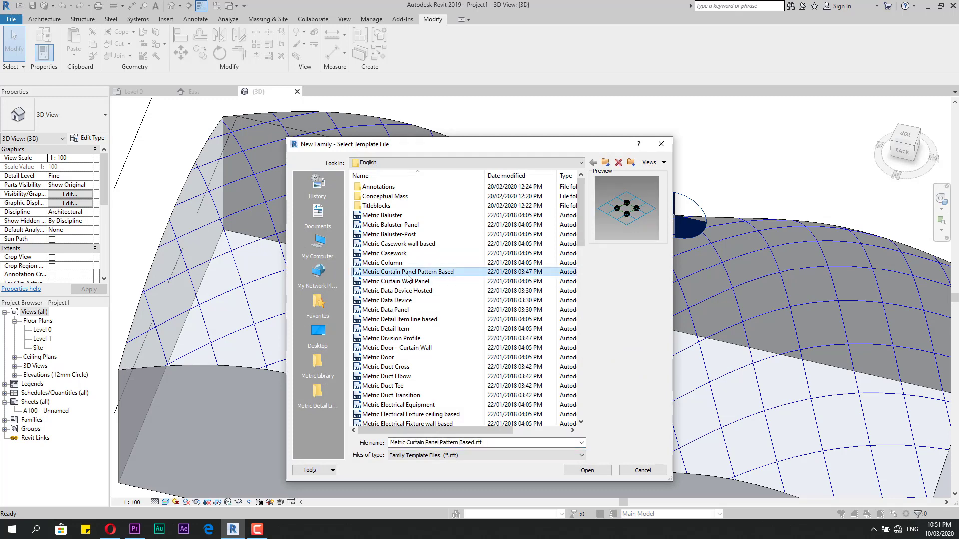
double_click(408, 275)
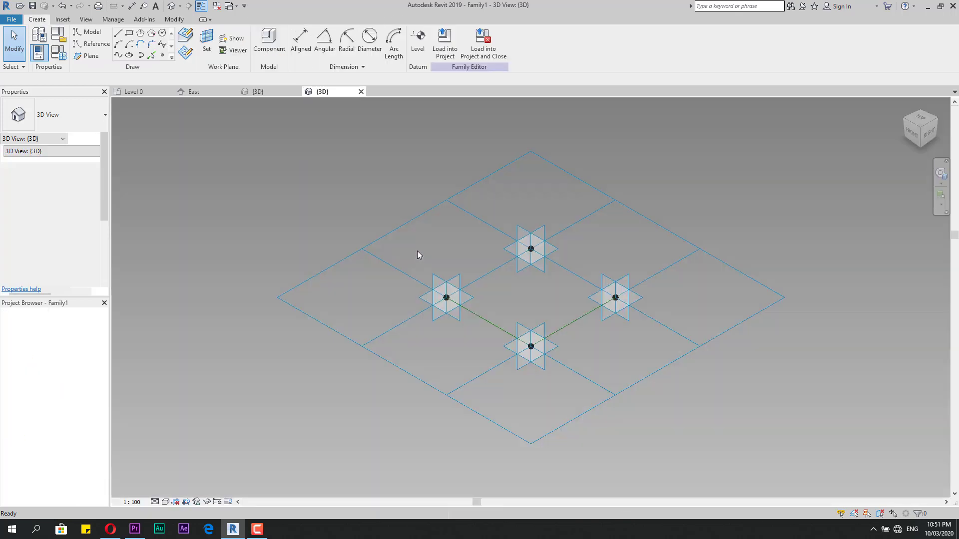
- Change the new family's tile pattern grid from Rectangle to Triangle (flat)
left_click(397, 228)
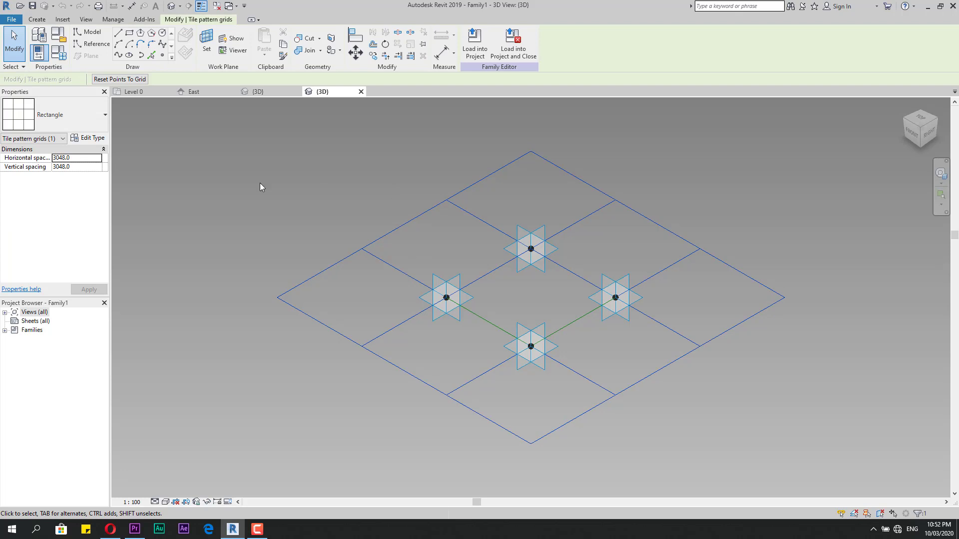
left_click(97, 129)
scroll(78, 324, "down", 5)
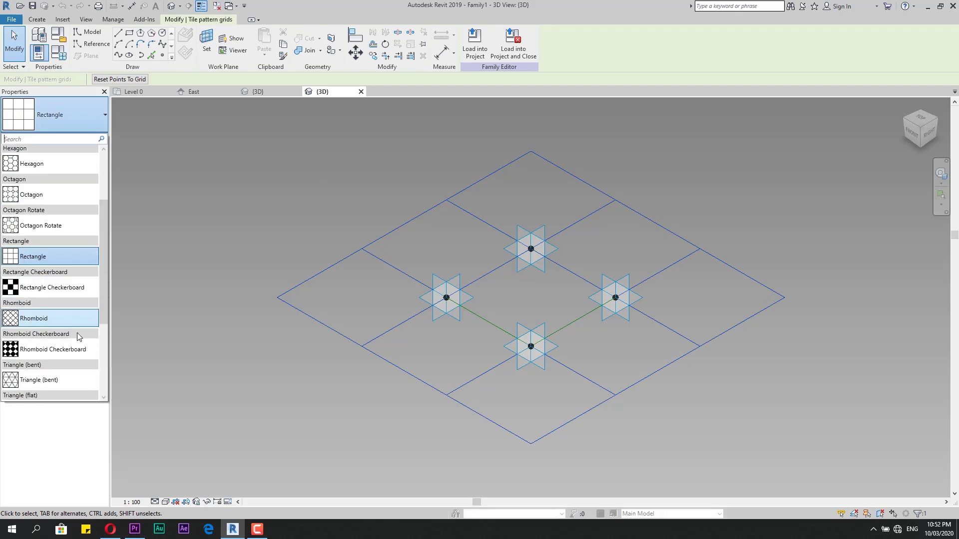
scroll(78, 342, "down", 1)
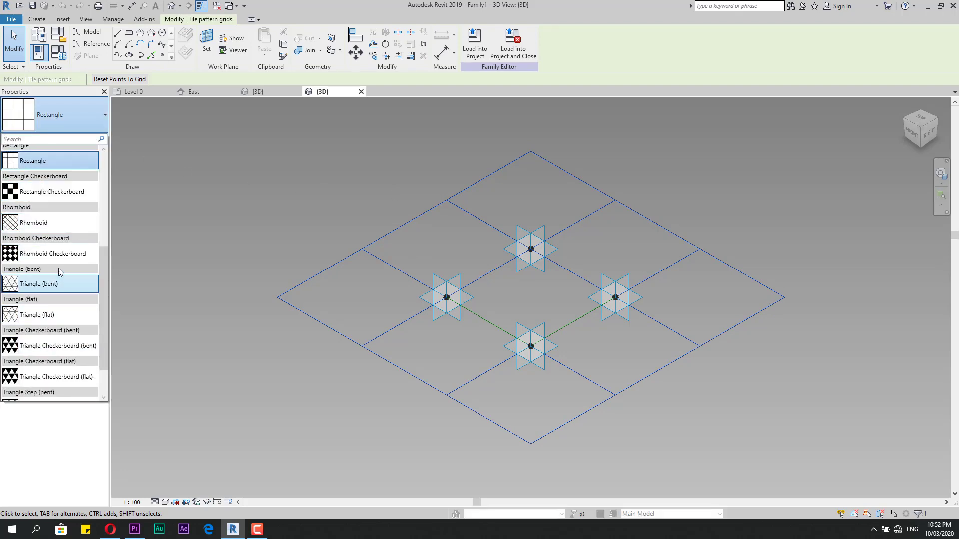
left_click(62, 318)
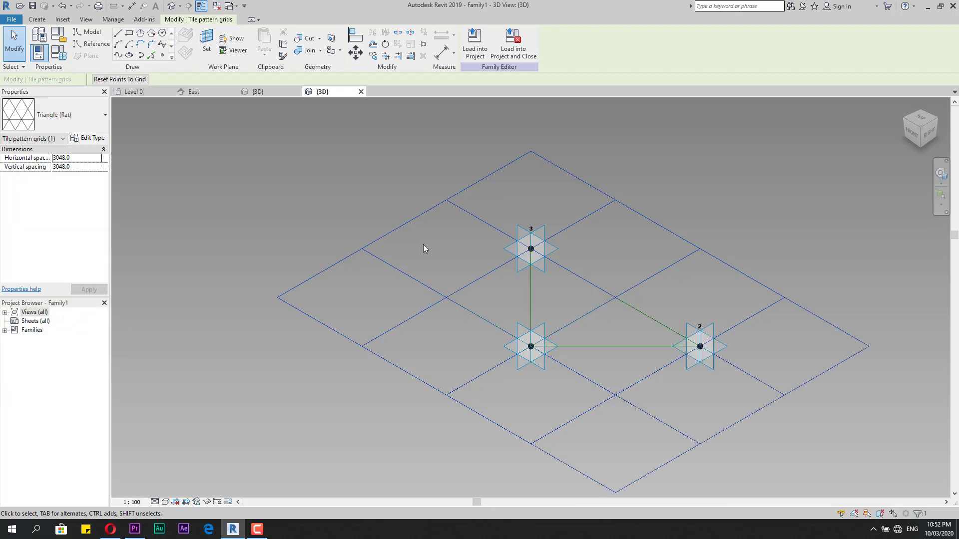
- Open the Level 1 floor plan of the curtain panel family
left_click(428, 205)
left_click(427, 205)
scroll(500, 227, "up", 2)
left_click(5, 313)
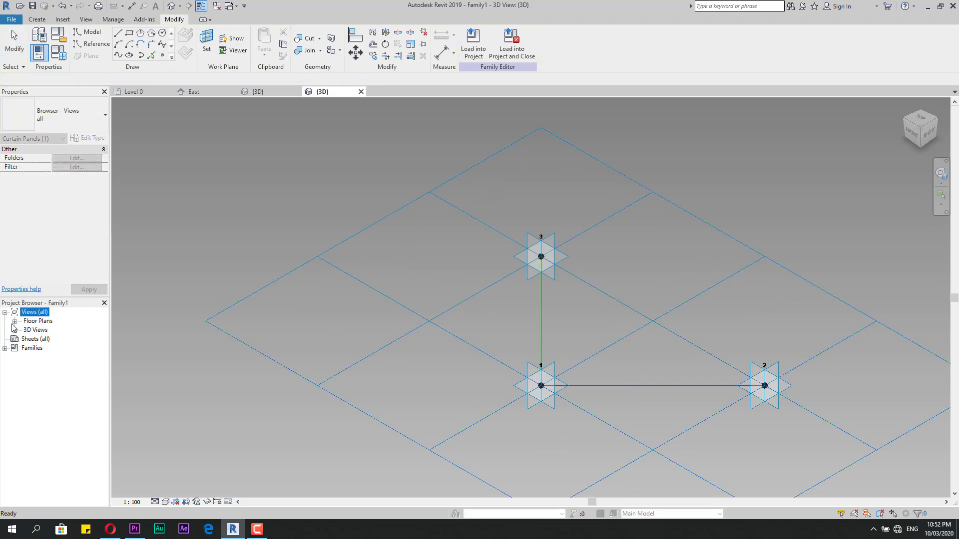
left_click(15, 322)
left_click(34, 333)
double_click(40, 330)
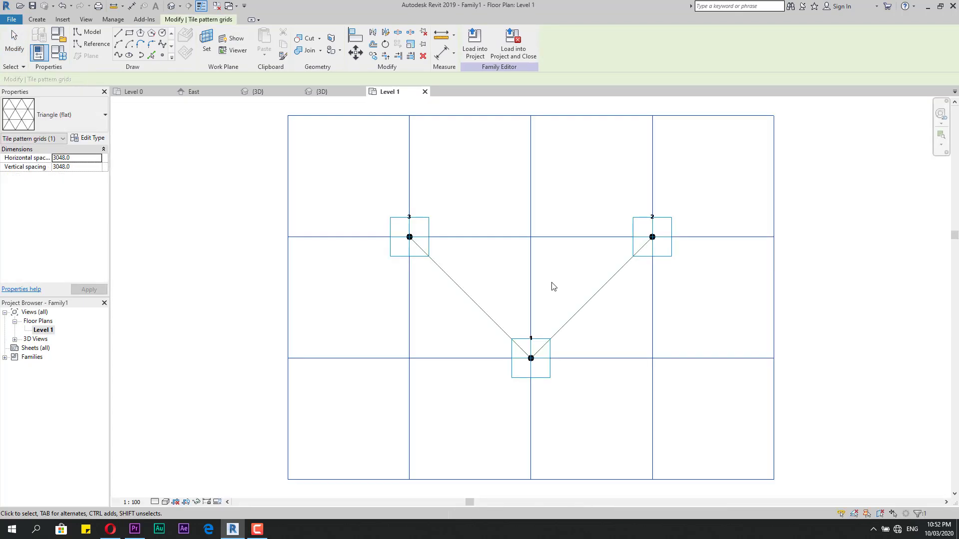
- Draw a reference line between the midpoints of the two sides meeting at point 1, and place a reference point at its middle
left_click(92, 43)
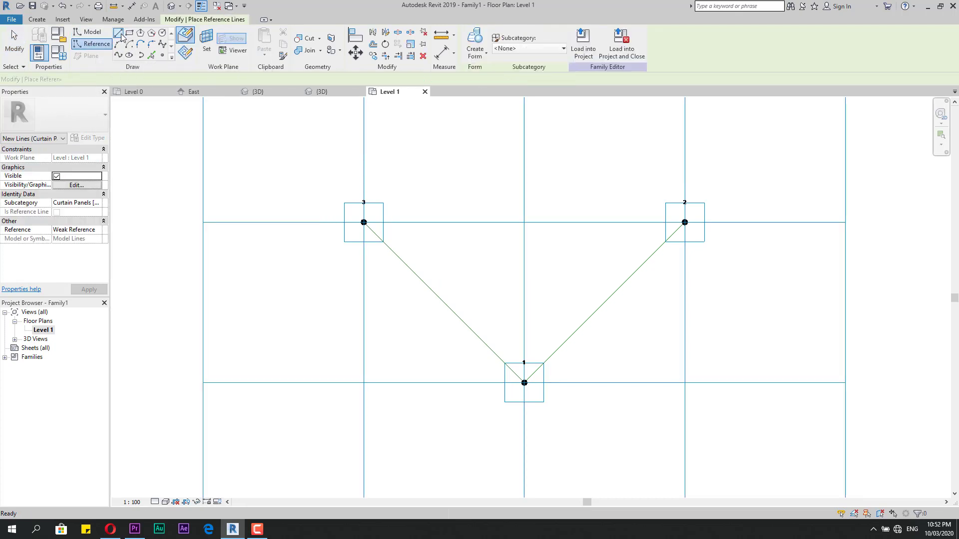
left_click(443, 302)
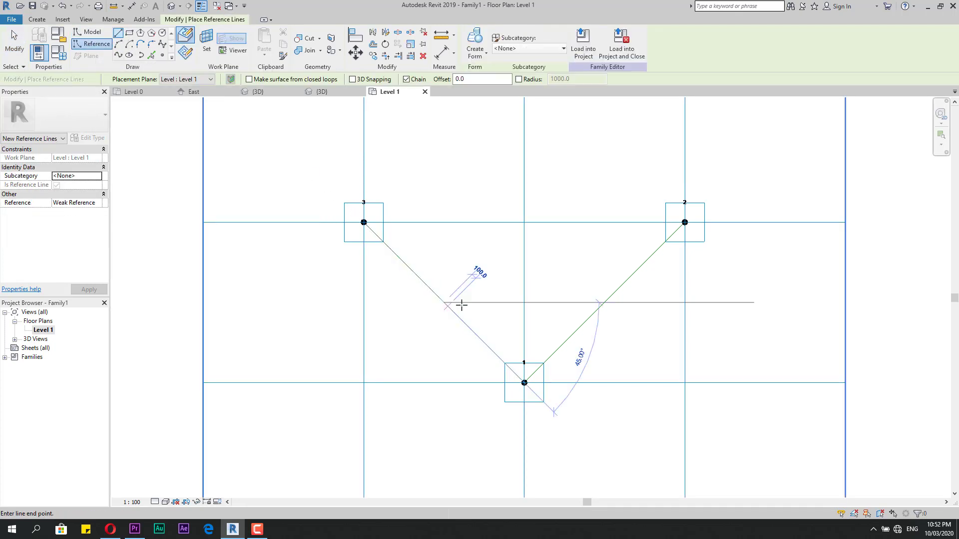
left_click(604, 302)
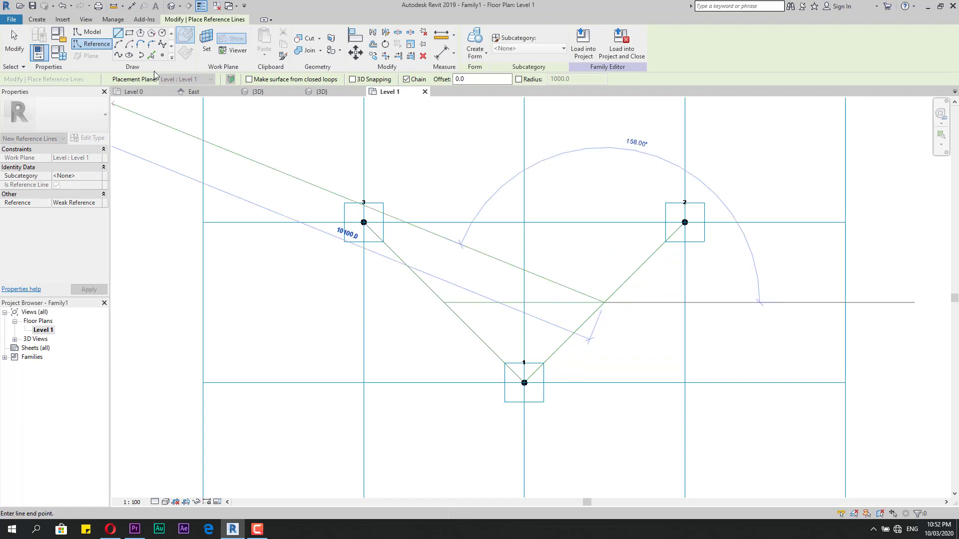
left_click(162, 56)
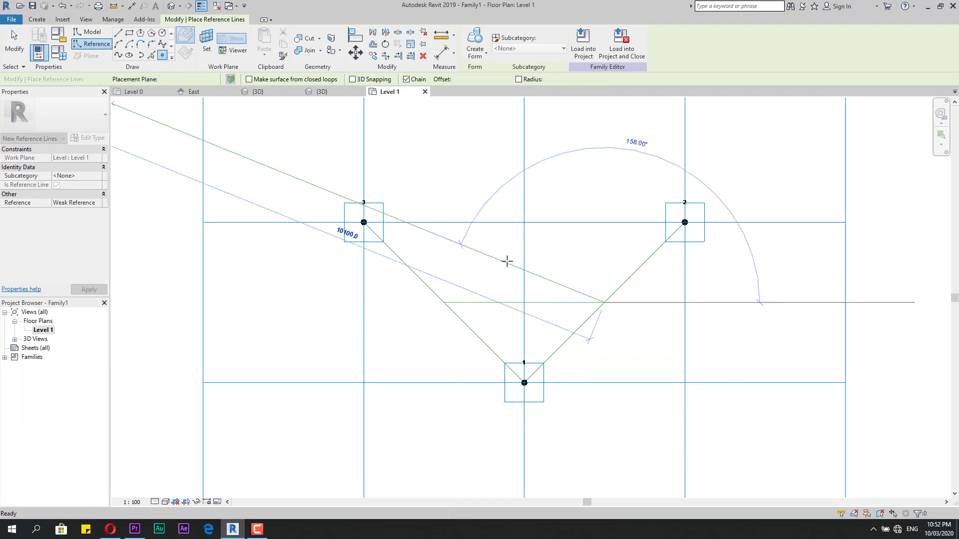
left_click(524, 303)
key("Escape")
key("Escape")
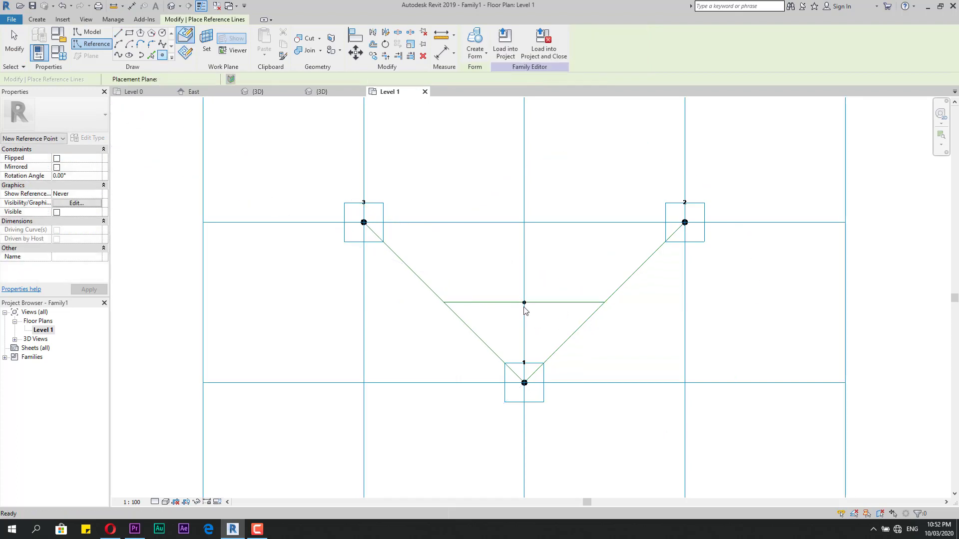
- Set the middle reference point's host to <not associated> and switch to the 3D view with the point selected
left_click(532, 305)
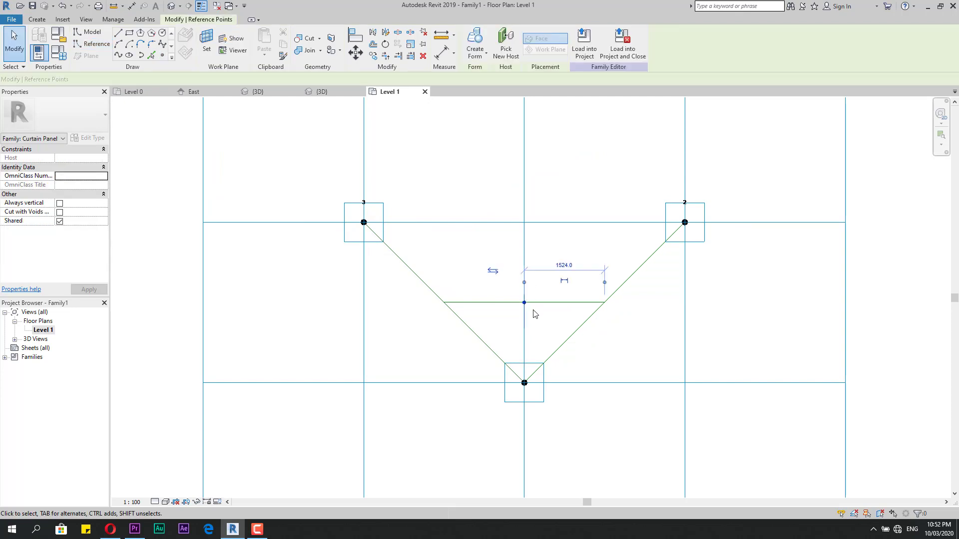
left_click(145, 80)
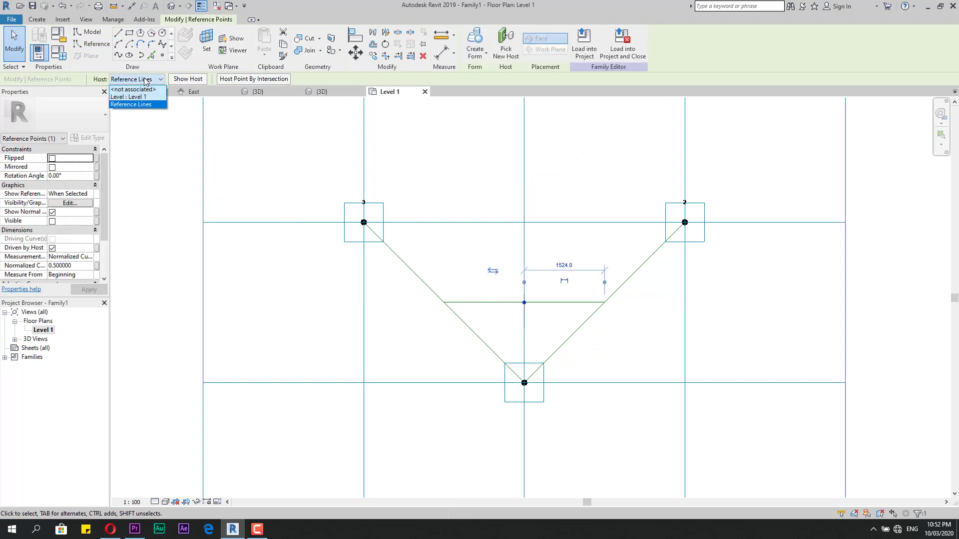
left_click(134, 89)
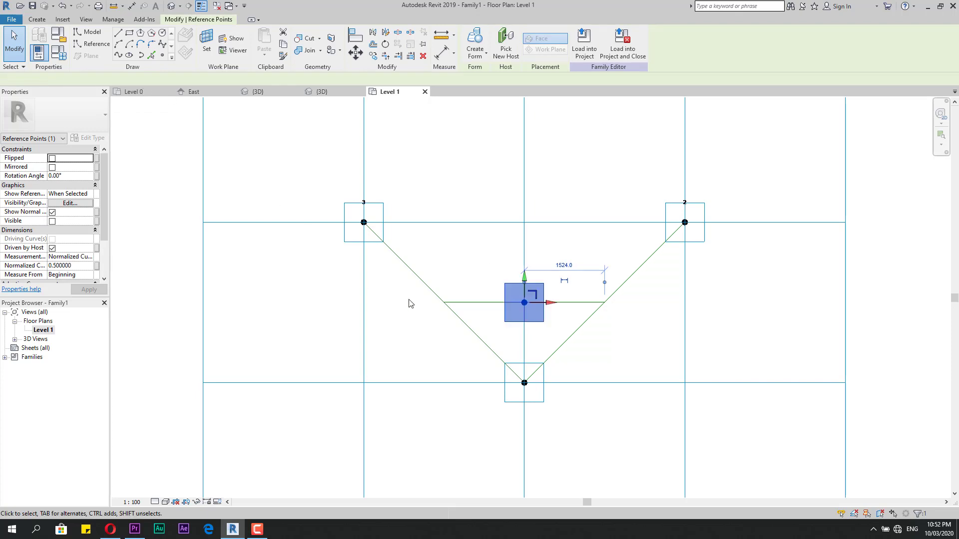
key("Escape")
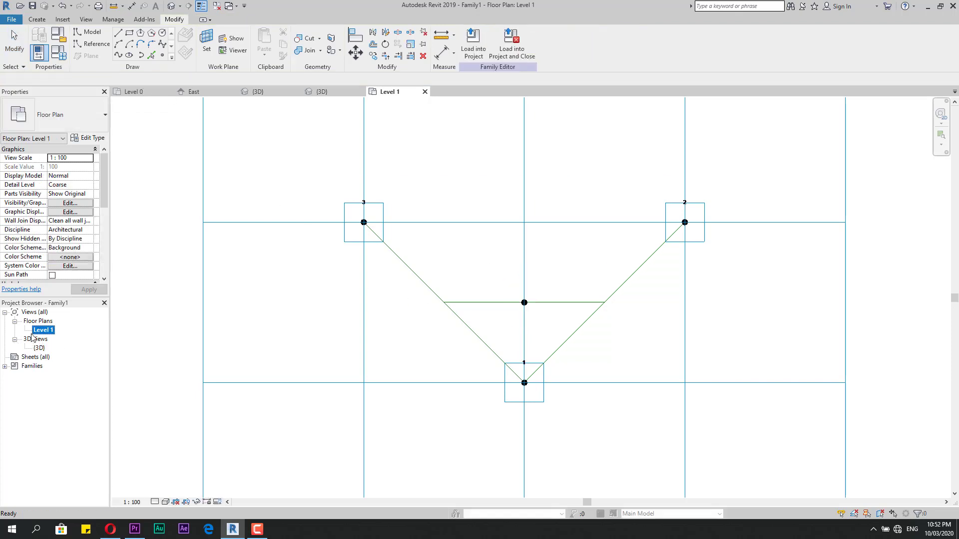
left_click(897, 166)
left_click(524, 303)
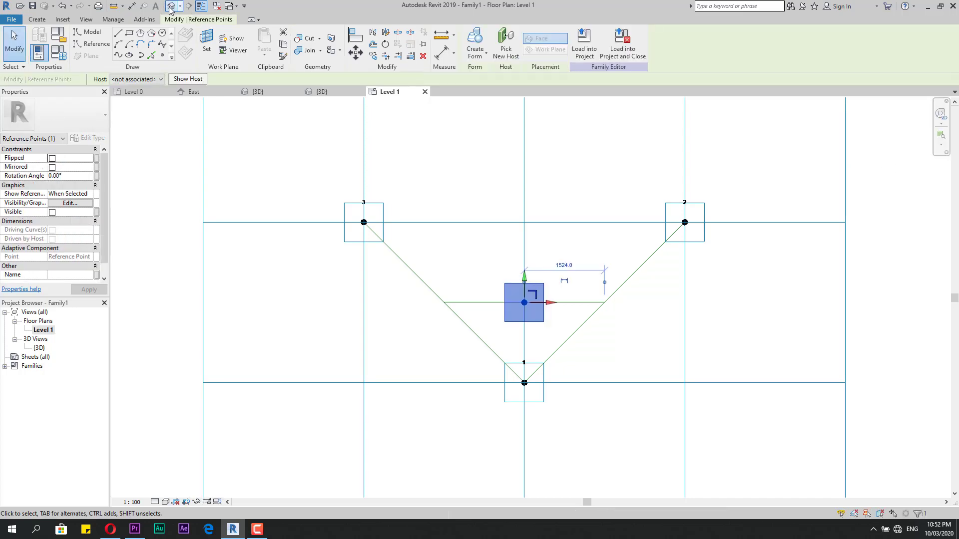
left_click(171, 7)
left_click(929, 133)
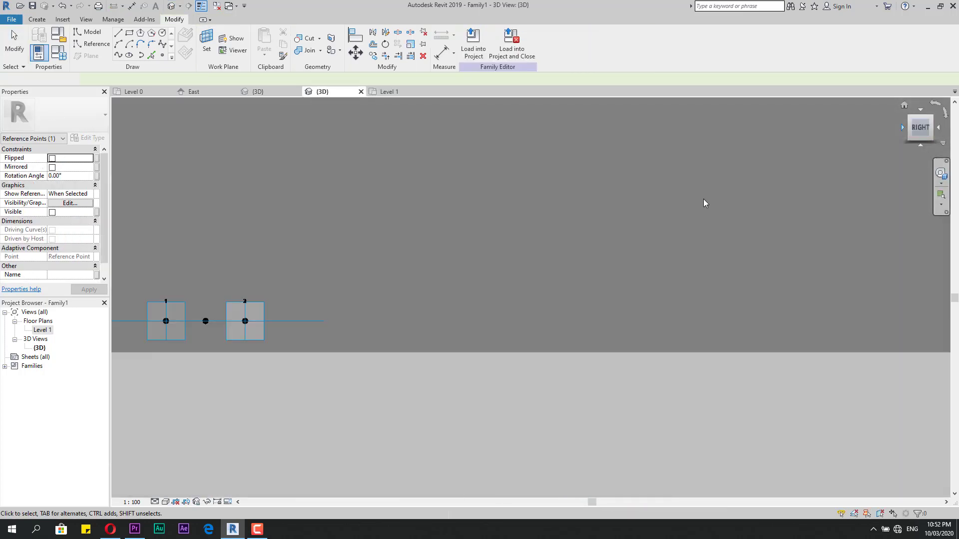
middle_click_drag(126, 337, 442, 315)
scroll(494, 296, "up", 5)
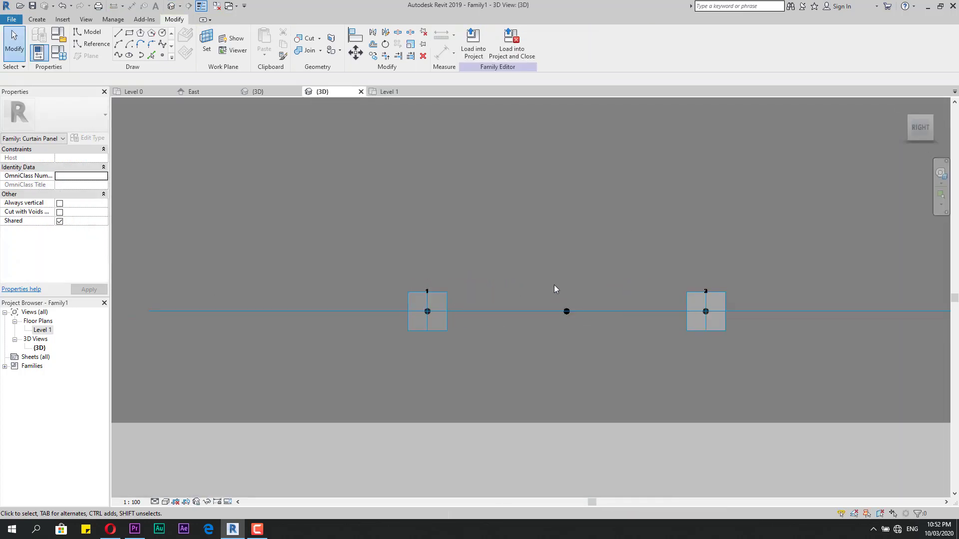
left_click(576, 331)
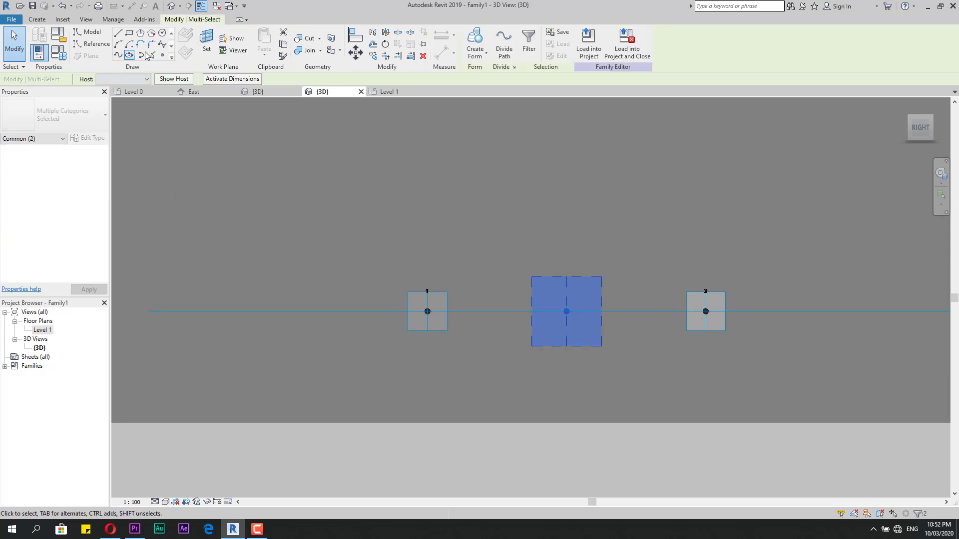
left_click(902, 107)
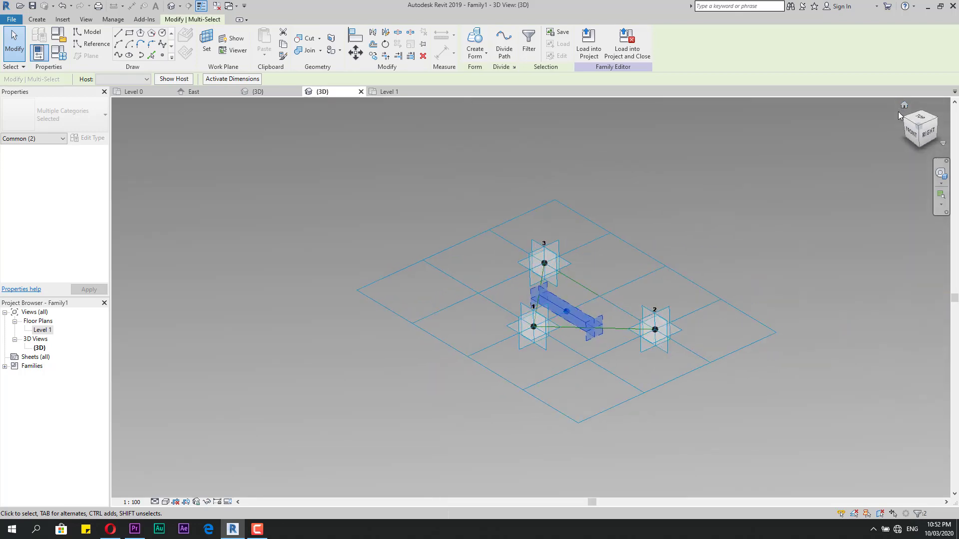
key("Escape")
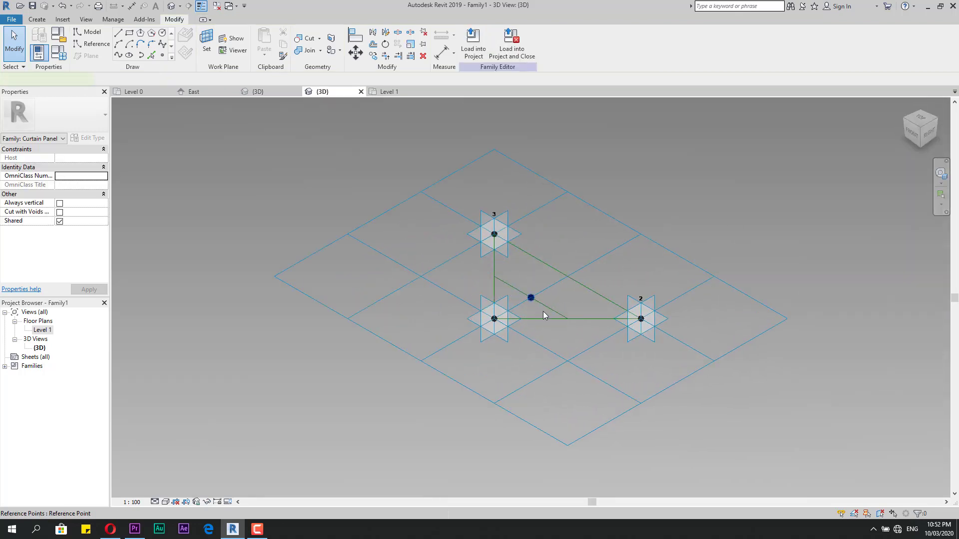
- Move the middle reference point 500 mm vertically upward, working from the Right view
left_click(544, 311)
left_click(929, 132)
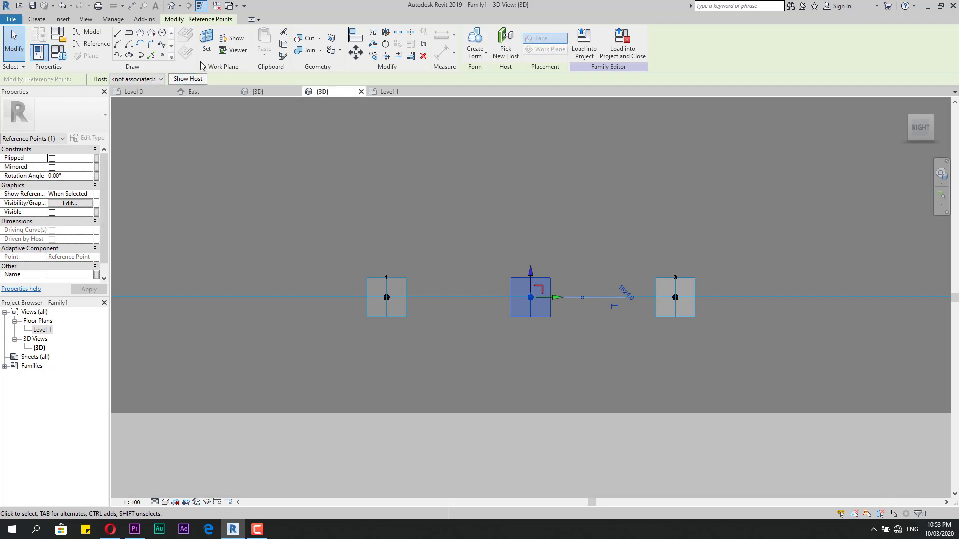
left_click(355, 53)
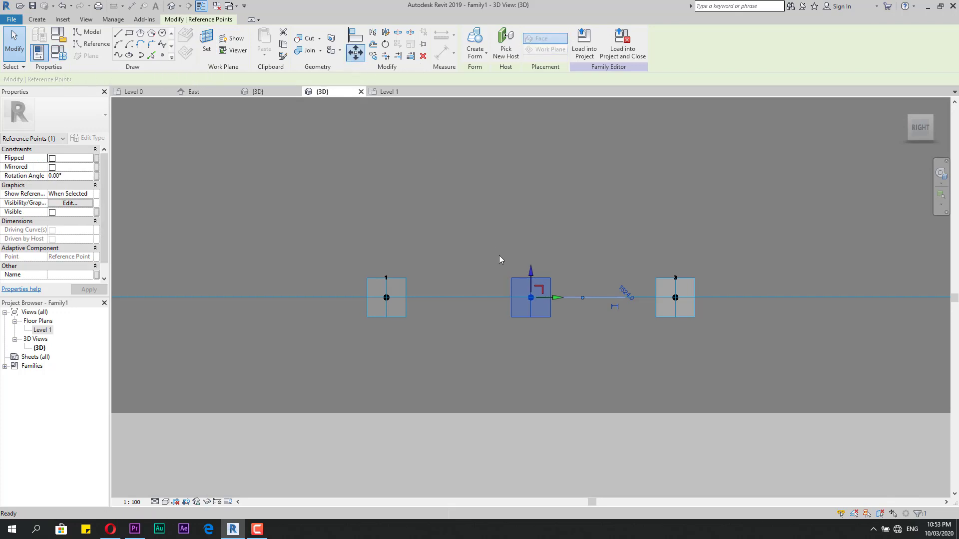
left_click(494, 287)
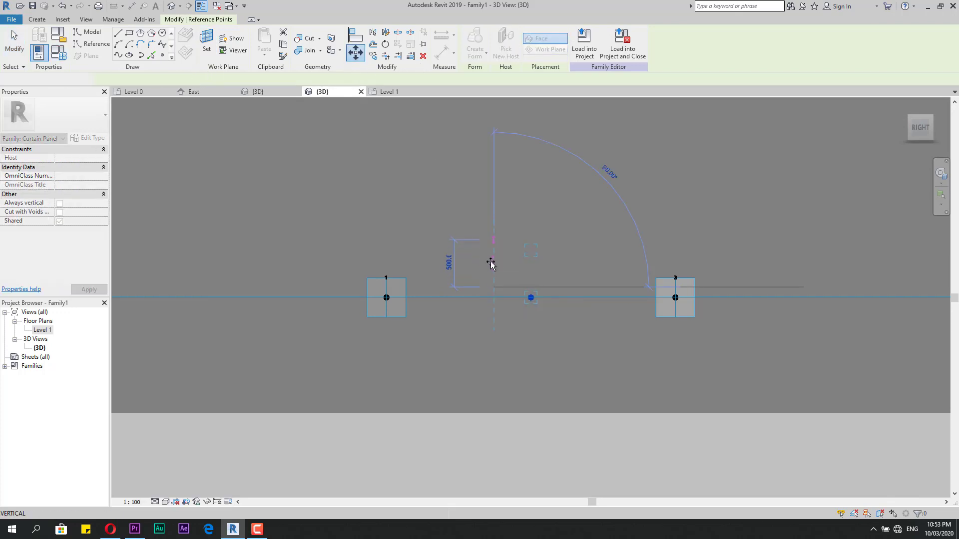
left_click(492, 239)
left_click(484, 253)
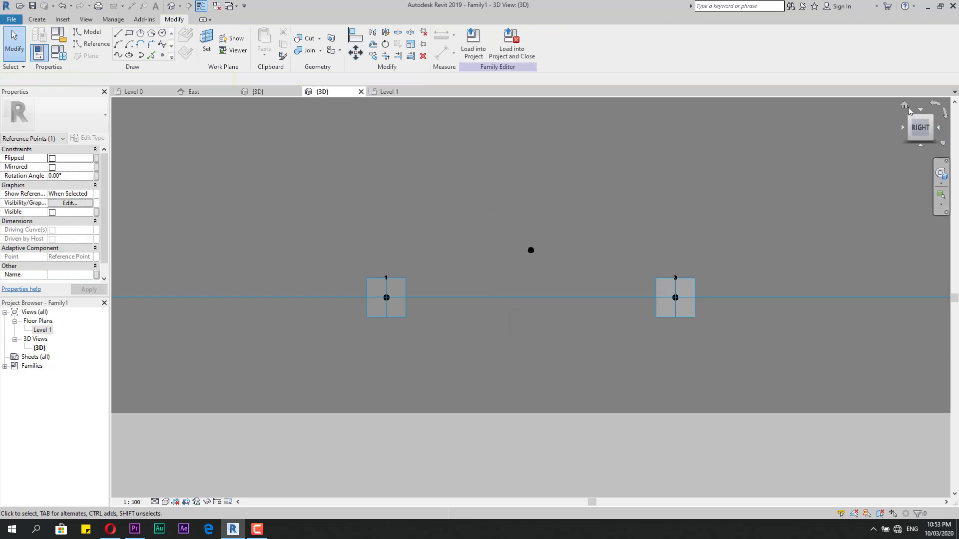
- With 3D Snapping enabled, draw a reference line from the raised point to adaptive point 1
left_click(904, 105)
scroll(571, 307, "up", 5)
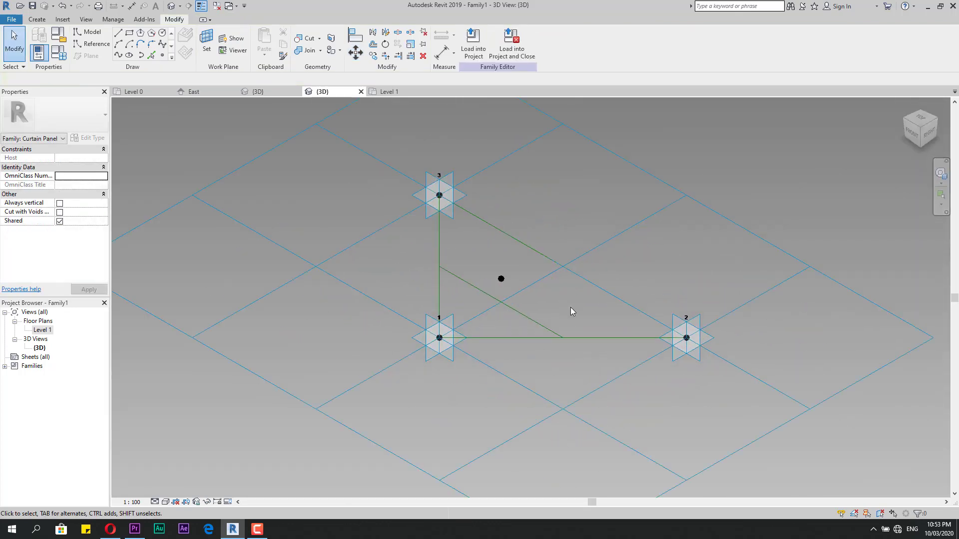
left_click(113, 48)
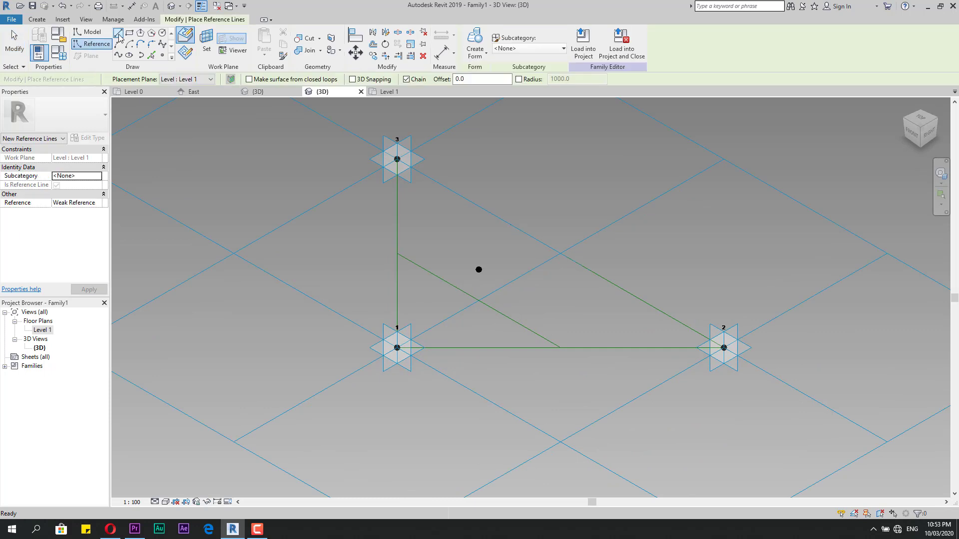
left_click(397, 348)
middle_click_drag(492, 291, 491, 260)
left_click(352, 79)
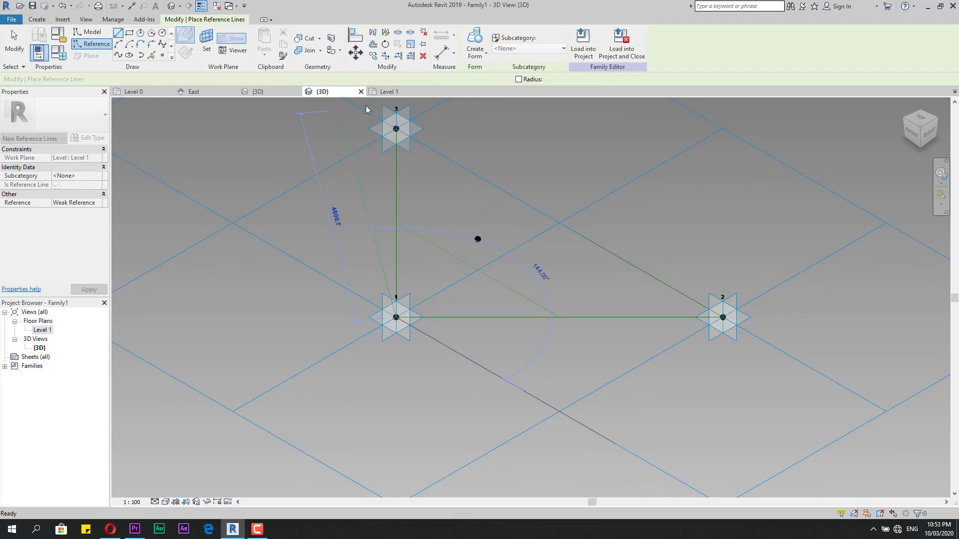
left_click(477, 238)
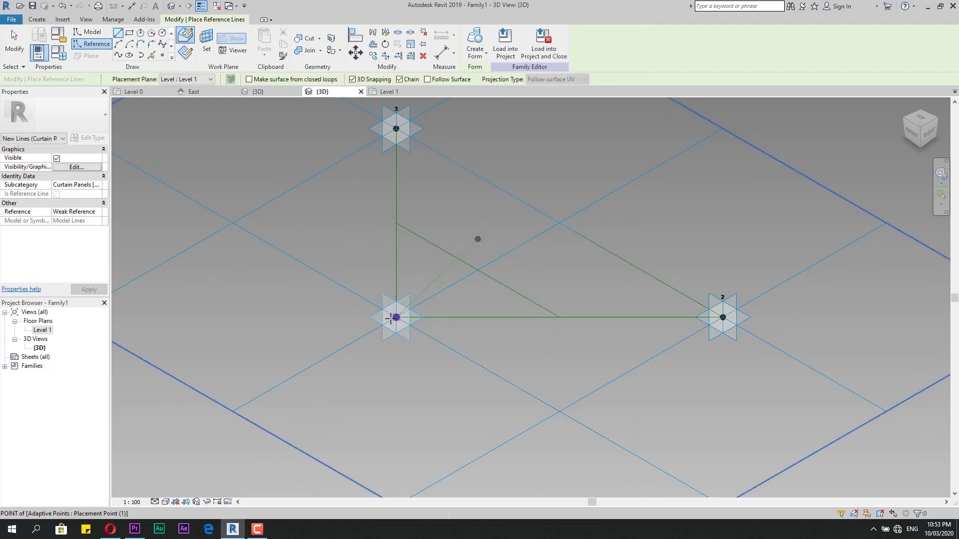
left_click(441, 317)
key("Escape")
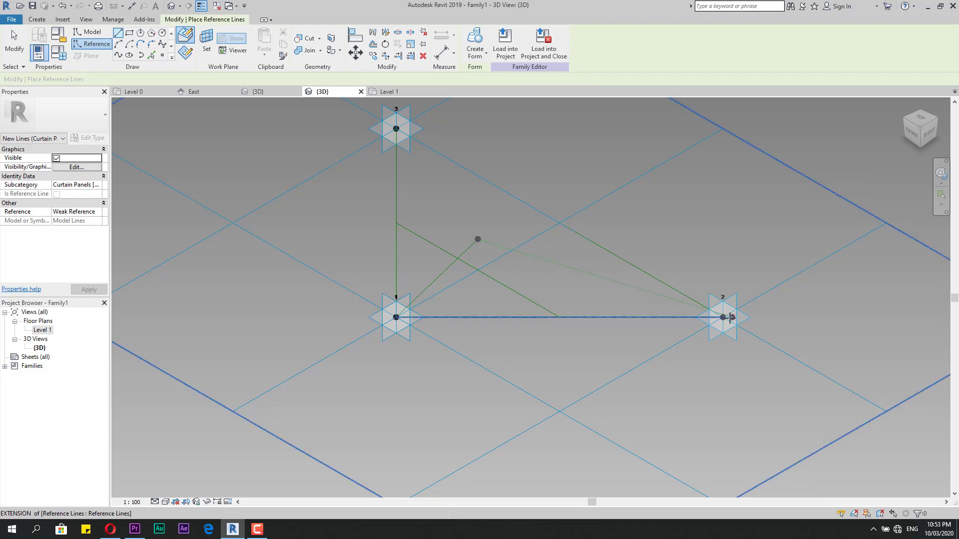
- Draw reference lines from the raised point to adaptive points 2 and 3, and delete the helper reference line beneath the raised point
left_click(723, 317)
middle_click_drag(654, 384, 520, 300, "shift")
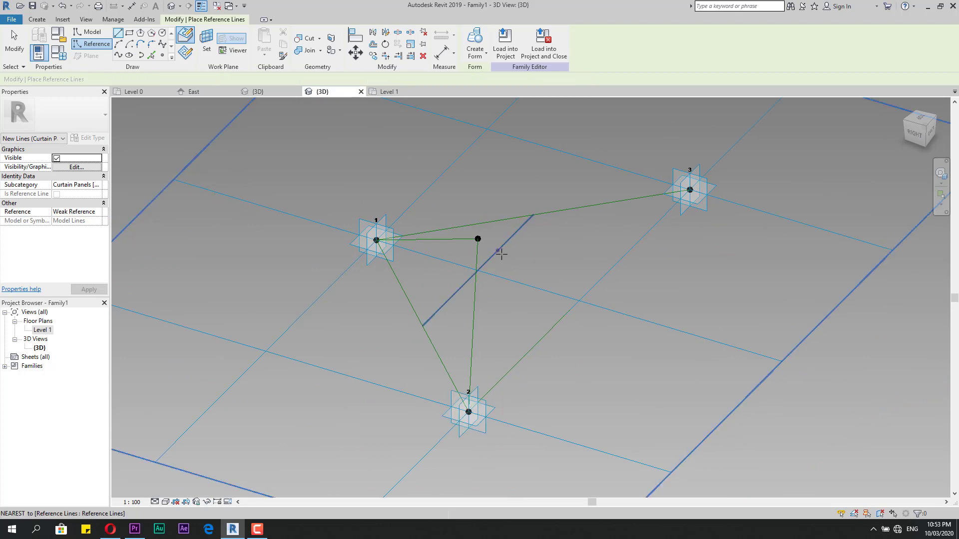
left_click(477, 239)
left_click(690, 189)
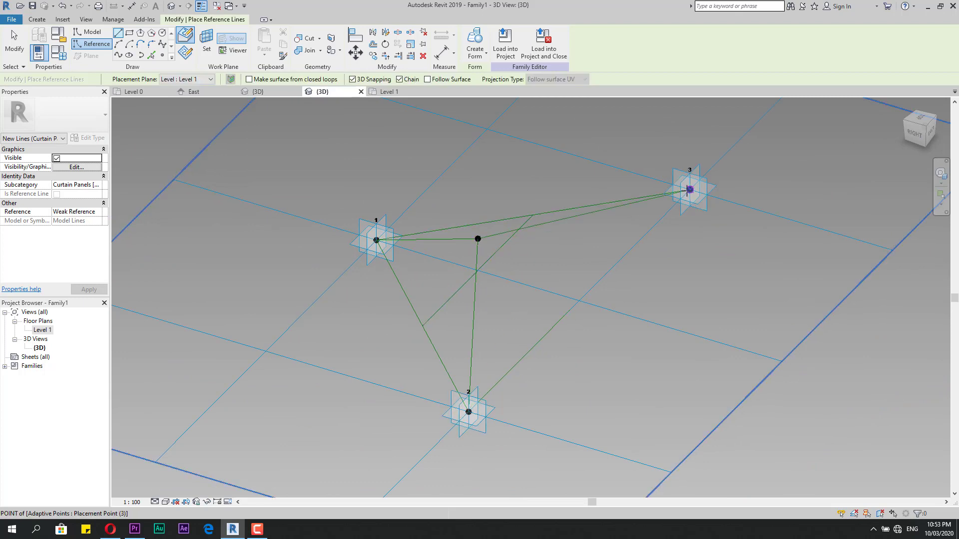
key("Escape")
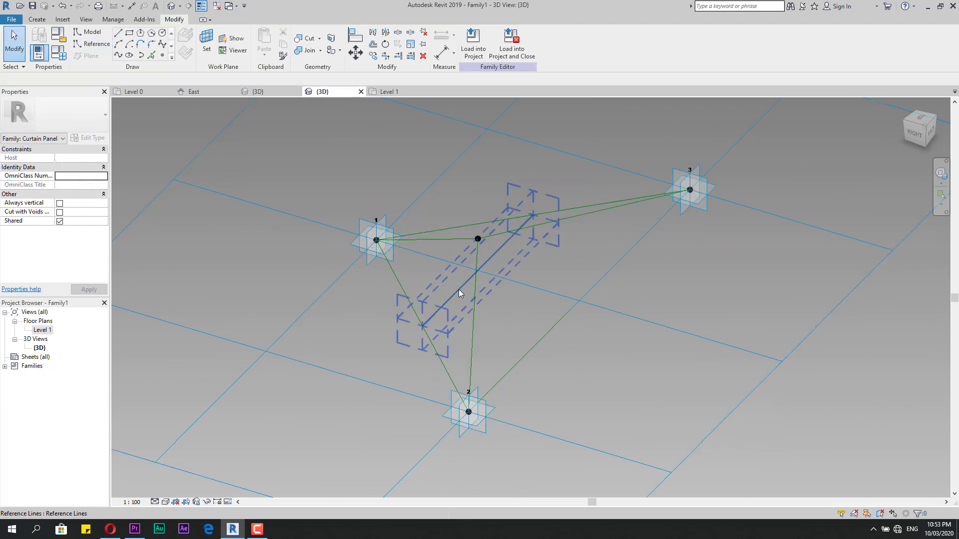
left_click(458, 291)
key("Delete")
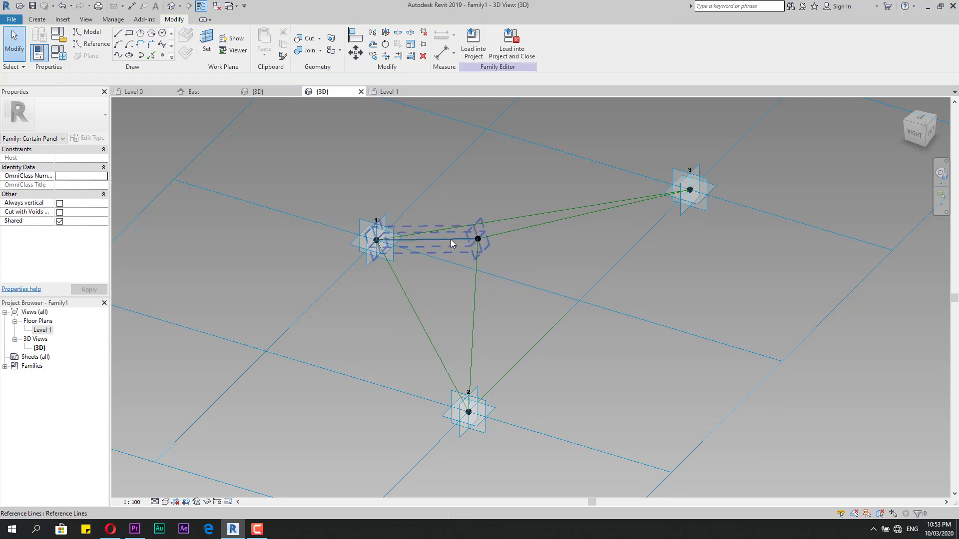
- Create a solid form from the three reference lines joining point 1, point 2 and the raised point, choosing the extruded option
left_click(450, 241)
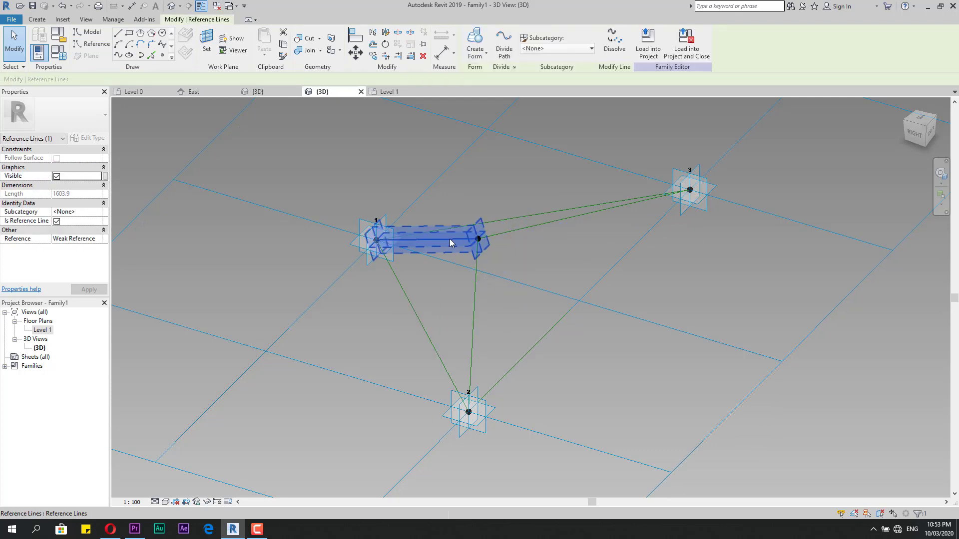
left_click(419, 310, "ctrl")
left_click(478, 292, "ctrl")
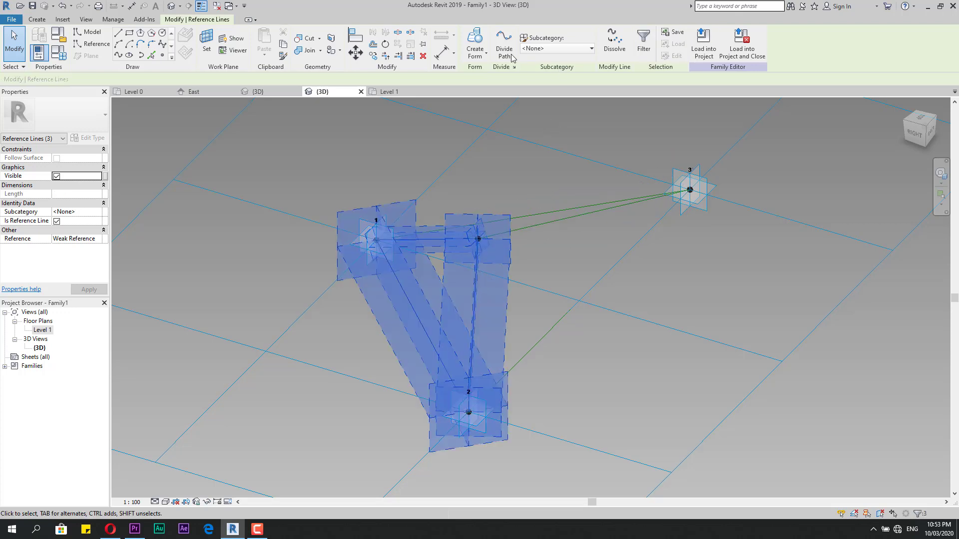
left_click(482, 55)
left_click(485, 71)
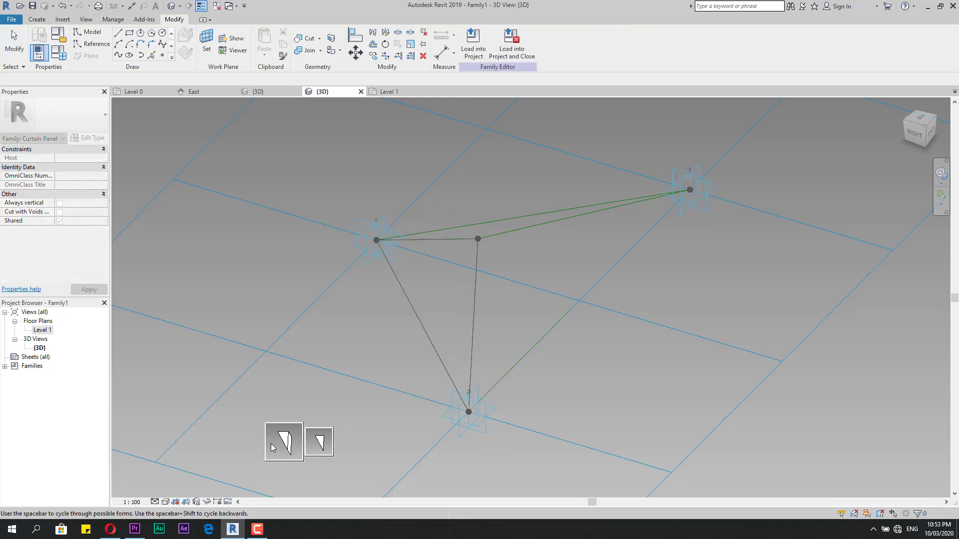
left_click(292, 446)
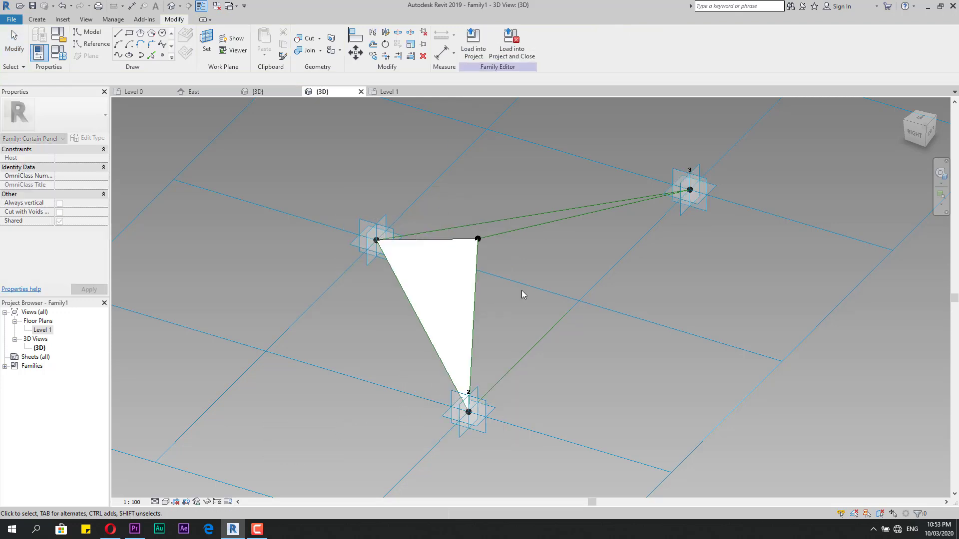
- Create a solid form as a flat triangular face from the reference lines joining point 2, point 3 and the raised point
left_click(526, 232)
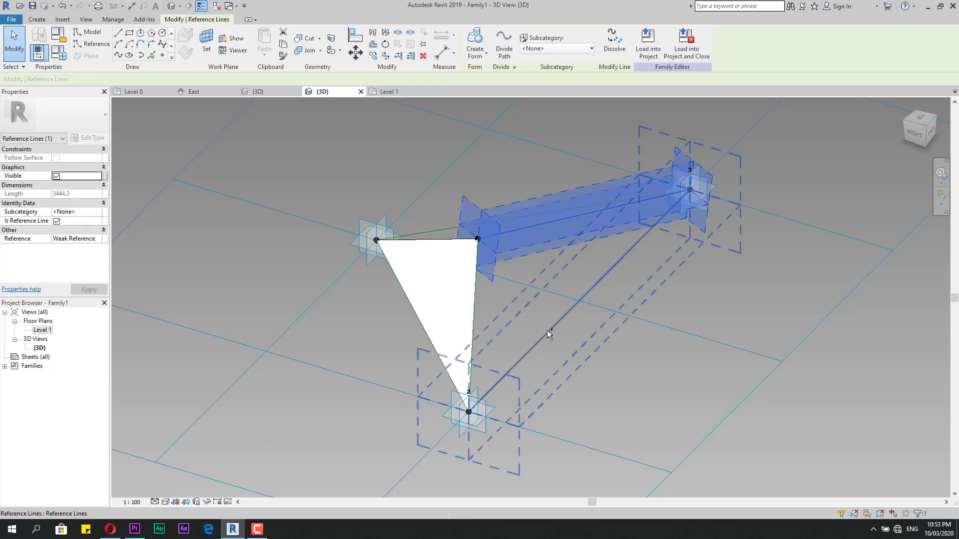
left_click(498, 327, "ctrl")
left_click(476, 296, "ctrl")
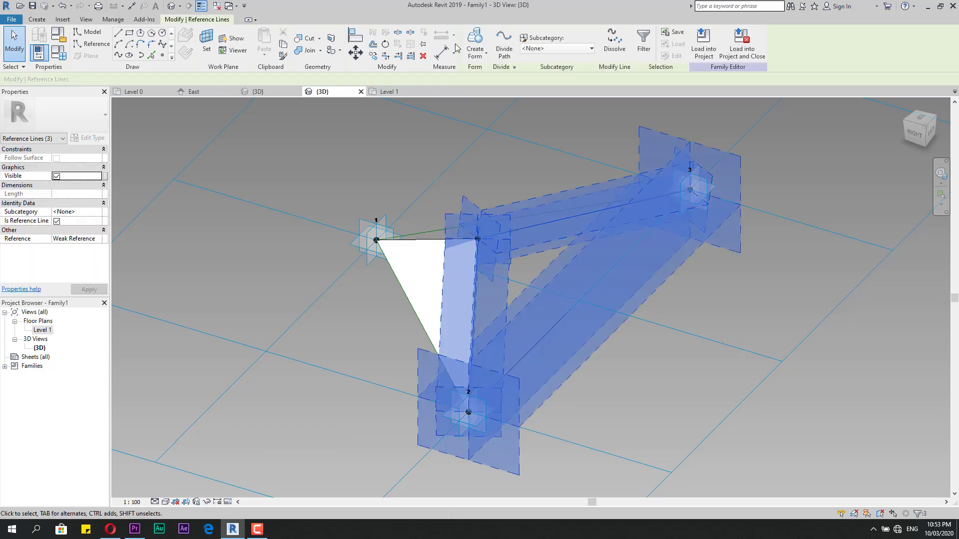
left_click(472, 41)
left_click(443, 441)
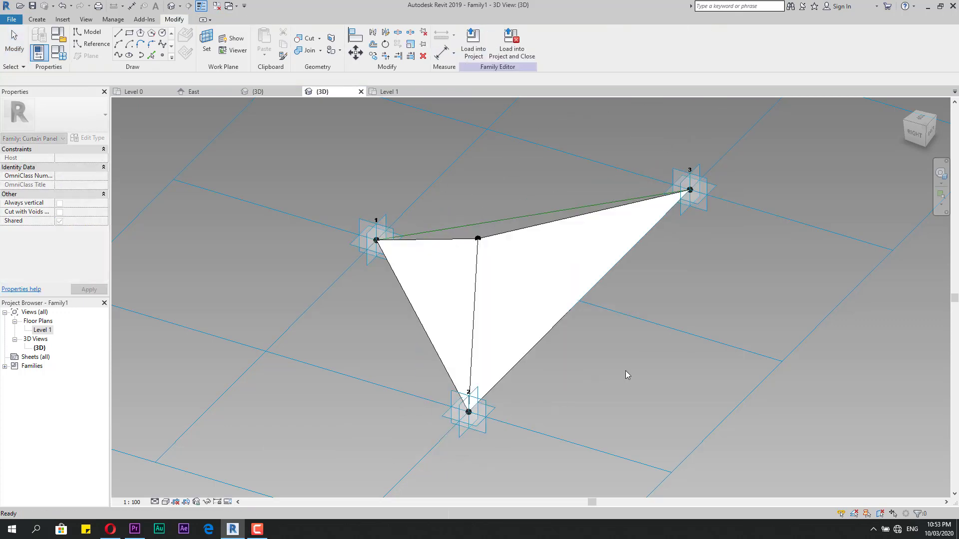
- Create a flat triangular solid form on the remaining open side, using the reference lines between point 1, point 3 and the raised point
middle_click_drag(631, 379, 291, 393, "shift")
left_click(454, 358)
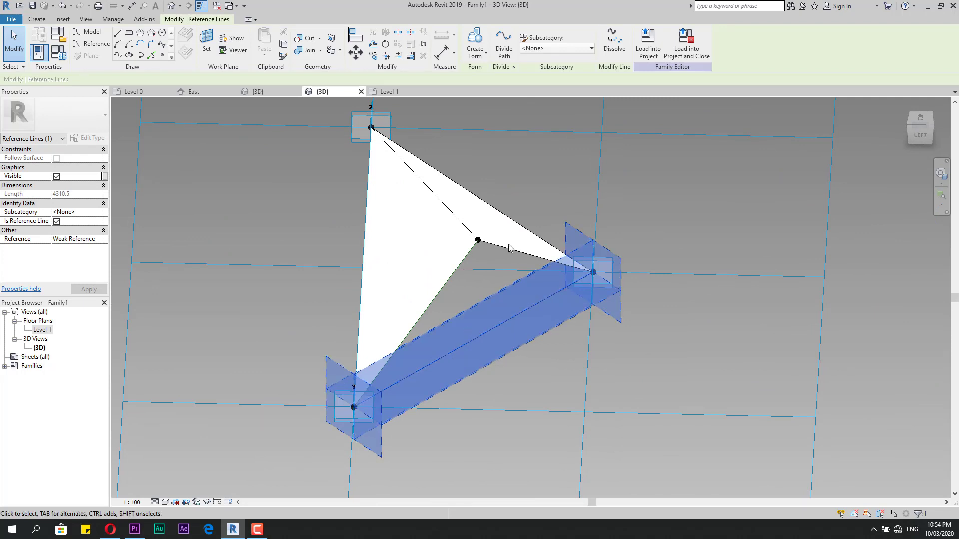
left_click(460, 273, "ctrl")
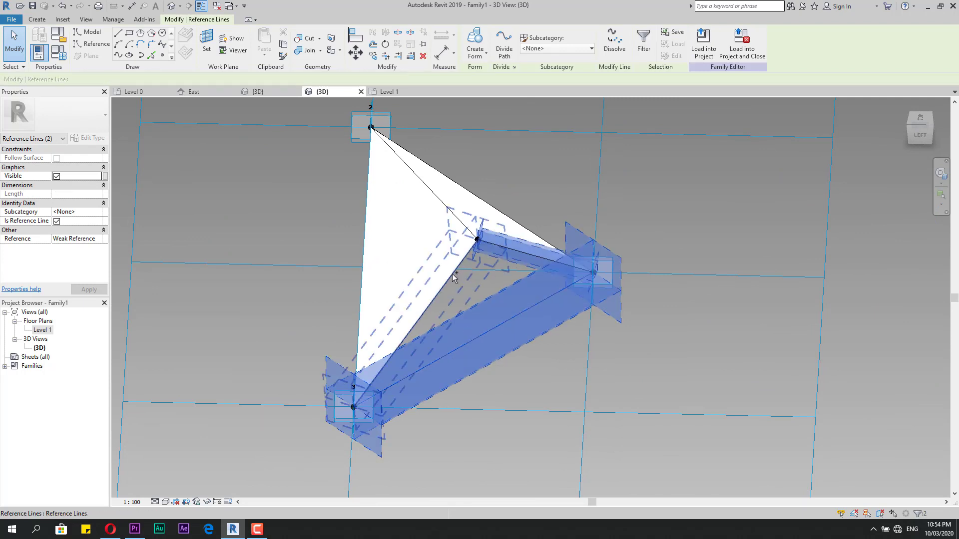
left_click(459, 280, "ctrl")
left_click(458, 283)
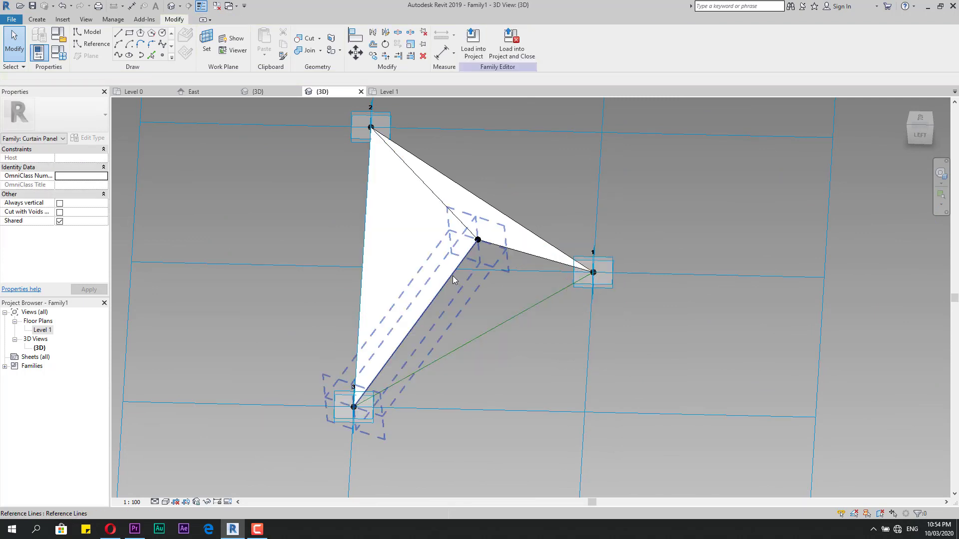
left_click(519, 313, "ctrl")
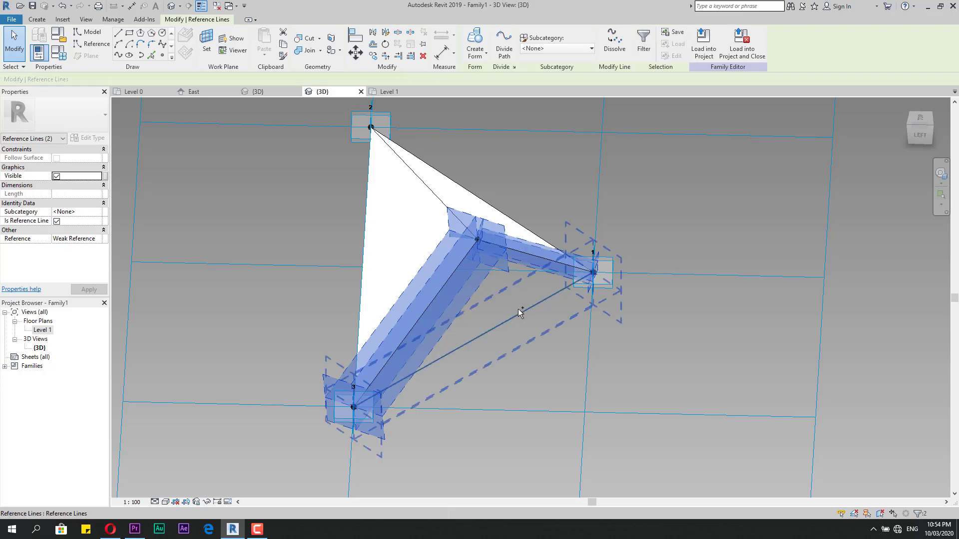
left_click(519, 313, "ctrl")
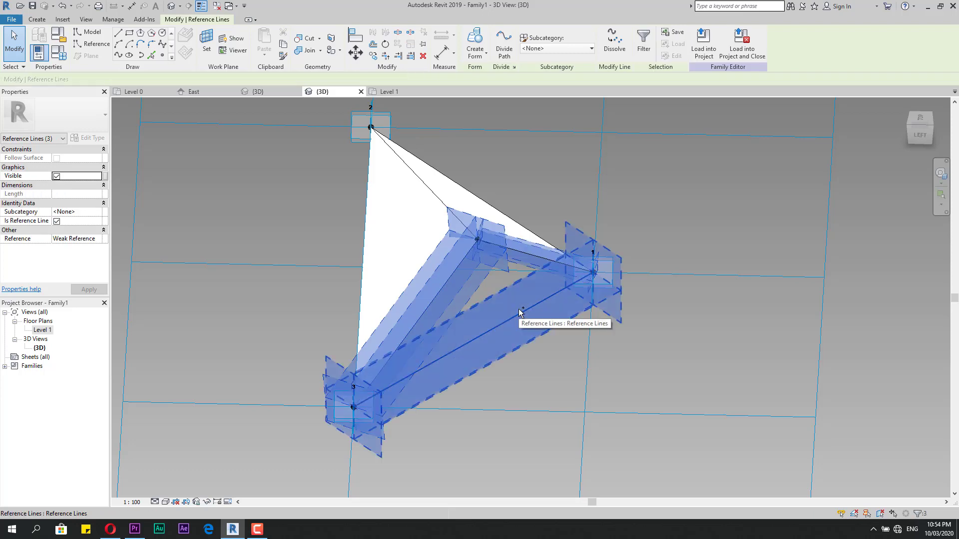
left_click(486, 54)
left_click(492, 70)
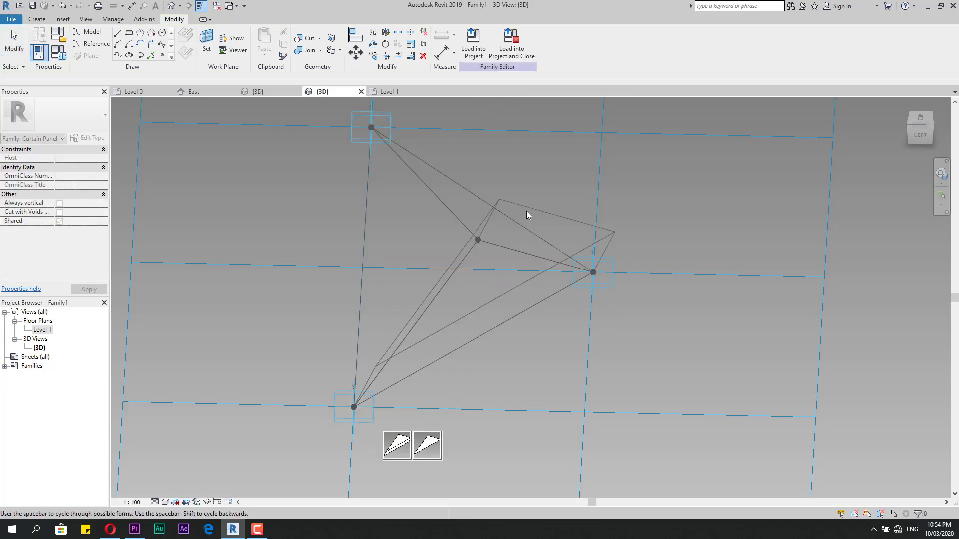
left_click(429, 446)
scroll(643, 261, "down", 1)
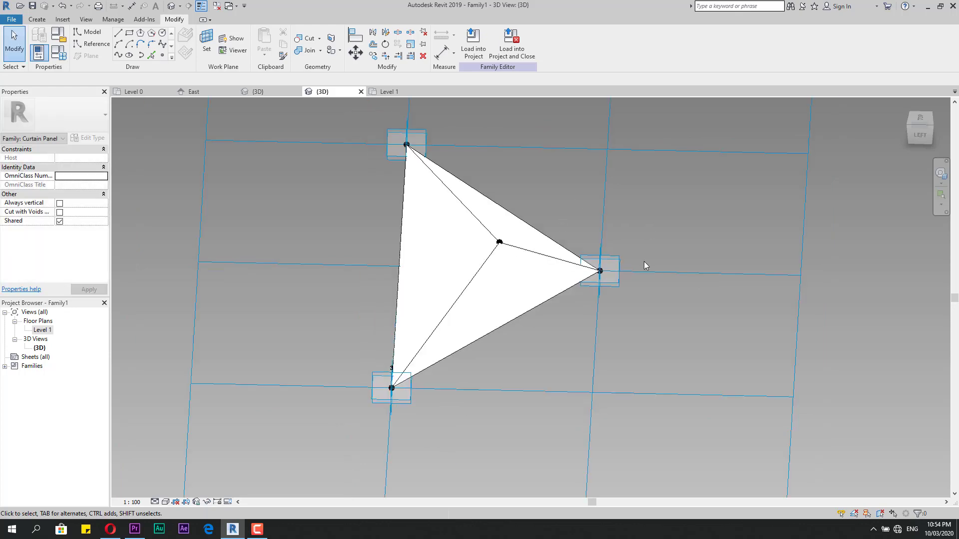
middle_click_drag(654, 293, 585, 262, "shift")
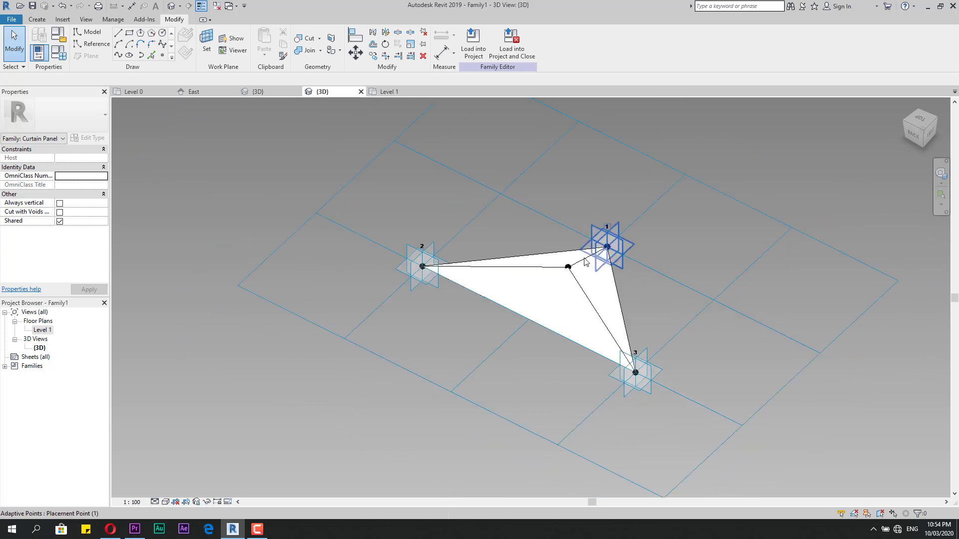
- In the Level 1 floor plan, set the tile pattern grid's horizontal and vertical spacing to 300
double_click(43, 330)
scroll(392, 314, "down", 5)
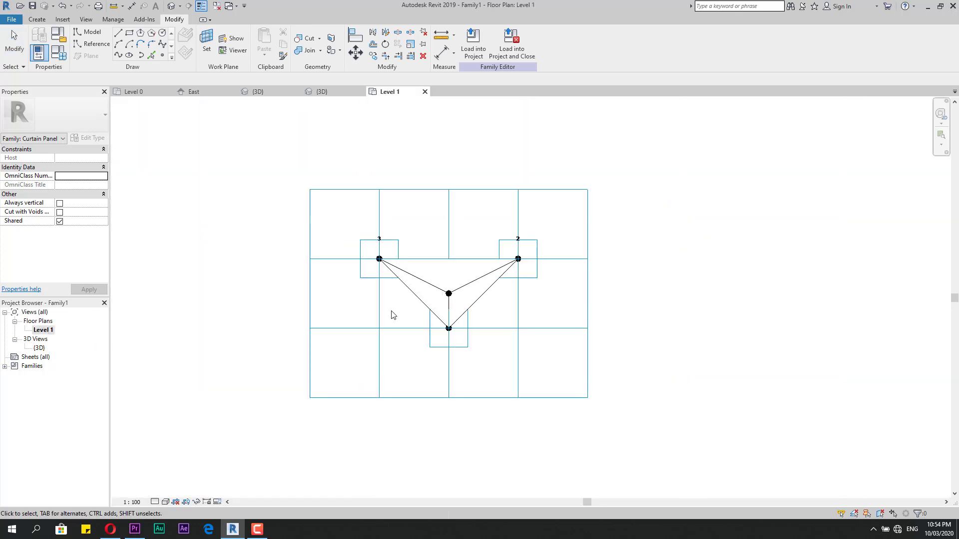
left_click(407, 238)
left_click(81, 158)
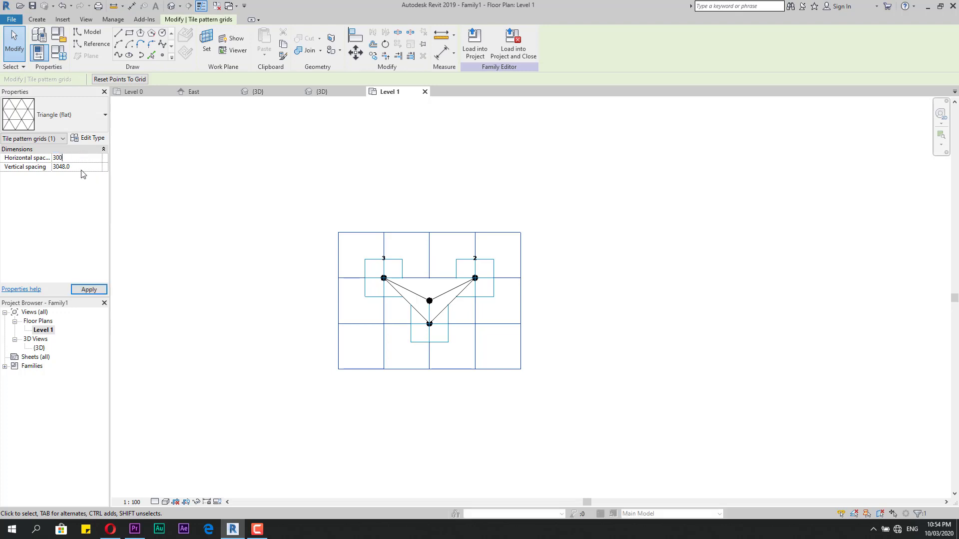
key("Tab")
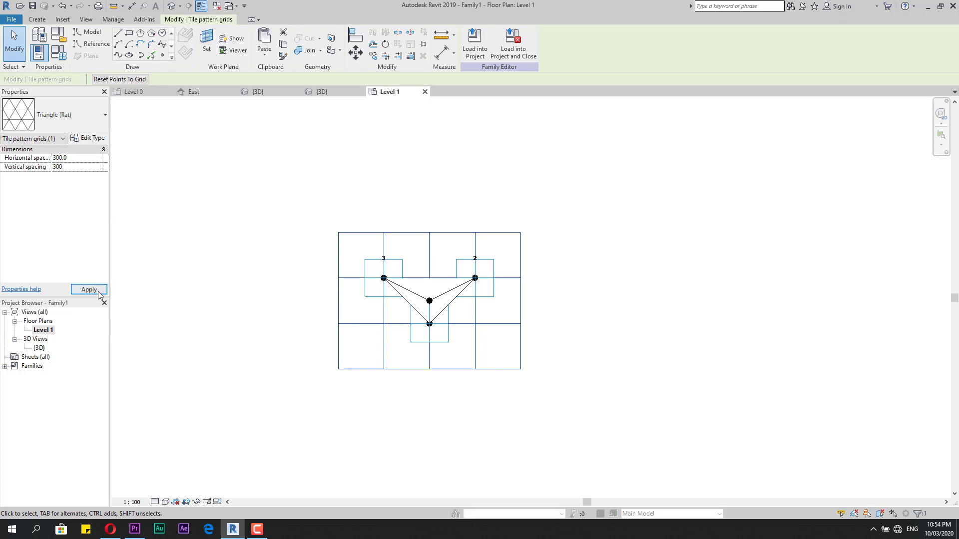
type("300")
left_click(98, 294)
left_click(378, 300)
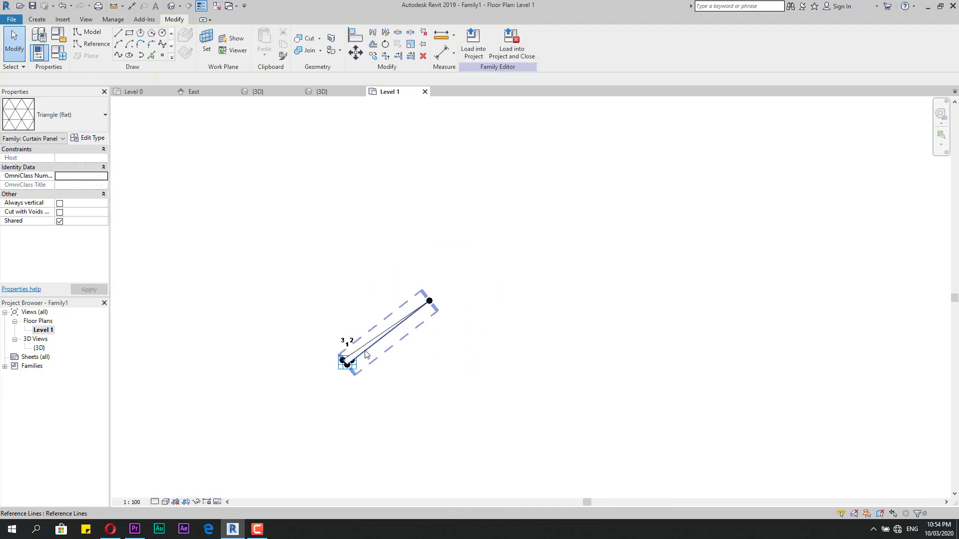
- Check the distorted panel in plan and 3D, then undo the grid spacing change and the last triangular face
scroll(366, 351, "up", 2)
mouse_move(395, 412)
middle_mouse_down()
mouse_move(462, 316)
mouse_move(423, 362)
mouse_move(450, 325)
mouse_move(428, 360)
mouse_move(443, 317)
mouse_move(391, 400)
middle_mouse_up()
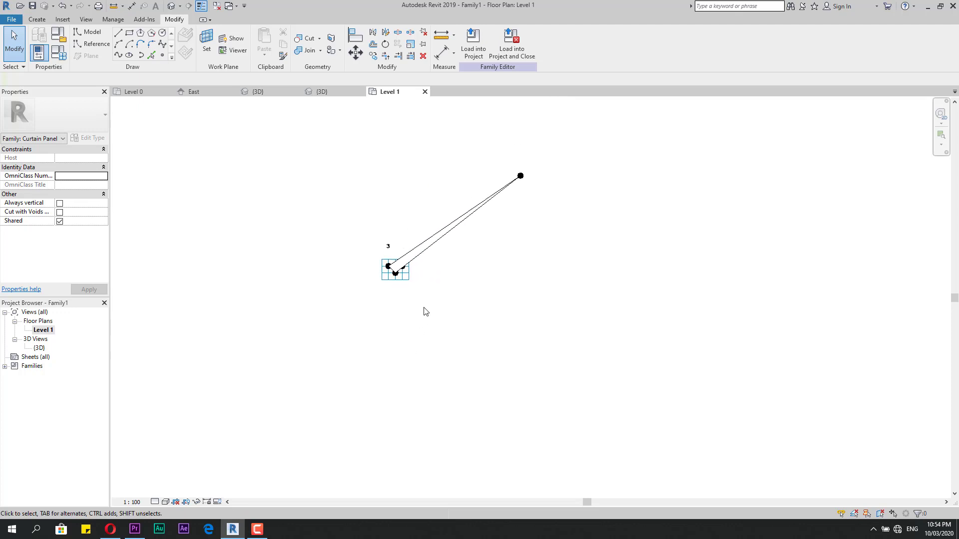
scroll(423, 306, "up", 1)
left_click(325, 92)
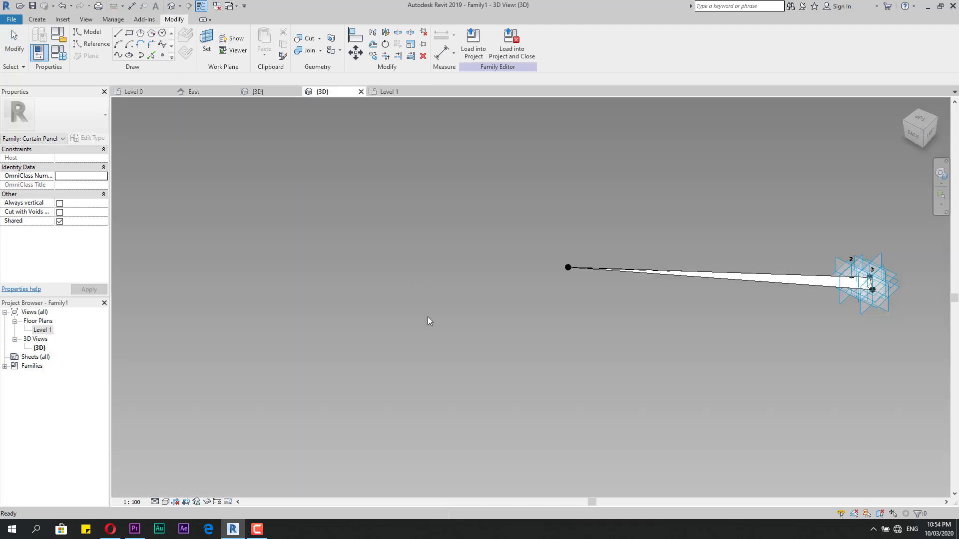
scroll(428, 317, "down", 3)
scroll(680, 321, "up", 5)
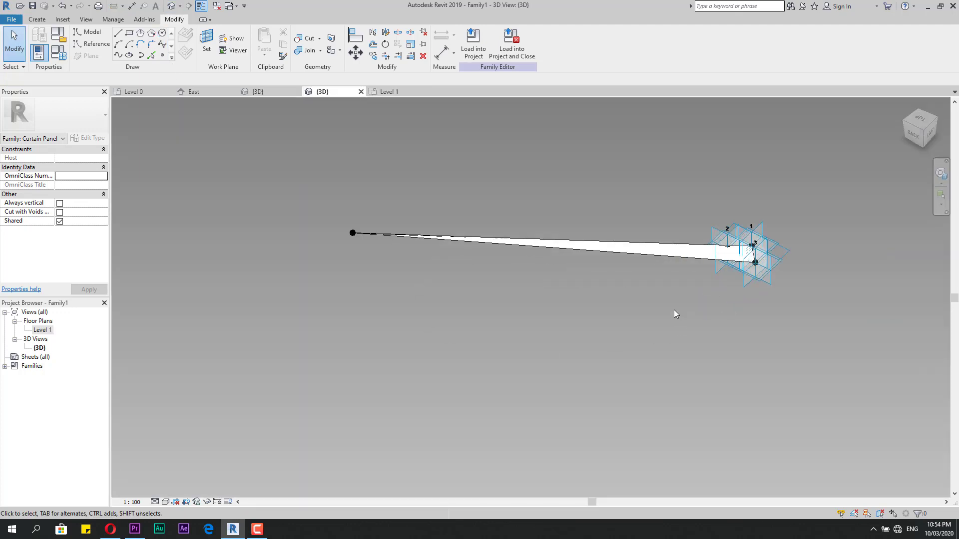
key("ctrl+z")
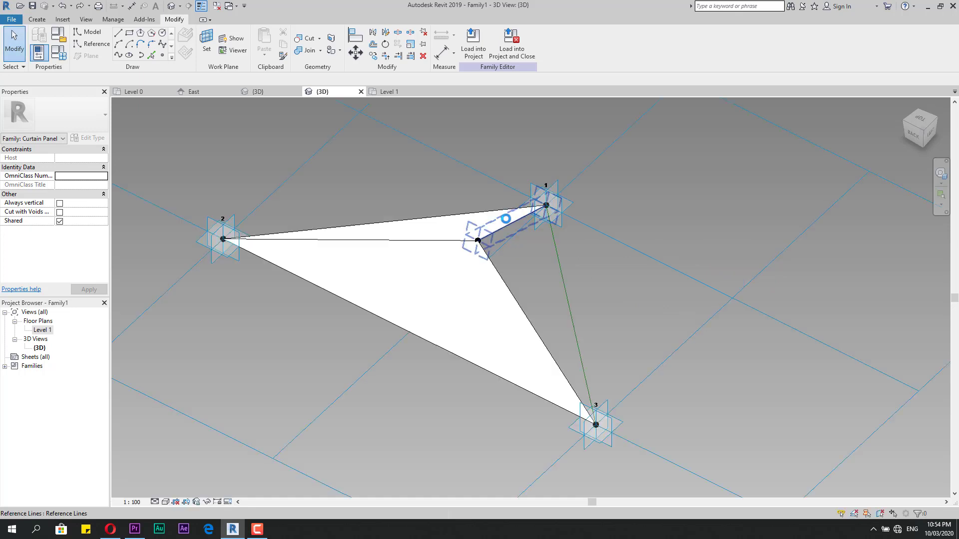
- Recreate the flat triangular solid form from the three reference lines joining point 1, point 3 and the raised point
left_click(566, 283)
left_click(503, 281, "ctrl")
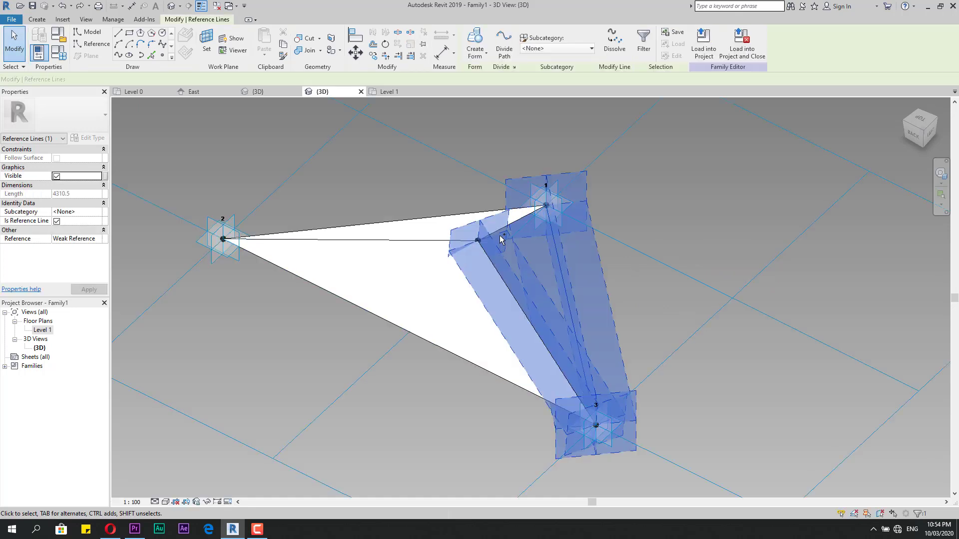
left_click(501, 228, "ctrl")
left_click(475, 54)
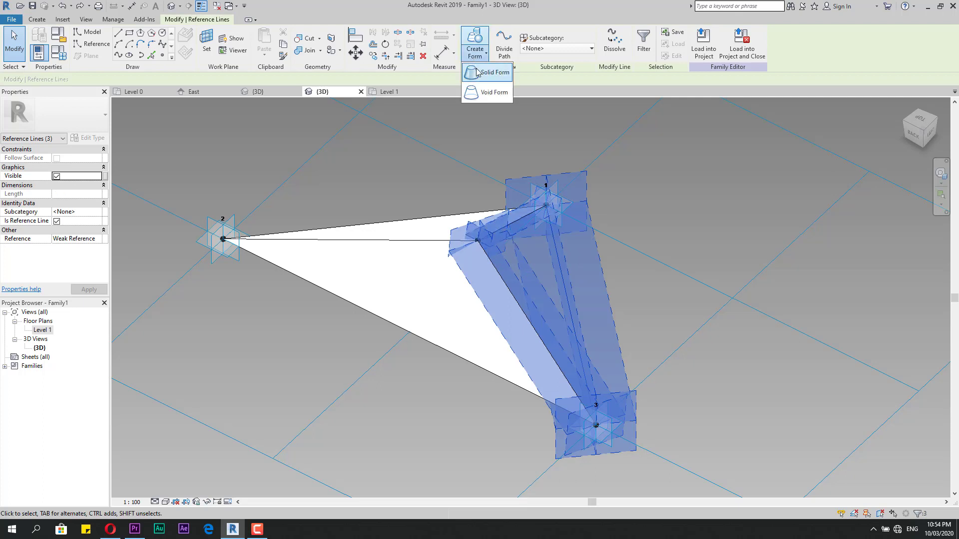
left_click(490, 75)
left_click(481, 441)
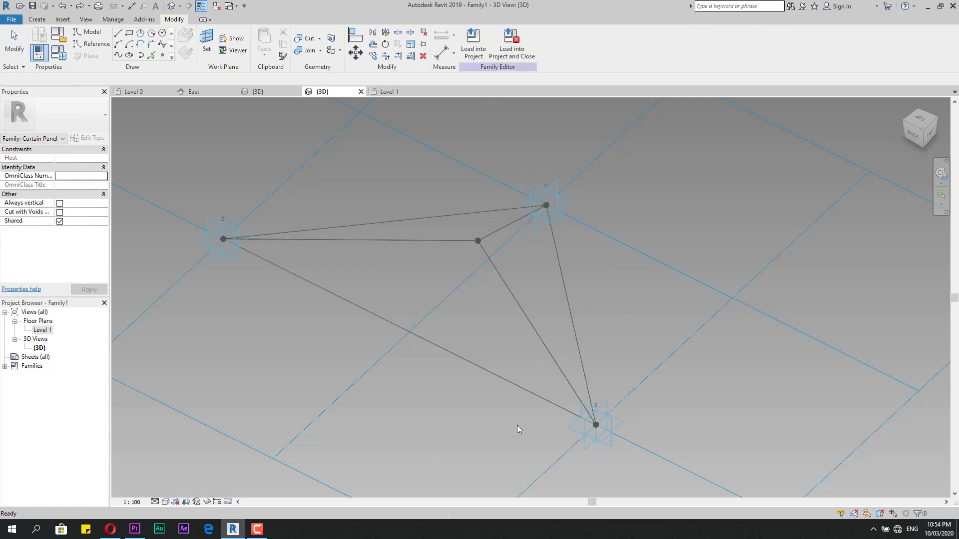
scroll(643, 223, "down", 2)
- In the Level 1 floor plan, set the raised reference point's host to Level : Level 1
double_click(42, 330)
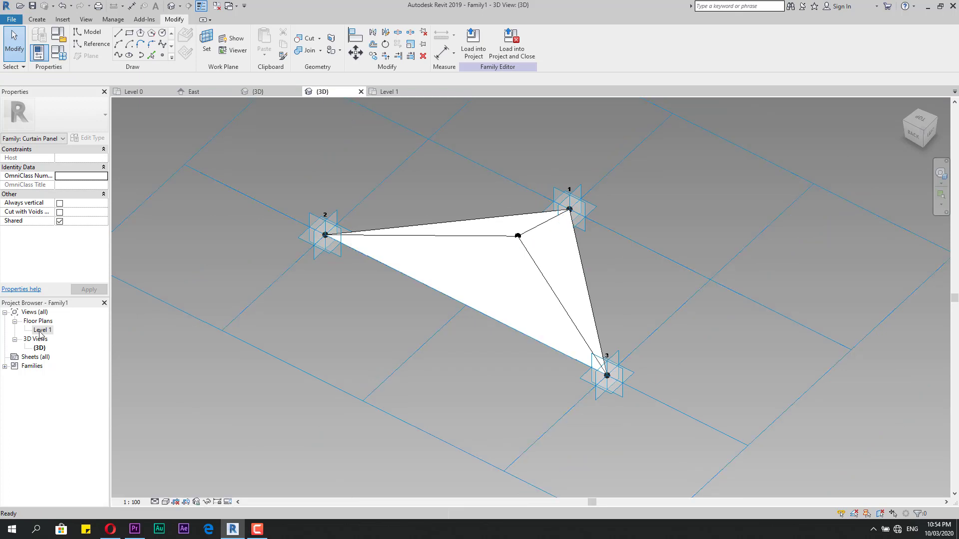
scroll(445, 347, "down", 3)
scroll(461, 223, "up", 2)
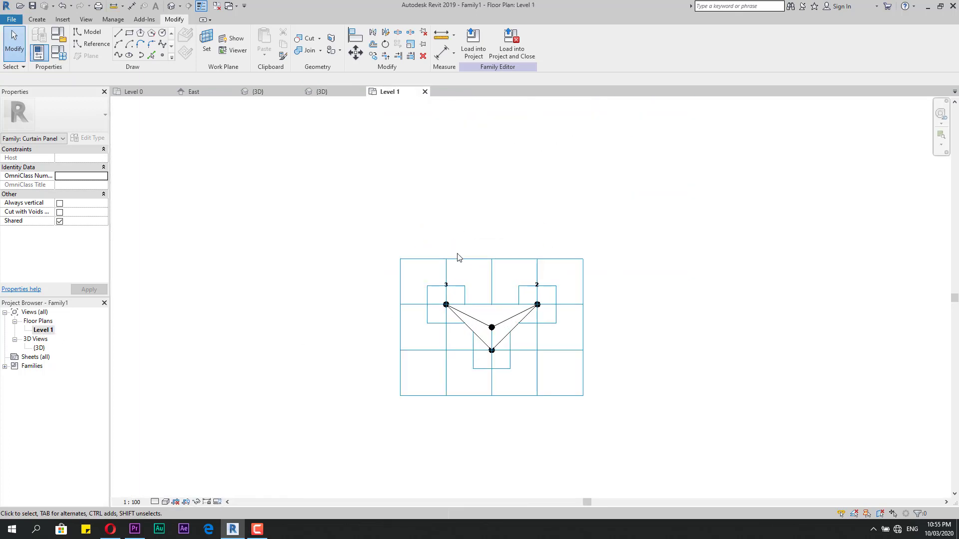
left_click(459, 260)
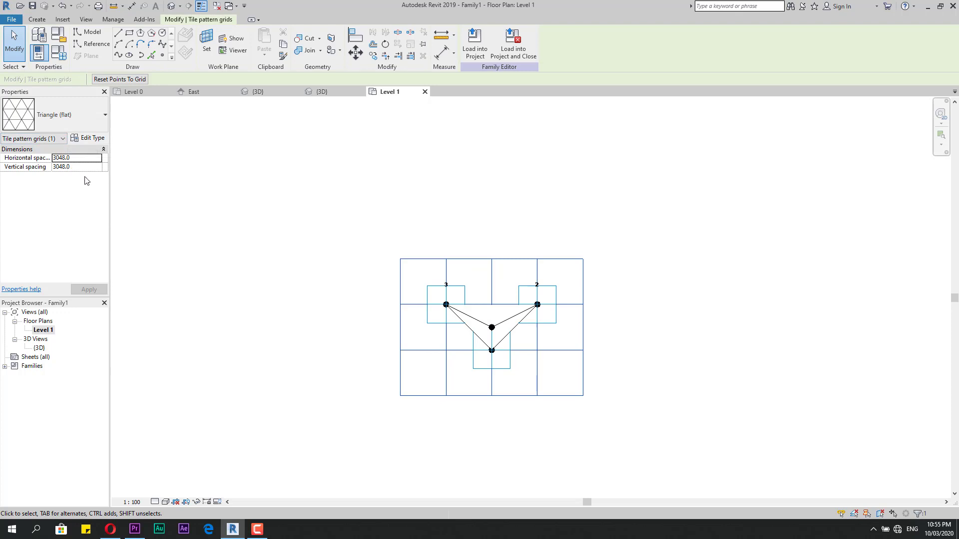
scroll(499, 332, "up", 5)
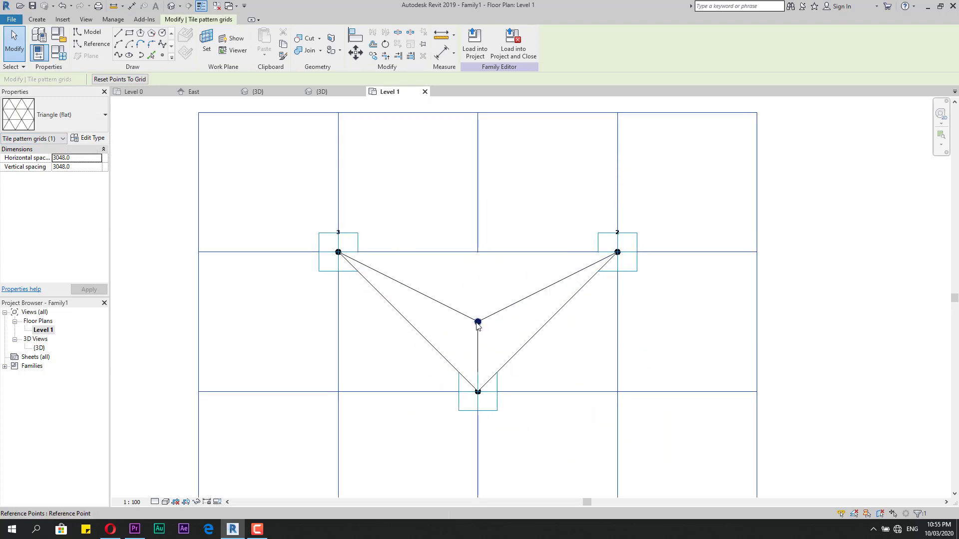
left_click(478, 322)
left_click(148, 79)
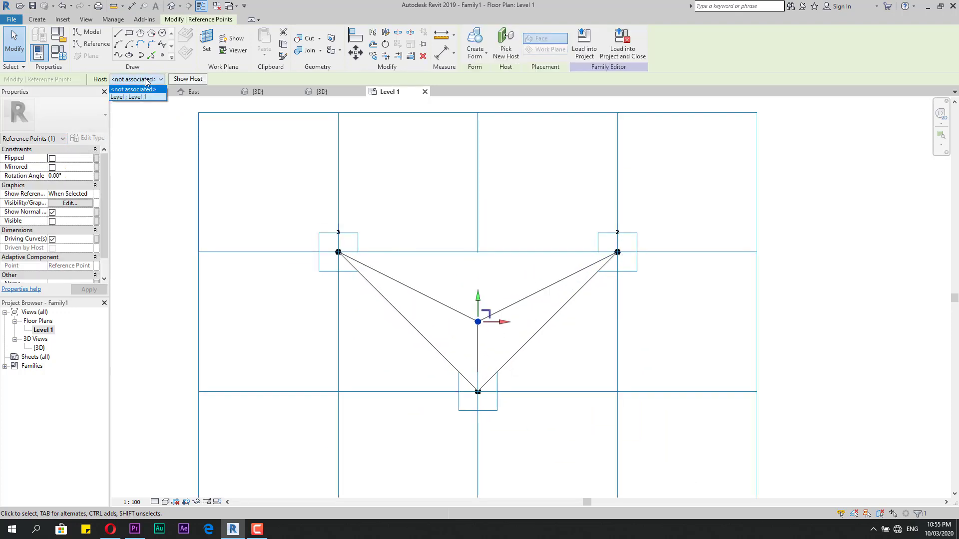
left_click(140, 98)
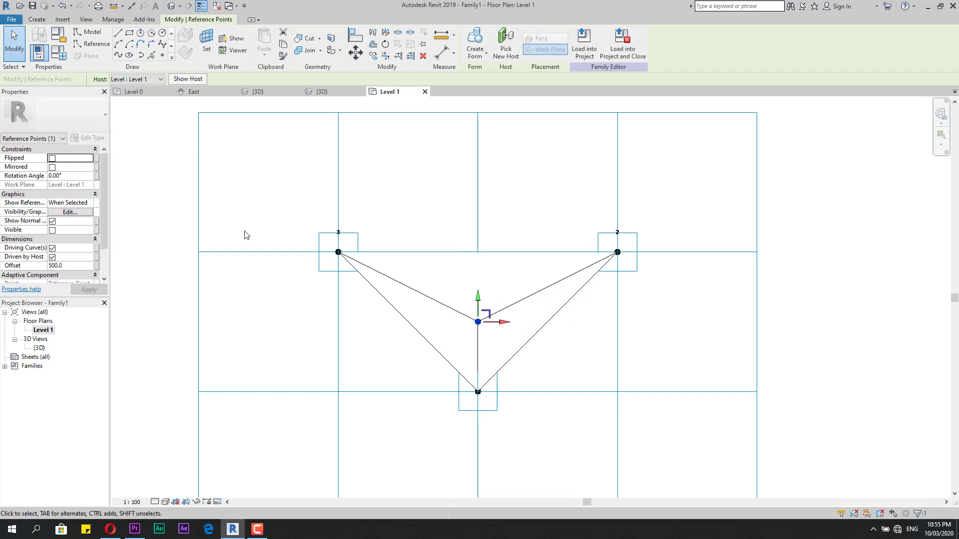
key("Escape")
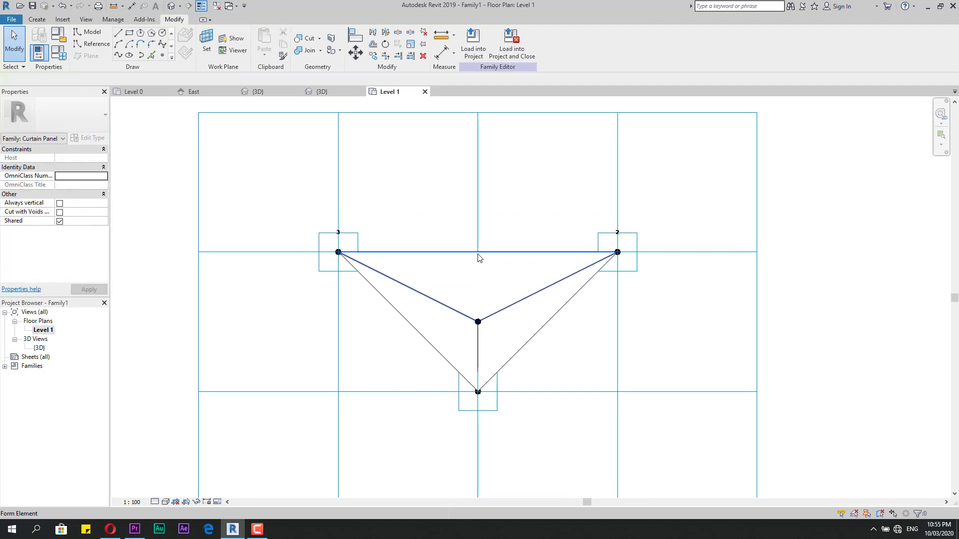
scroll(353, 298, "down", 2)
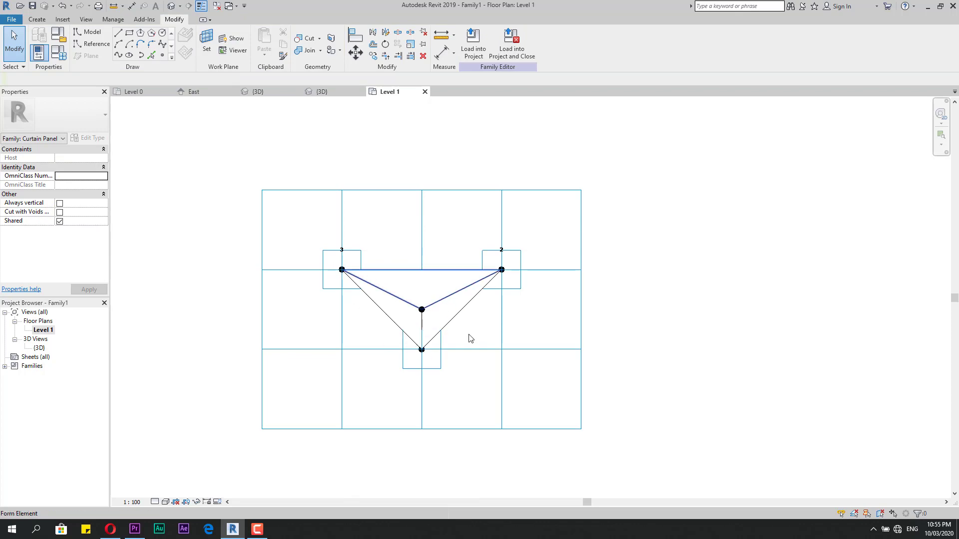
- Save the curtain panel family as patrren 01 in the UK folder of the Metric Library
left_click(32, 7)
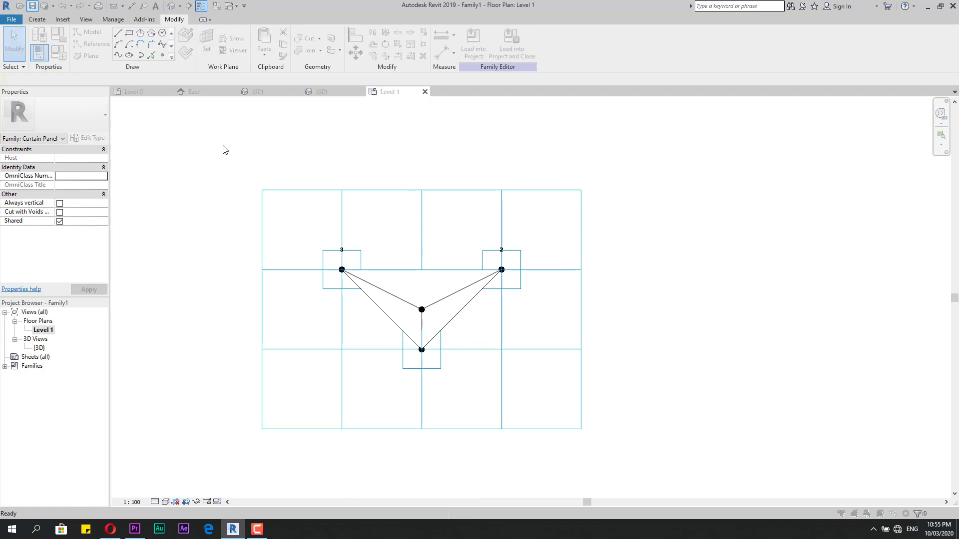
scroll(336, 319, "down", 2)
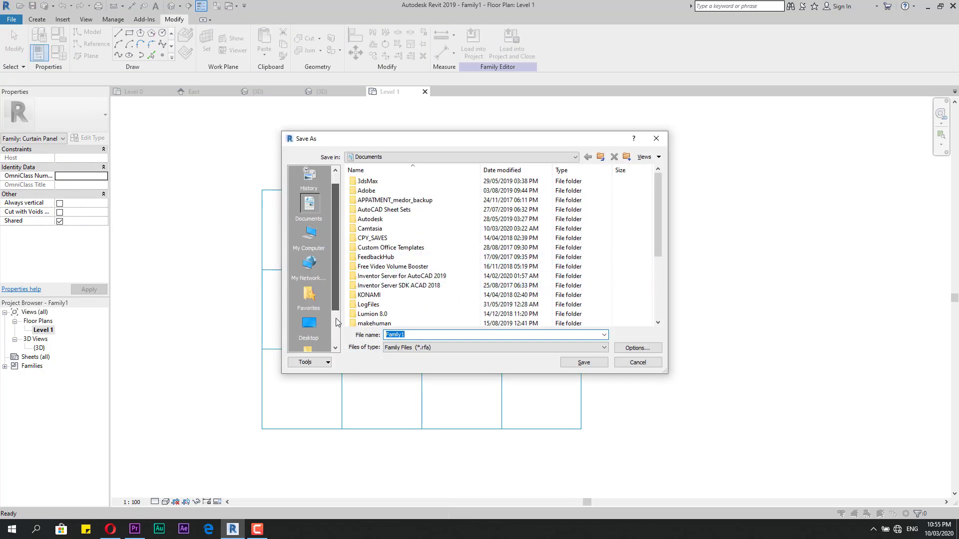
left_click(309, 297)
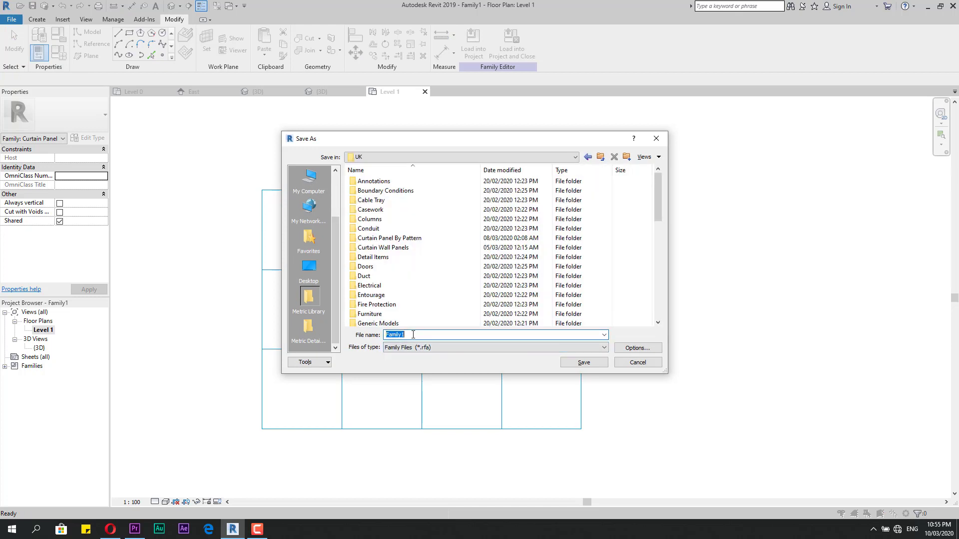
left_click(413, 335)
type("patr")
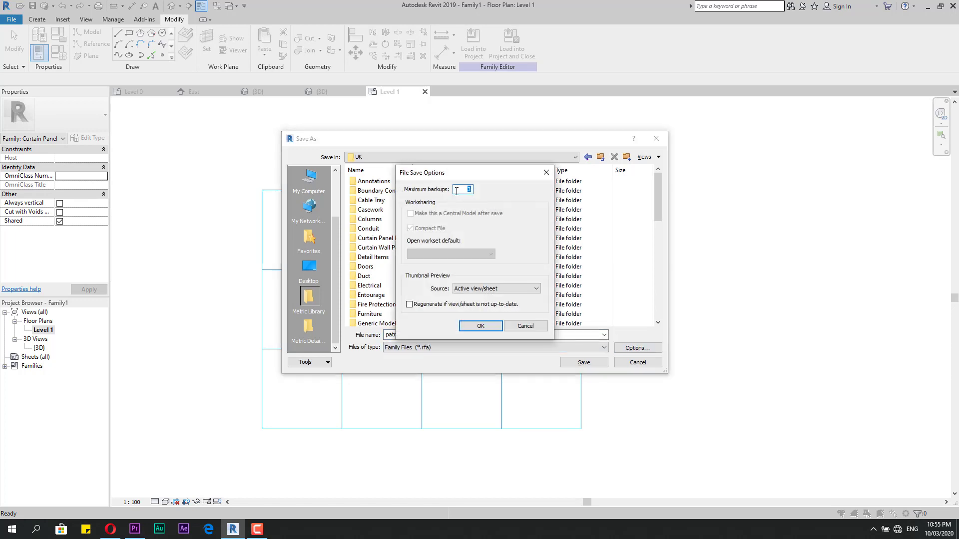
left_click(474, 326)
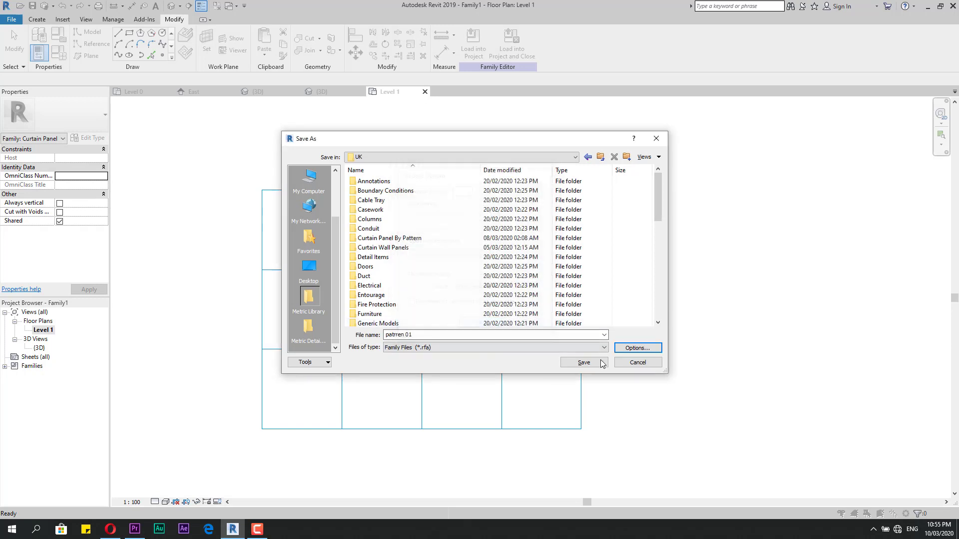
left_click(587, 365)
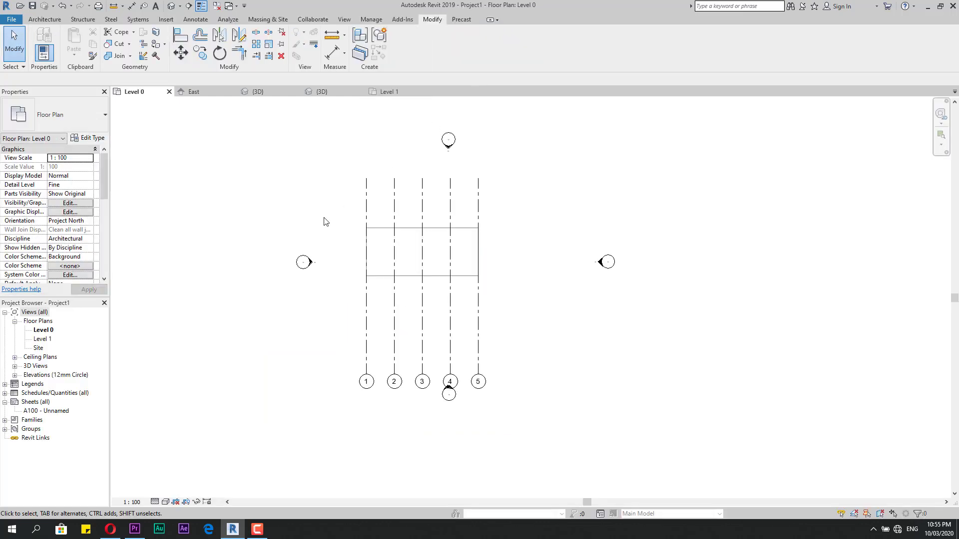
- In Project1's 3D view, open the wavy-roofed mass for in-place editing
scroll(392, 245, "up", 2)
left_click(172, 6)
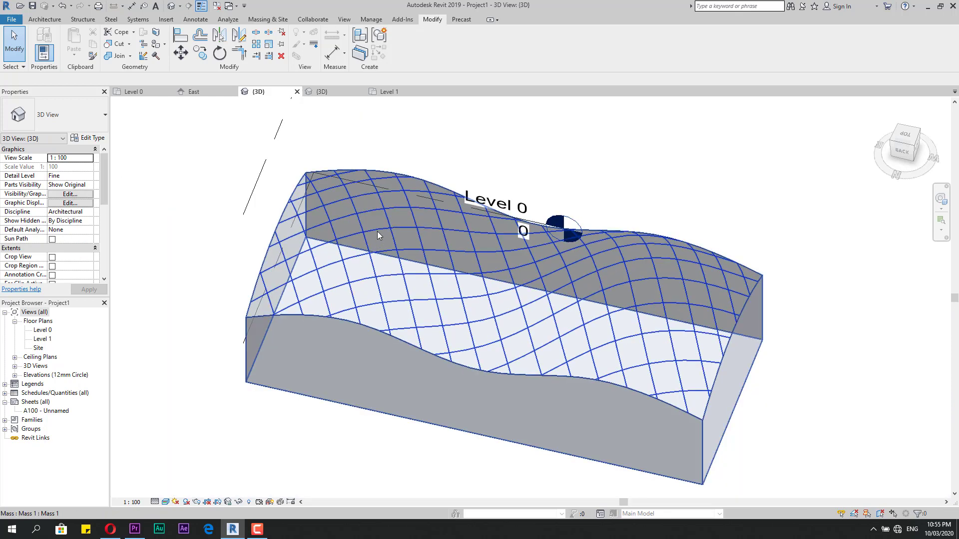
left_click(377, 232)
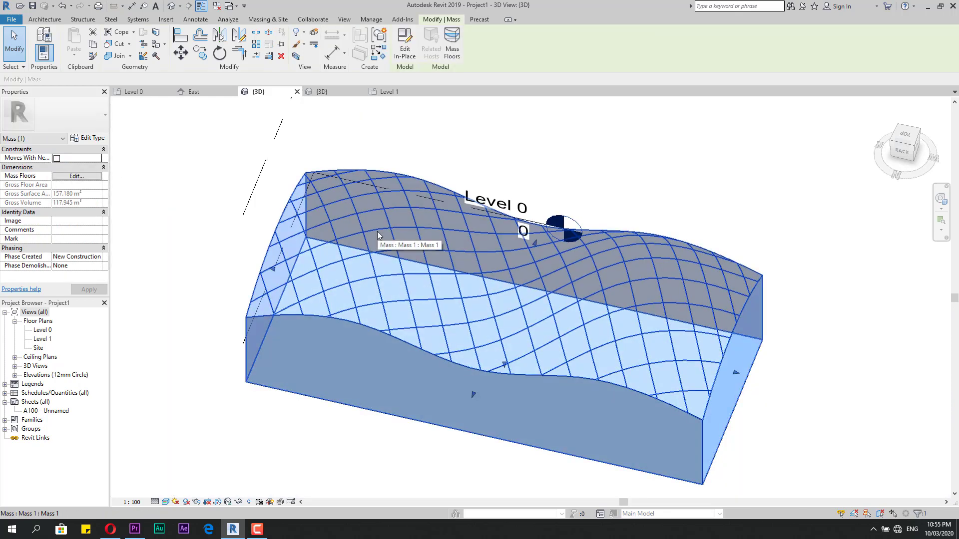
left_click(403, 59)
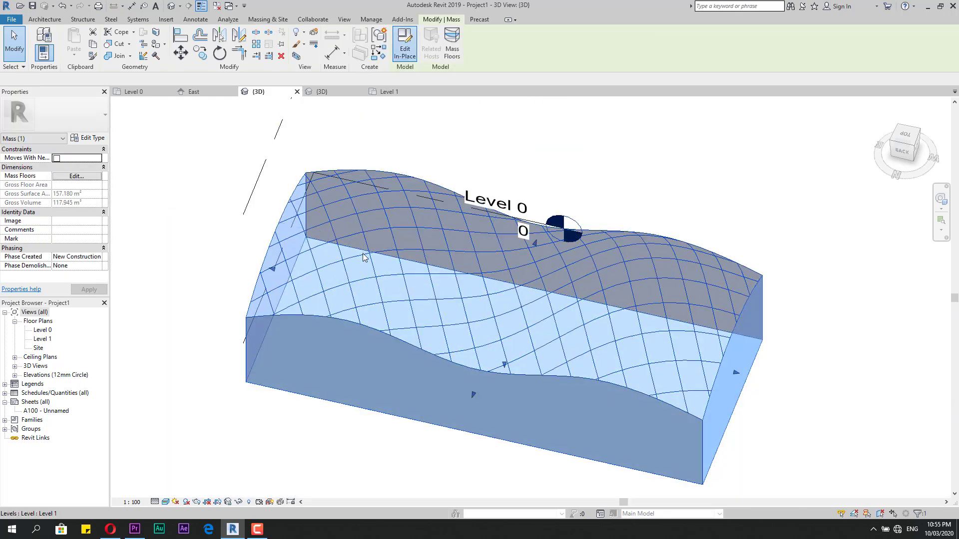
- Apply the Triangle (flat) panel type patrren 01 to the mass's divided roof surface
left_click(293, 202)
left_click(76, 118)
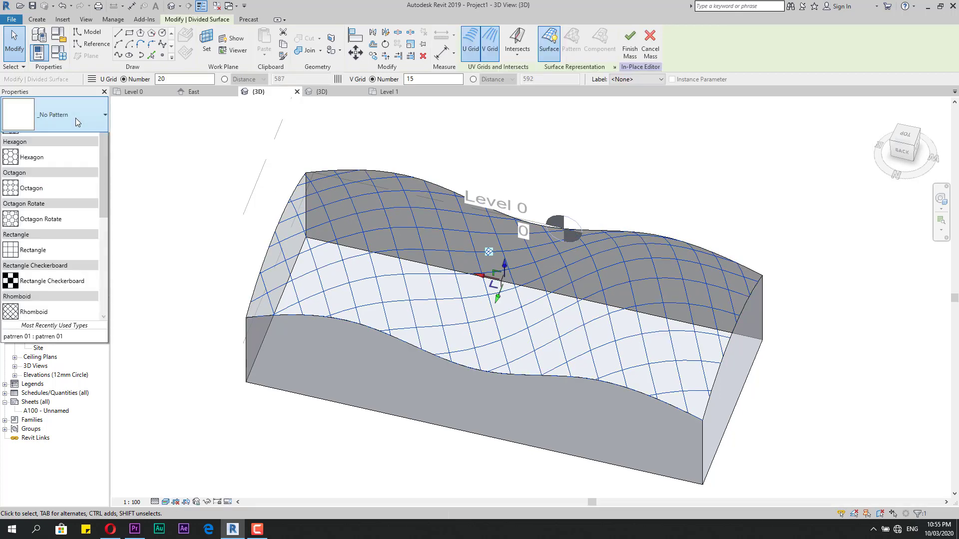
scroll(72, 250, "down", 5)
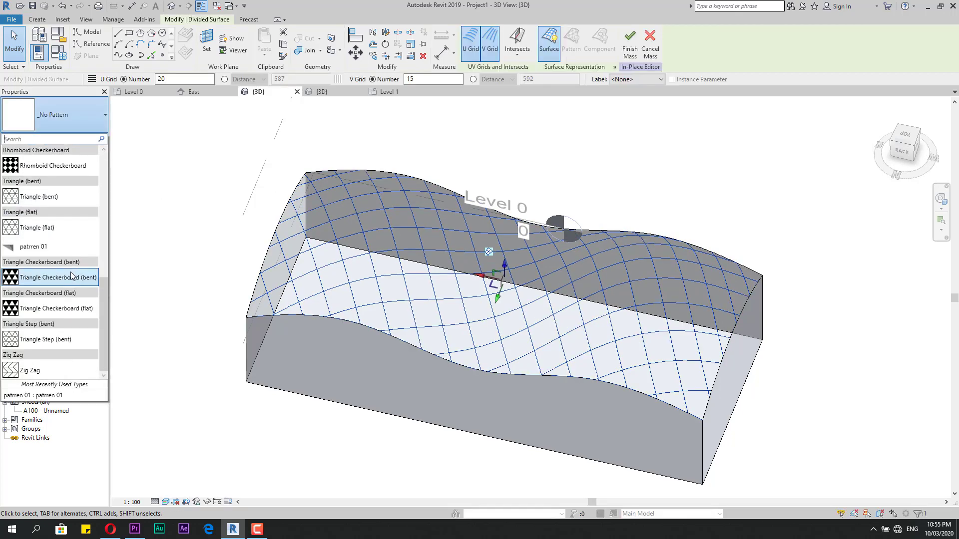
left_click(47, 247)
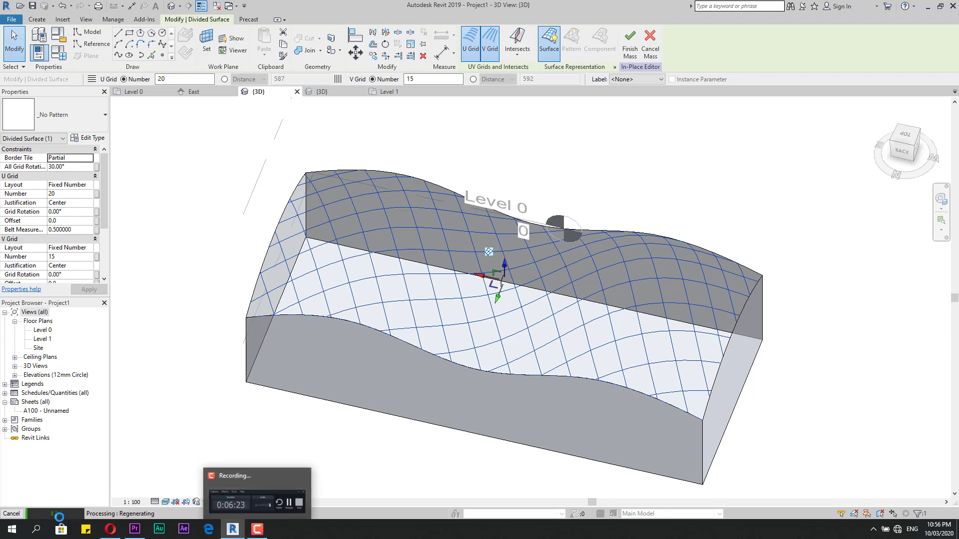
left_click(257, 529)
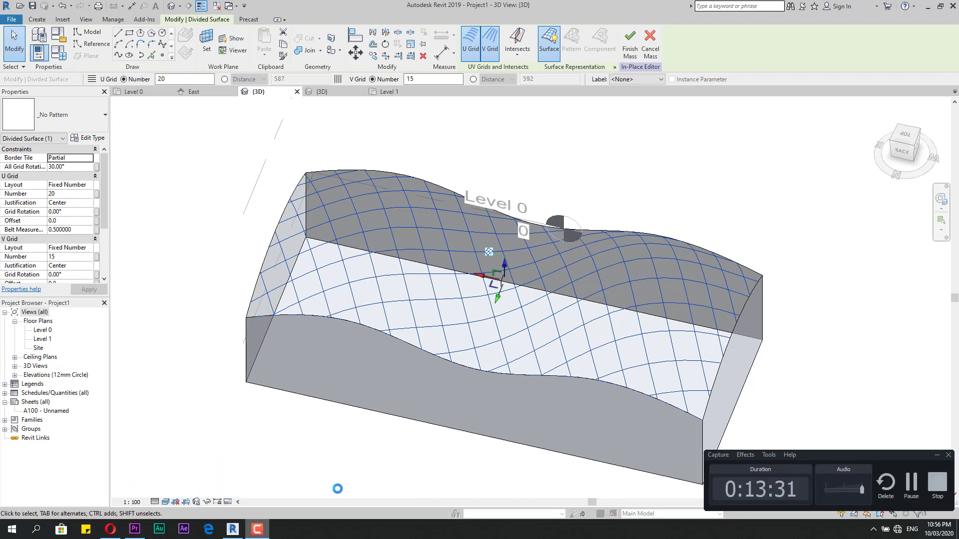
left_click(906, 499)
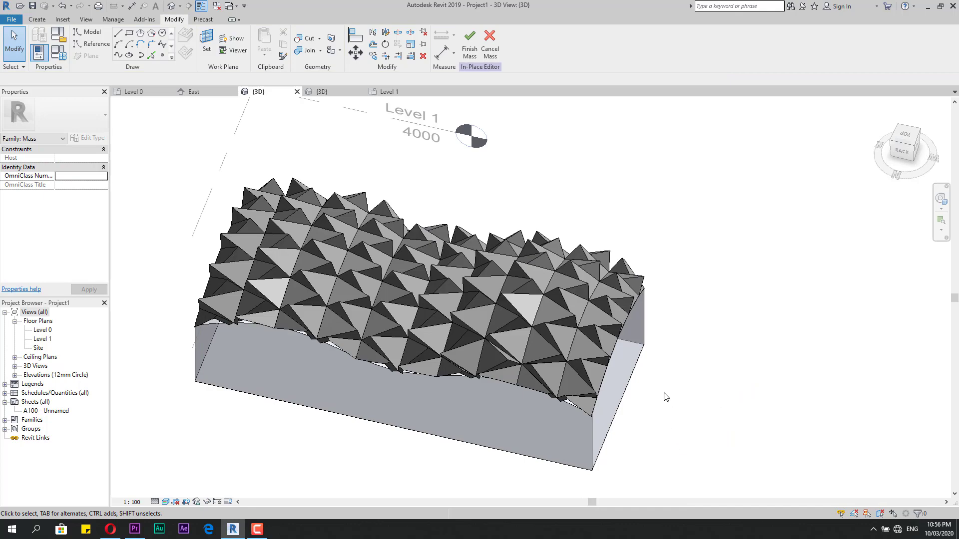
- Inspect the pyramid panels on the wavy roof from the back, front and close up
middle_click_drag(638, 436, 677, 340, "shift")
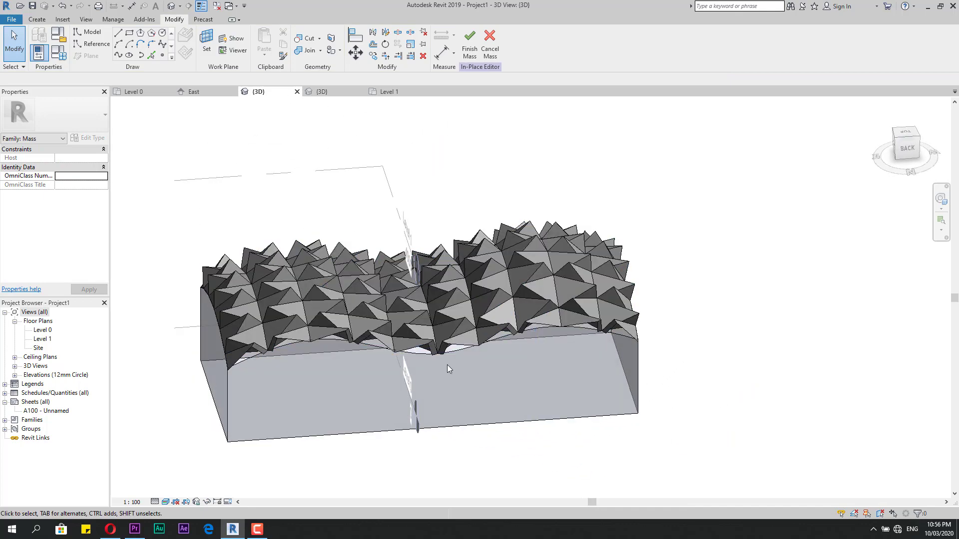
scroll(450, 367, "up", 5)
scroll(487, 342, "down", 5)
middle_click_drag(301, 392, 575, 379, "shift")
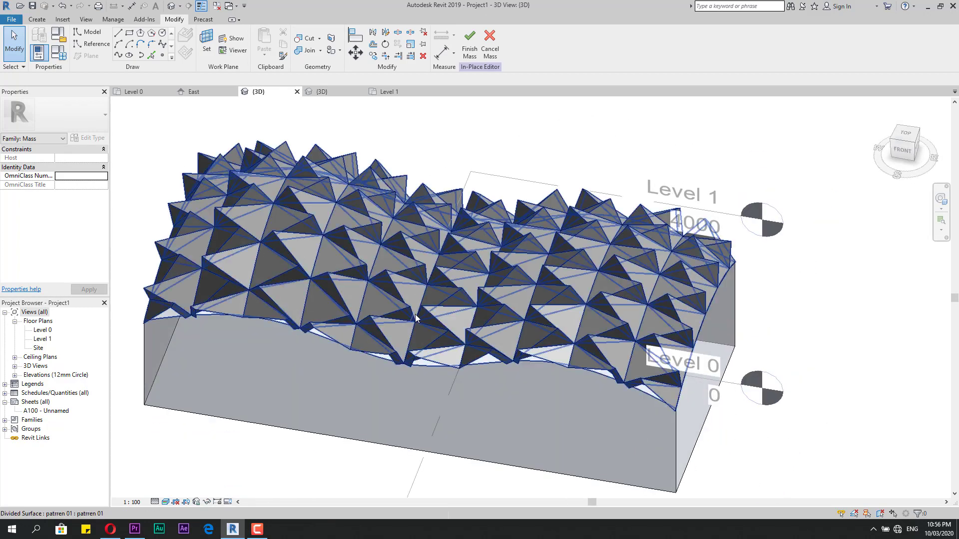
scroll(393, 300, "up", 5)
scroll(399, 352, "down", 1)
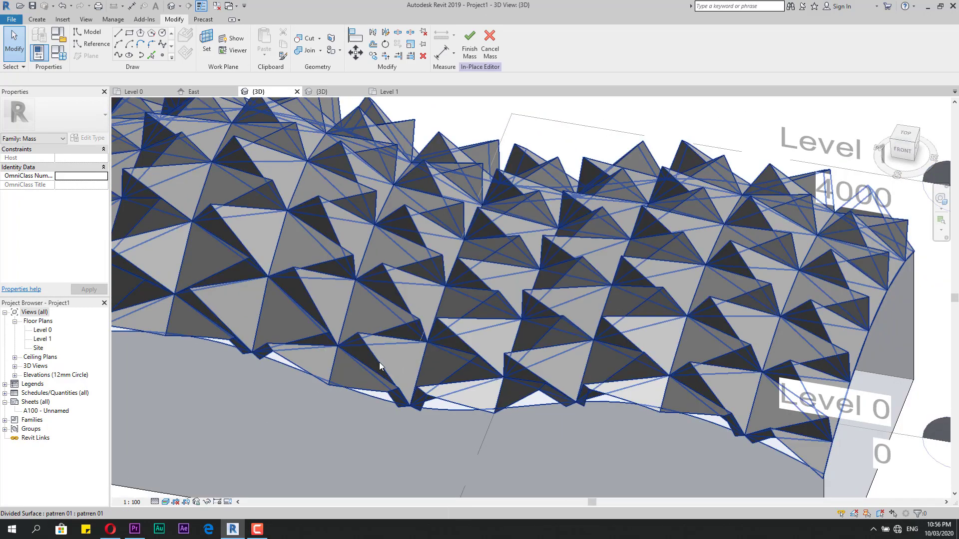
left_click(379, 361)
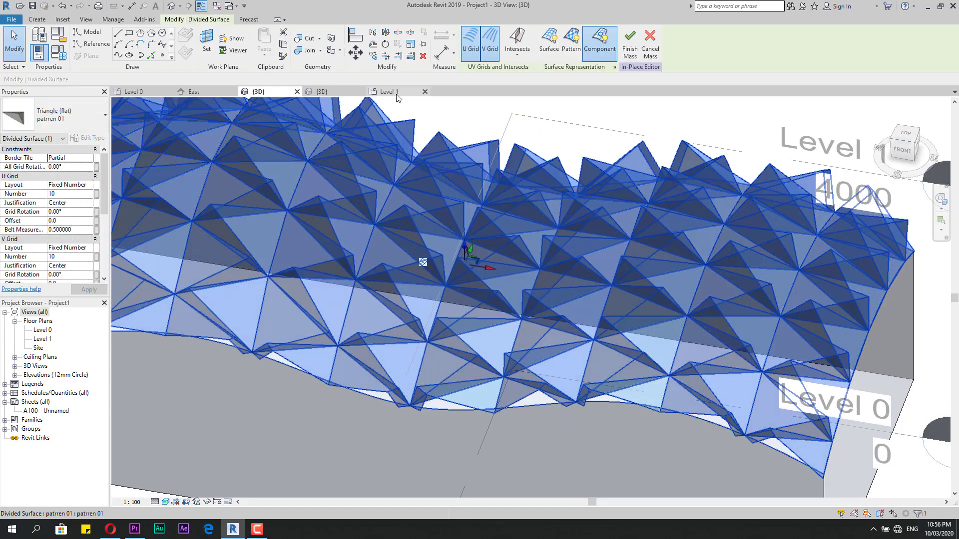
double_click(378, 222)
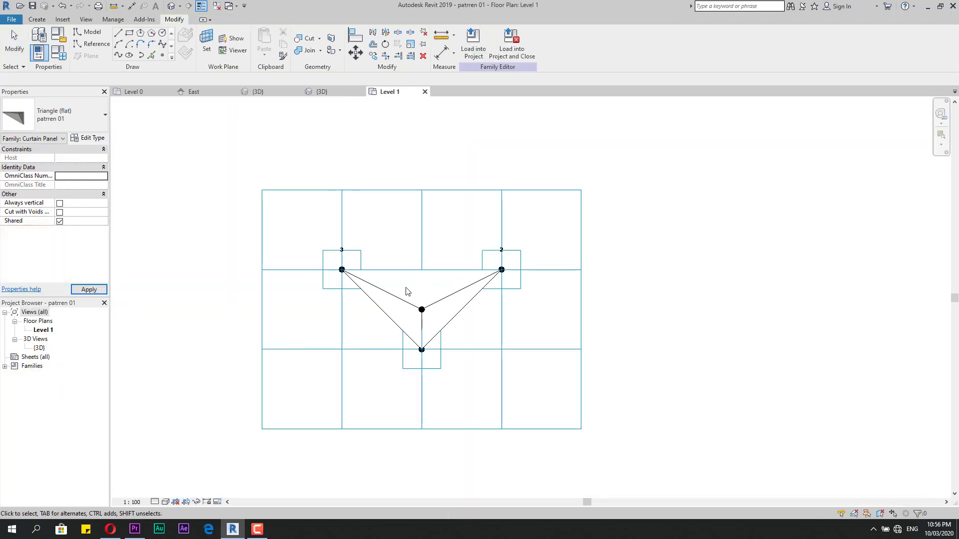
scroll(370, 269, "up", 1)
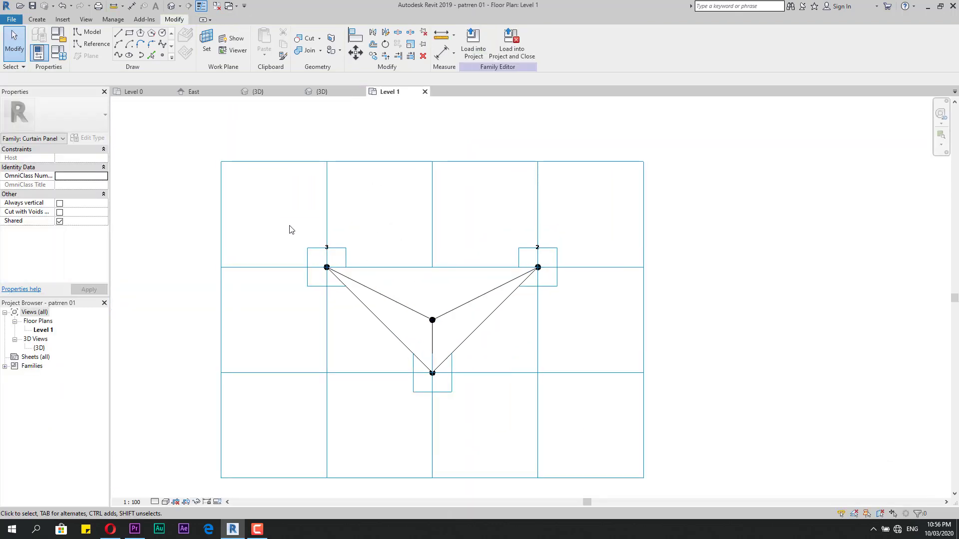
left_click(340, 279)
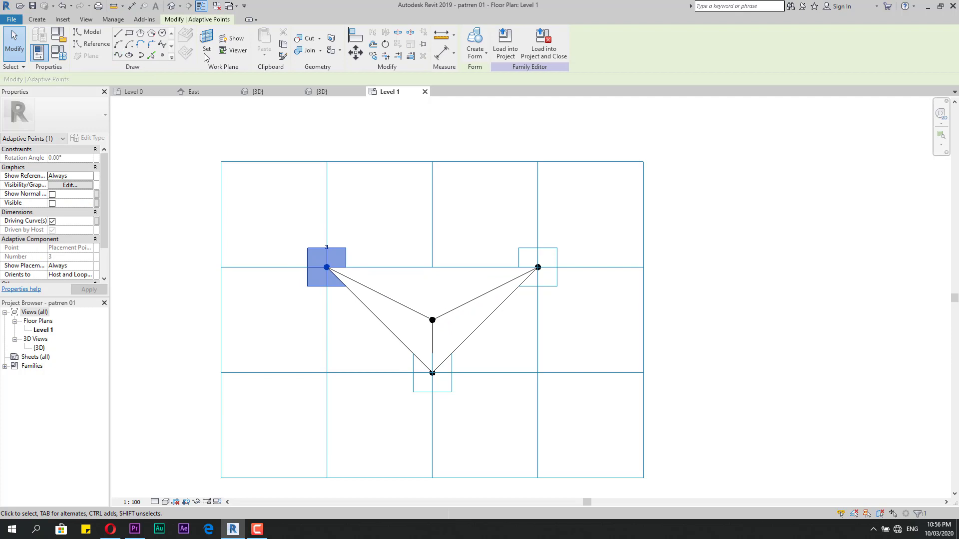
left_click(356, 52)
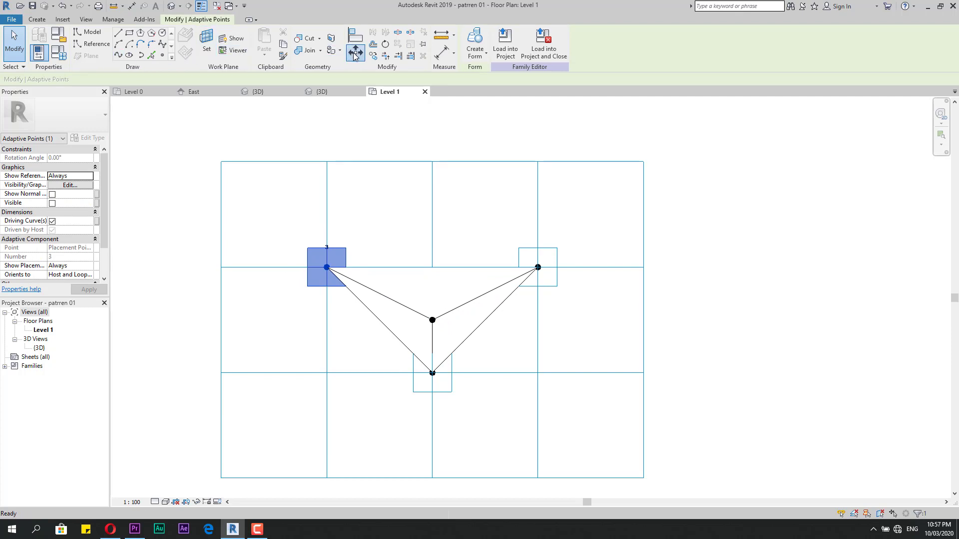
left_click(327, 267)
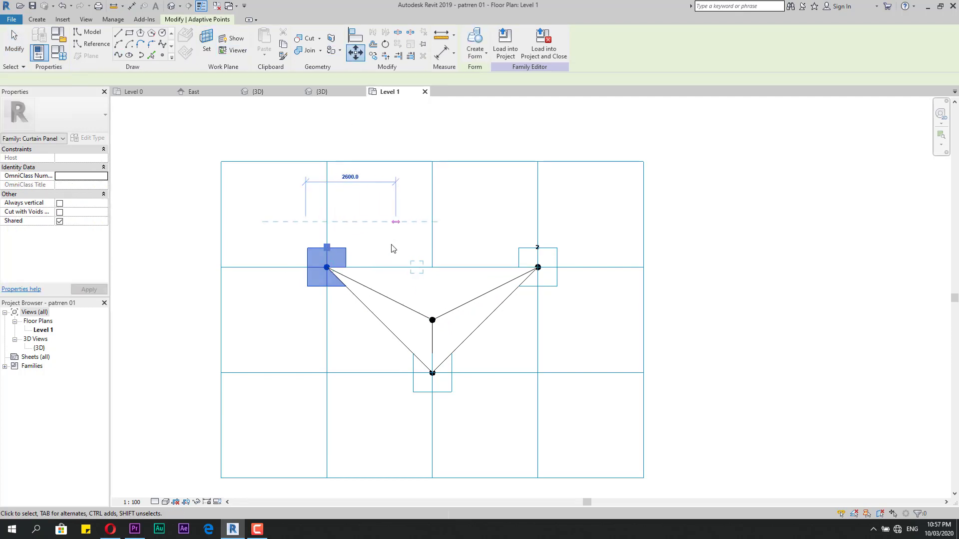
key("Escape")
- Examine the triangular panel and its tile grid in the family's floor plan and 3D view
scroll(385, 278, "down", 1)
middle_click_drag(404, 329, 357, 393)
scroll(372, 372, "down", 1)
middle_click_drag(384, 382, 416, 342)
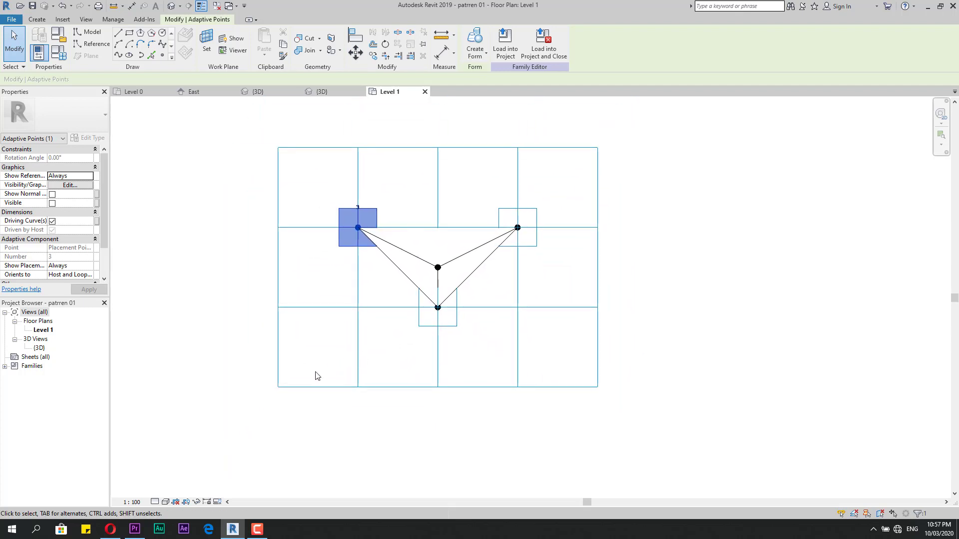
scroll(364, 359, "down", 1)
middle_click_drag(364, 359, 387, 352)
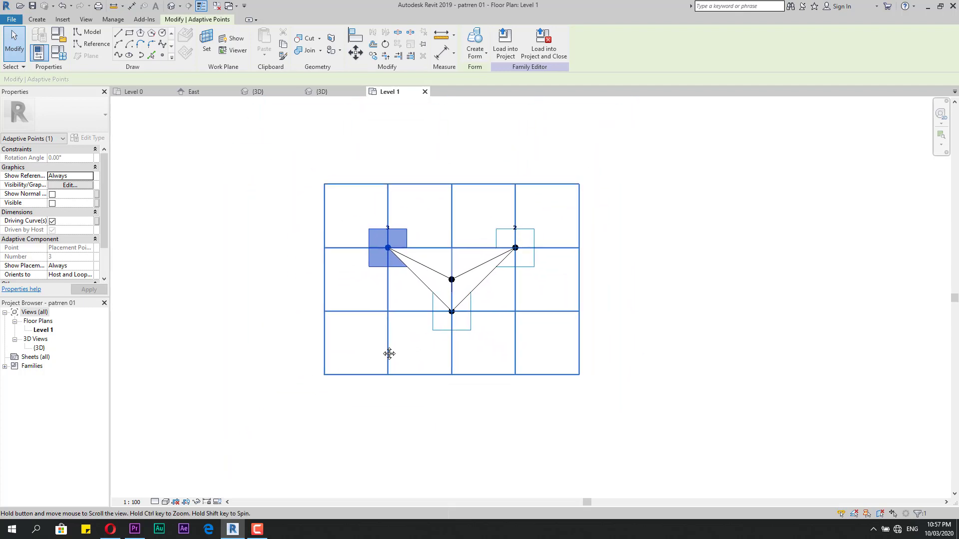
left_click(171, 5)
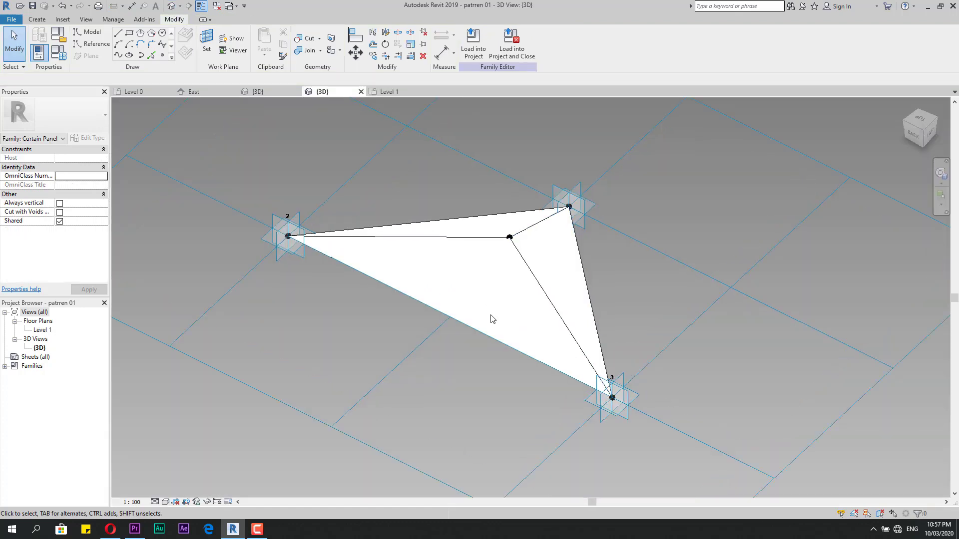
scroll(492, 318, "down", 2)
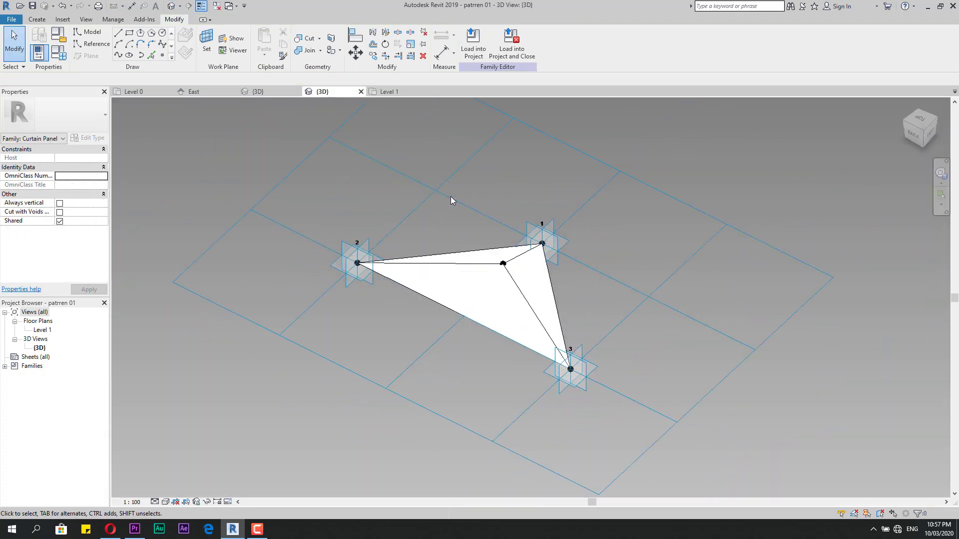
scroll(451, 201, "down", 1)
left_click(257, 534)
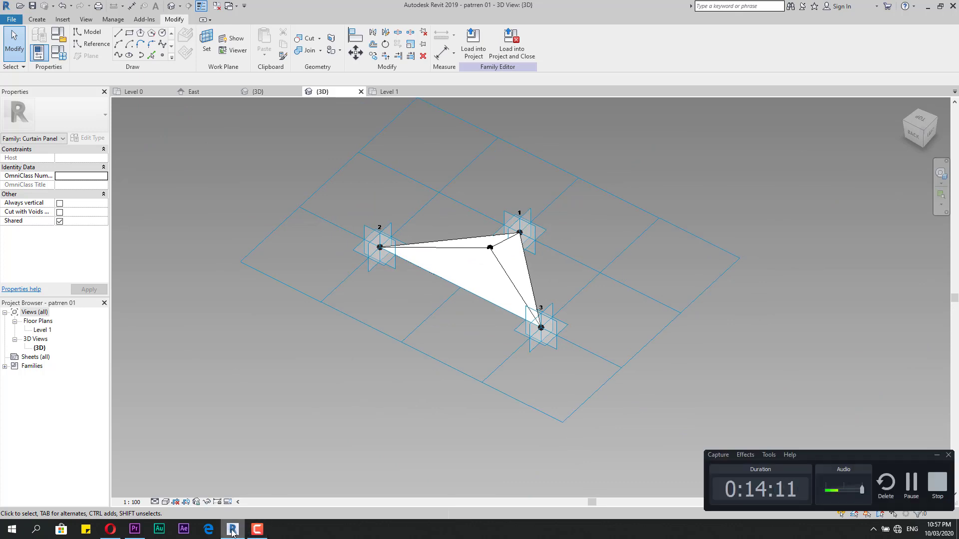
- Return to Project1's Level 0 floor plan and finish the in-place mass edit
left_click(152, 91)
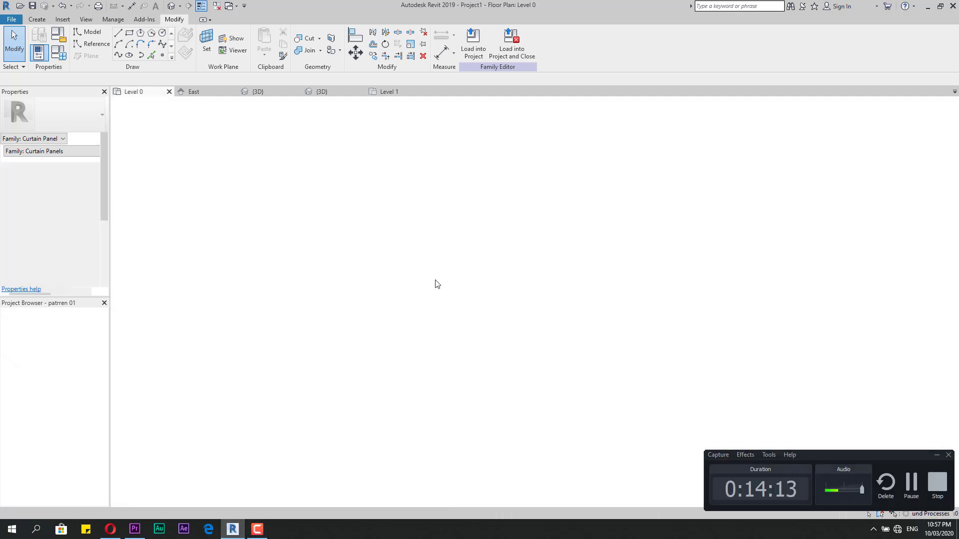
key("Escape")
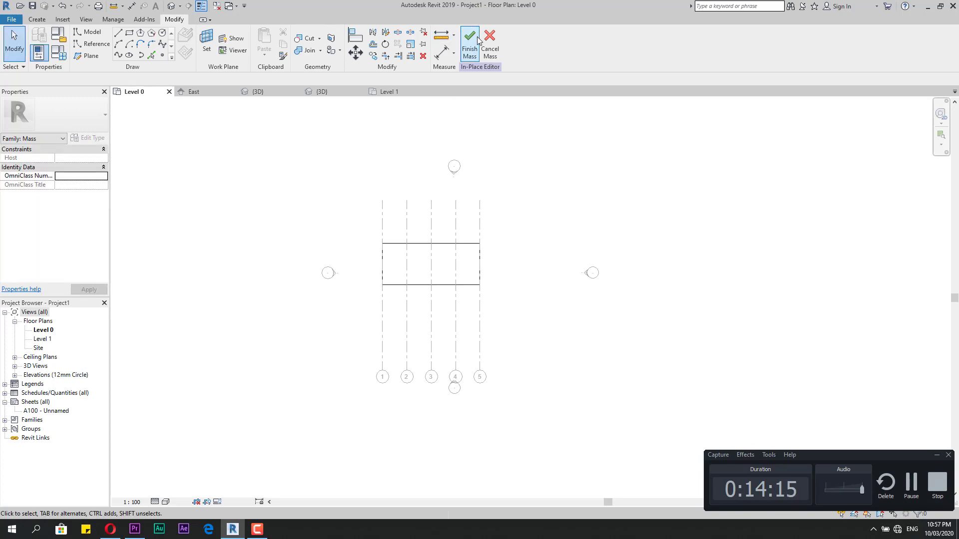
left_click(470, 43)
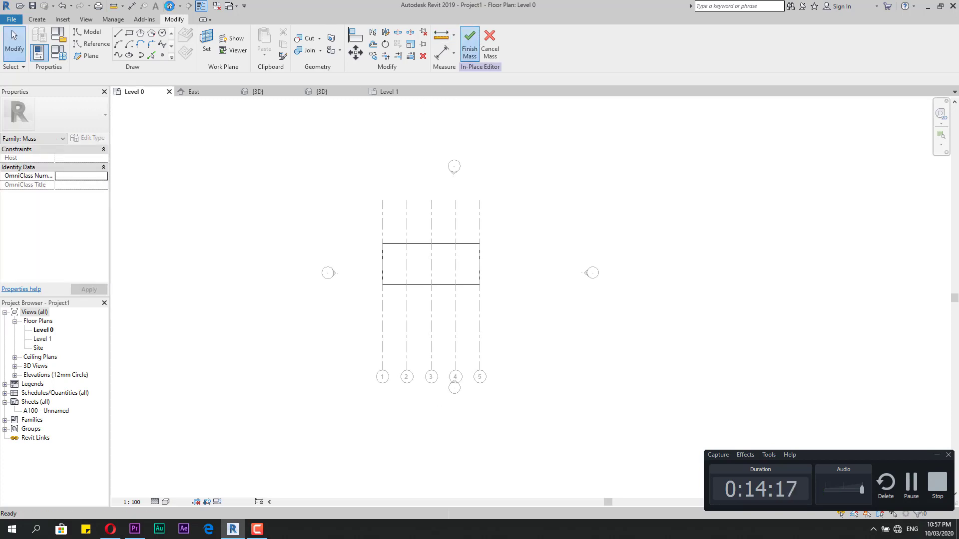
- Inspect the finished panelled mass in Project1's 3D view
left_click(258, 92)
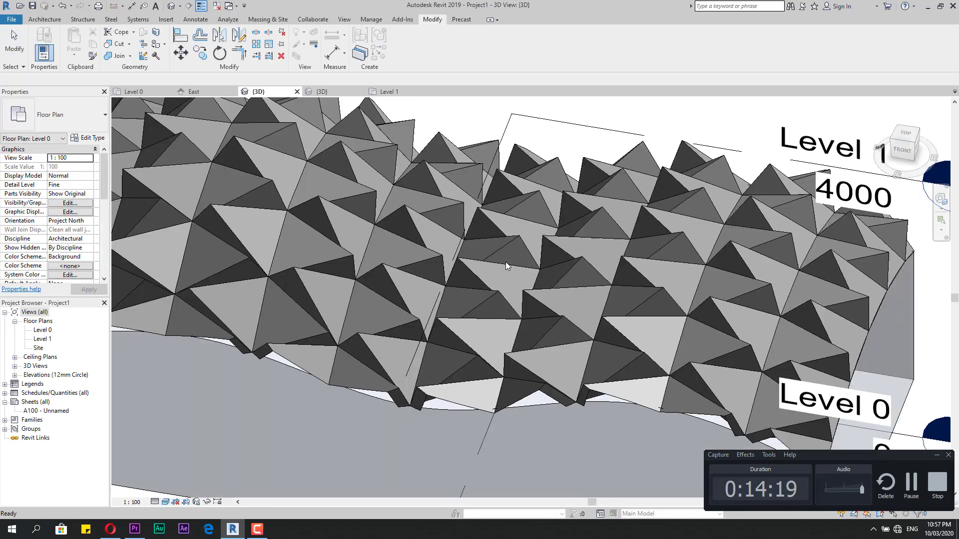
scroll(400, 280, "down", 2)
left_click(230, 334)
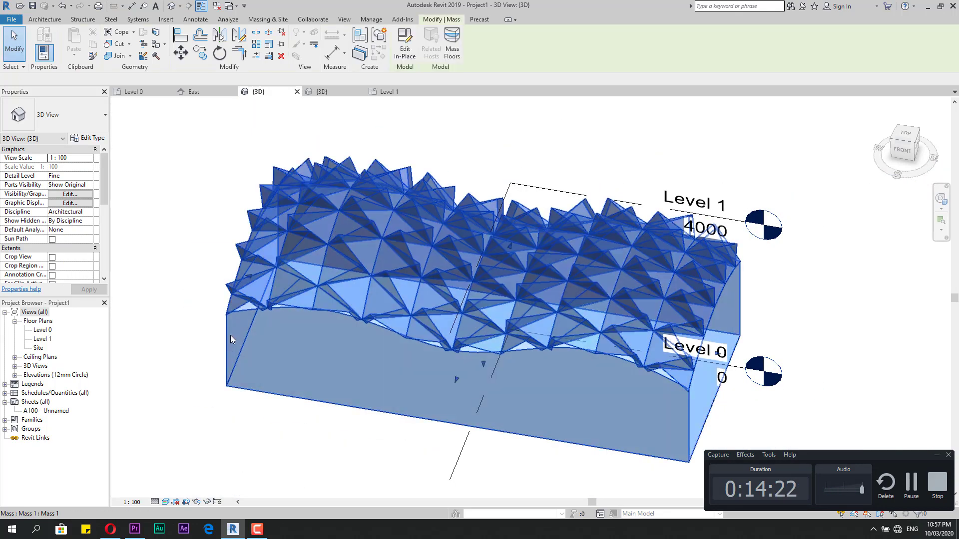
scroll(261, 310, "down", 2)
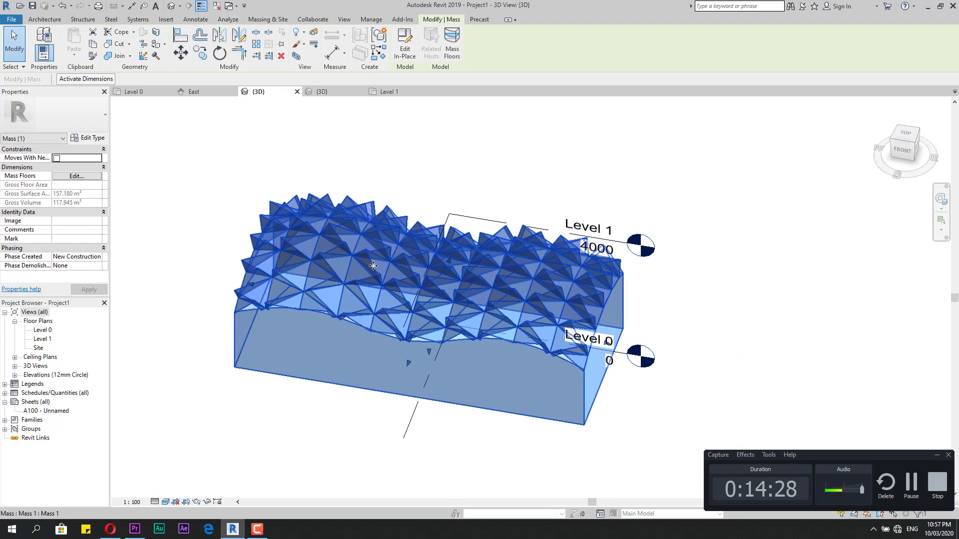
scroll(351, 218, "up", 2)
scroll(349, 242, "down", 2)
key("Escape")
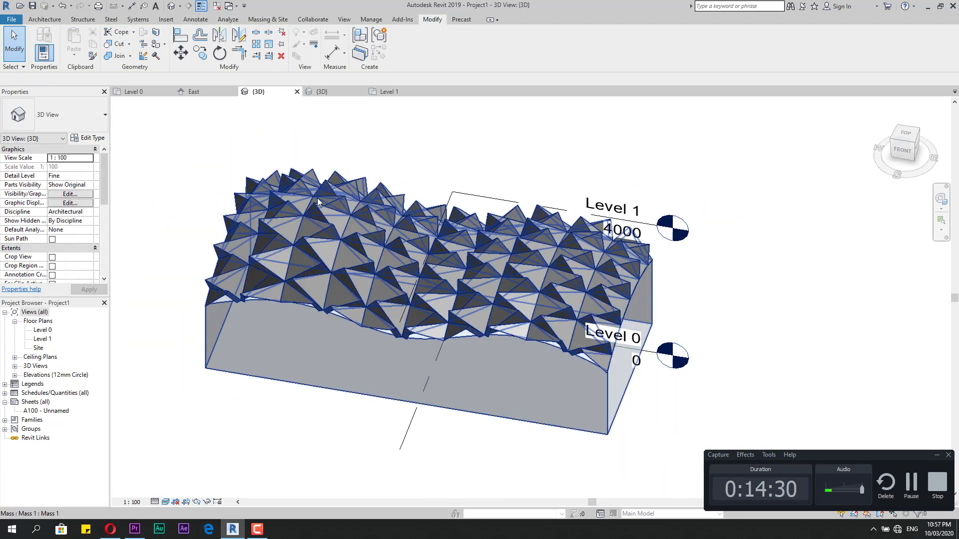
left_click(306, 219)
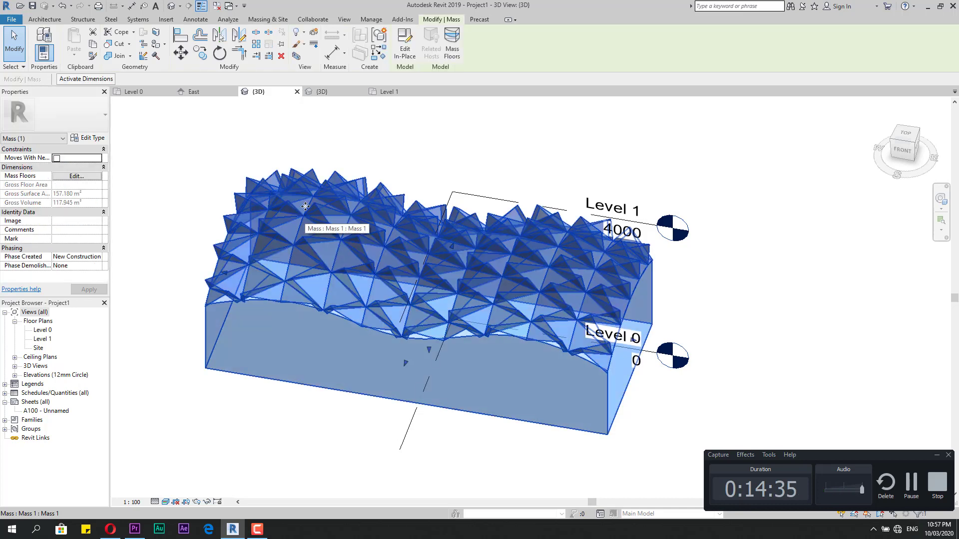
- Review the panel's points in the family's Level 1 floor plan, then return to Project1's 3D view
left_click(393, 94)
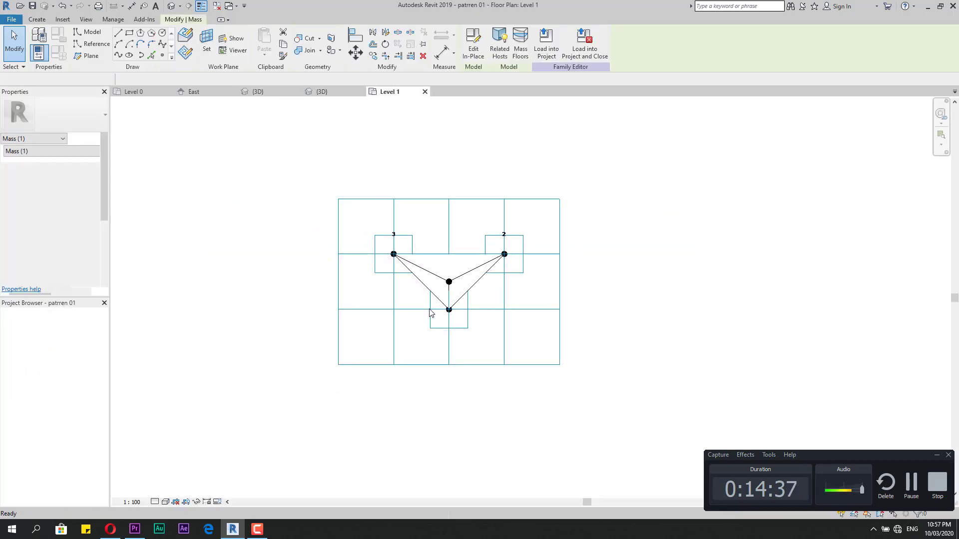
scroll(430, 309, "down", 2)
scroll(447, 288, "up", 8)
scroll(429, 287, "down", 3)
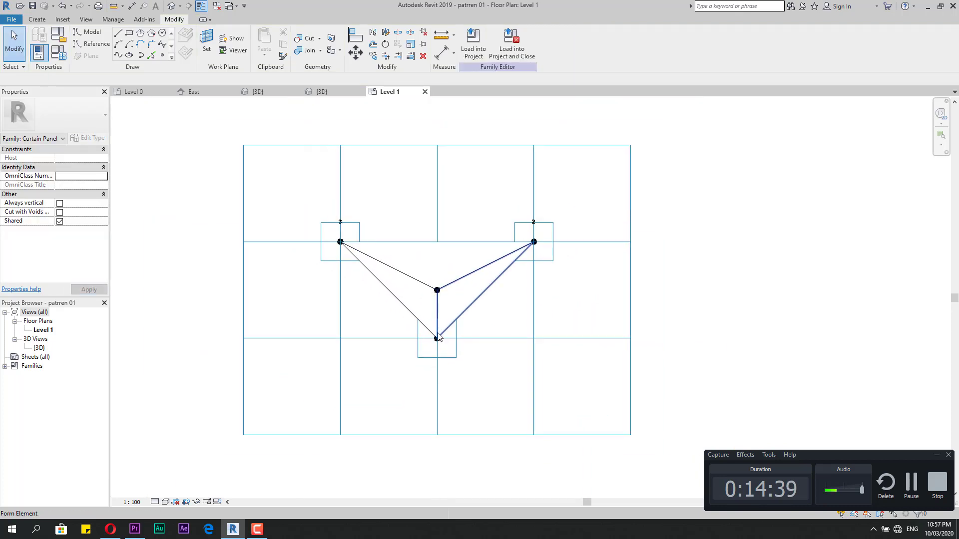
left_click(132, 91)
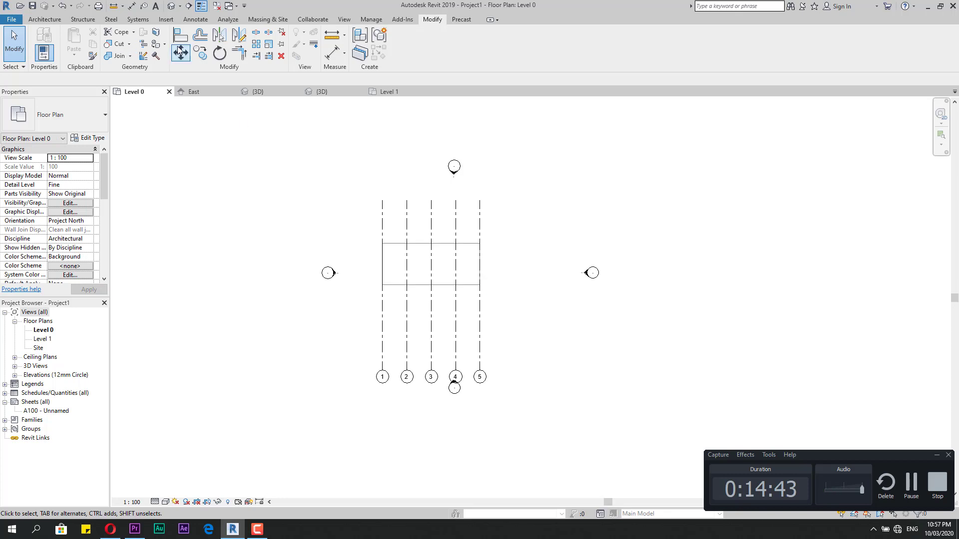
left_click(171, 6)
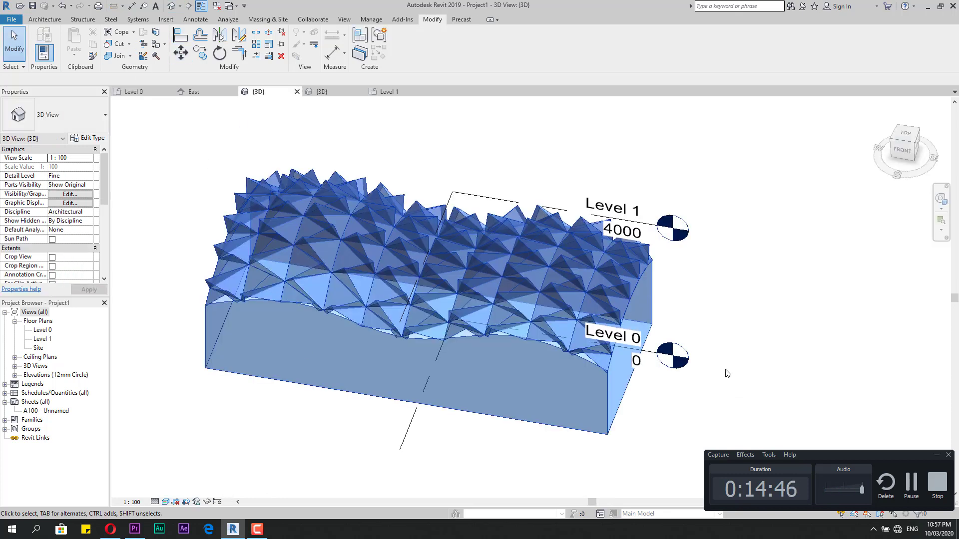